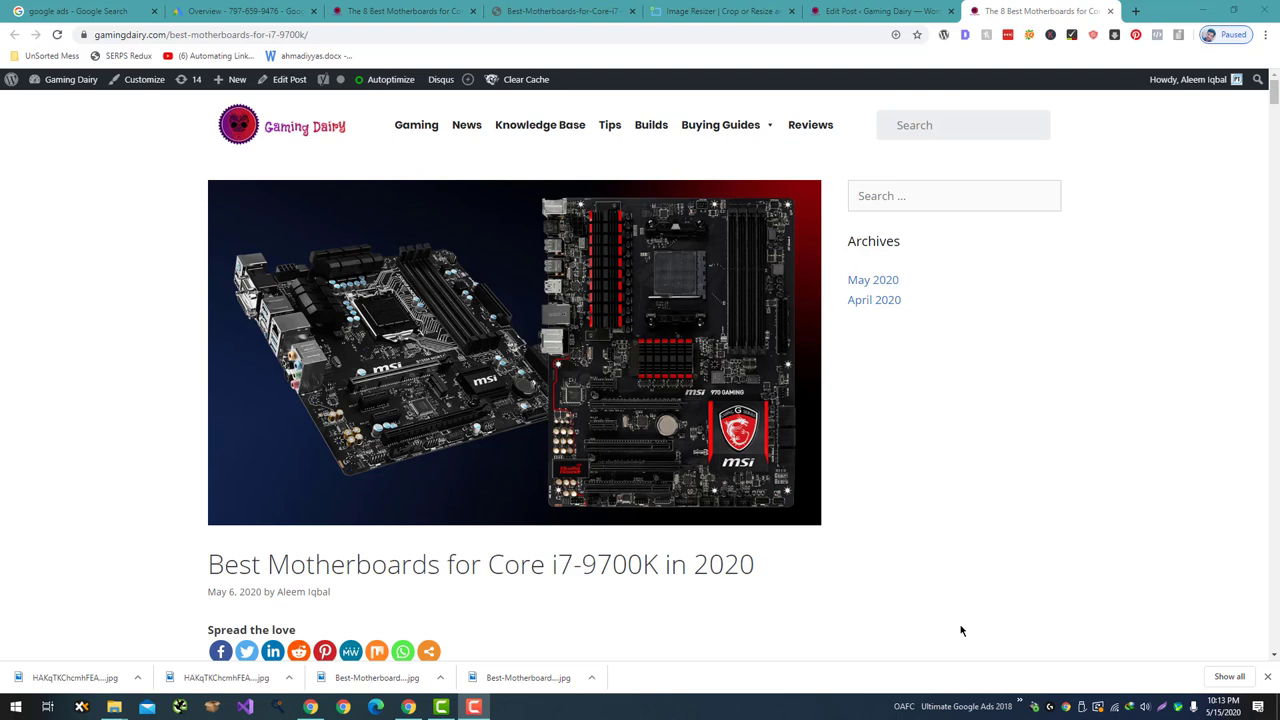
Switch to Google Ads and choose Website traffic as the new campaign's goal and Search as its campaign type
{"action": "left_click", "coordinate": [961, 630]}
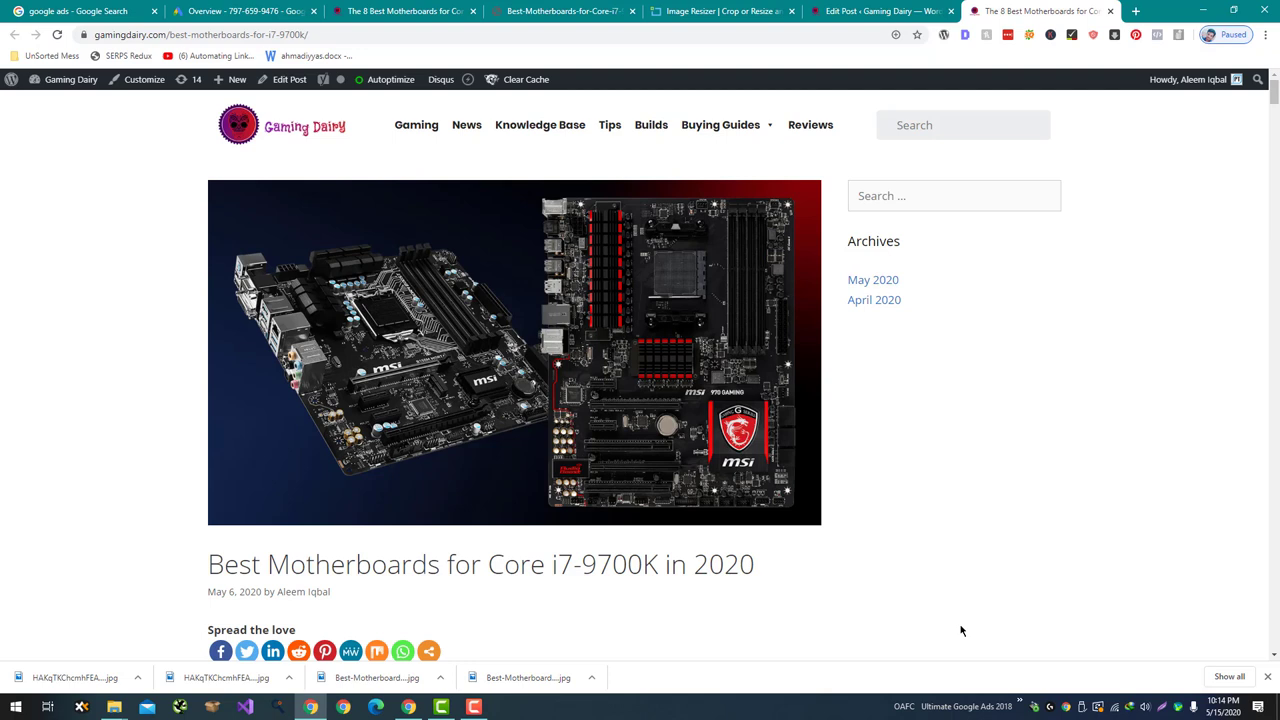
{"action": "left_click", "coordinate": [248, 16]}
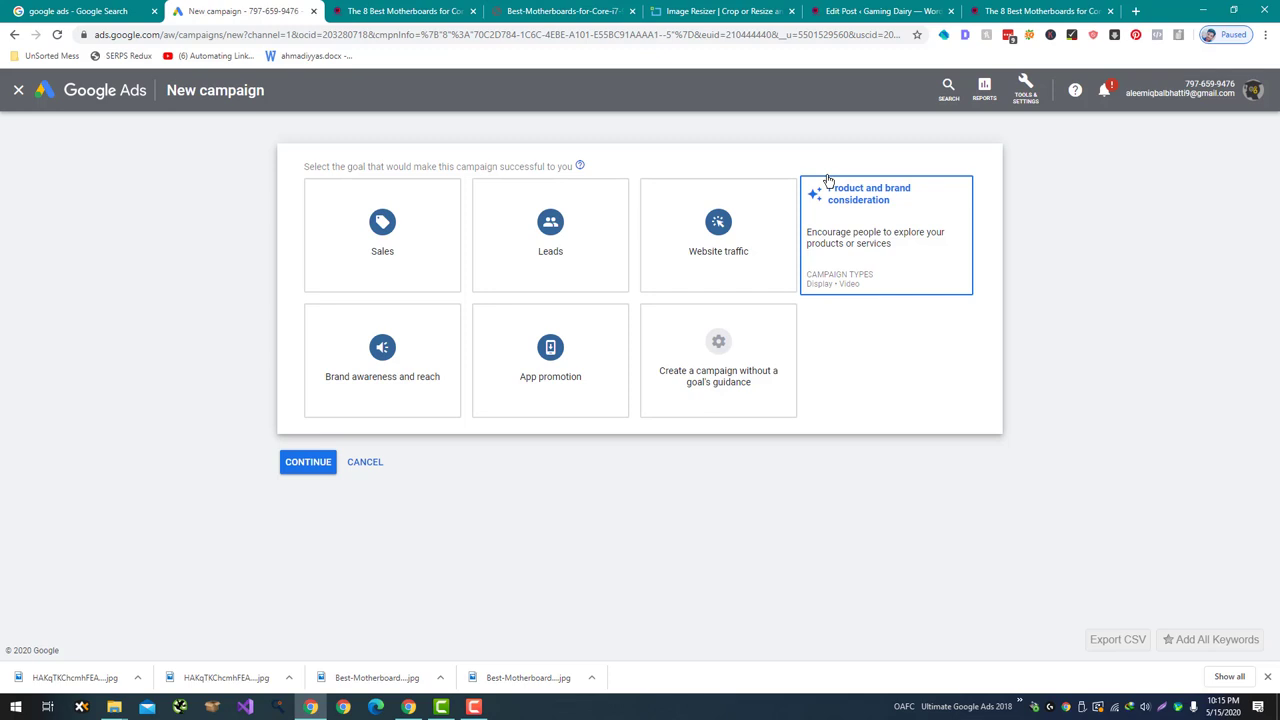
{"action": "left_click", "coordinate": [734, 264]}
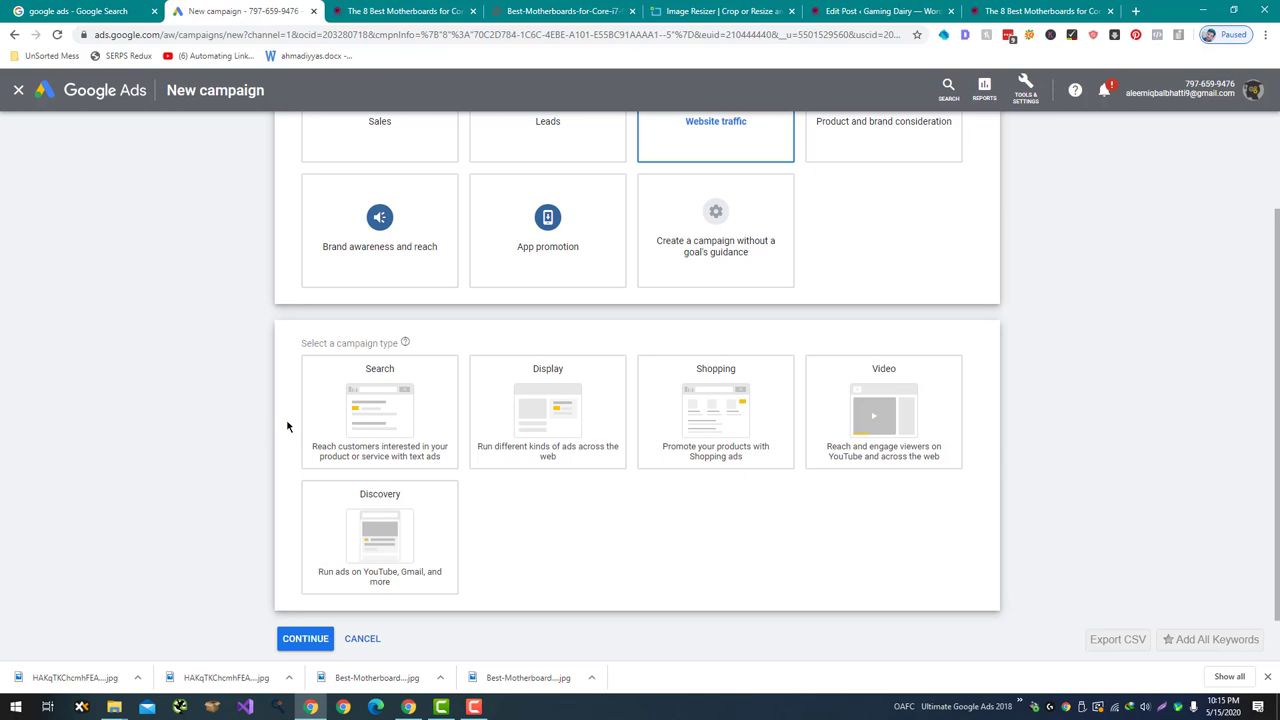
{"action": "left_click", "coordinate": [352, 401]}
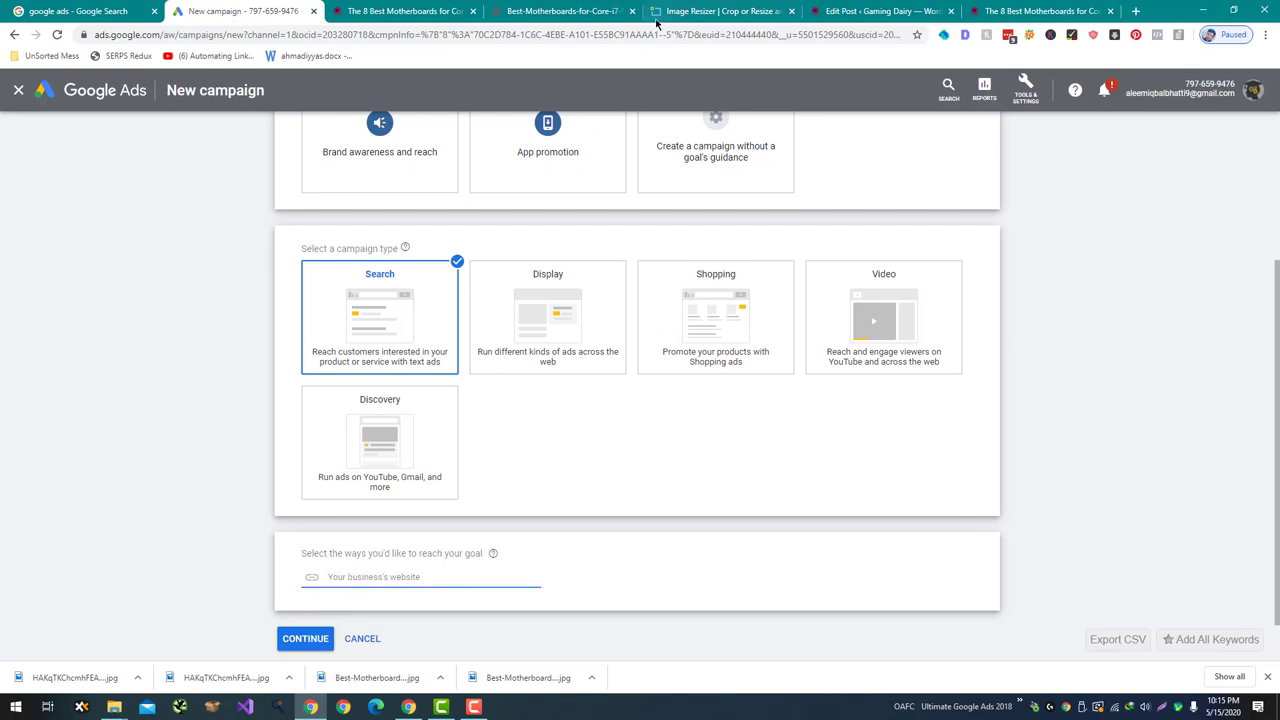
{"action": "left_click", "coordinate": [366, 12]}
{"action": "key", "text": "F12"}
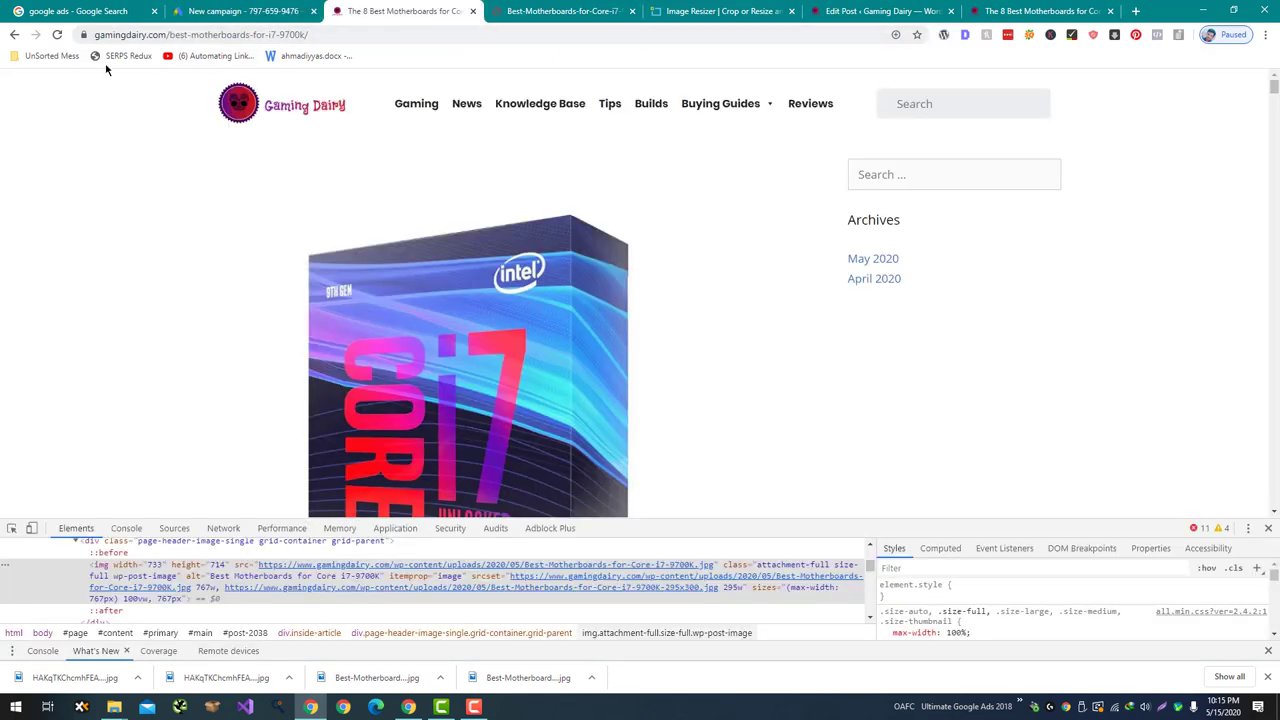
{"action": "left_click", "coordinate": [168, 34]}
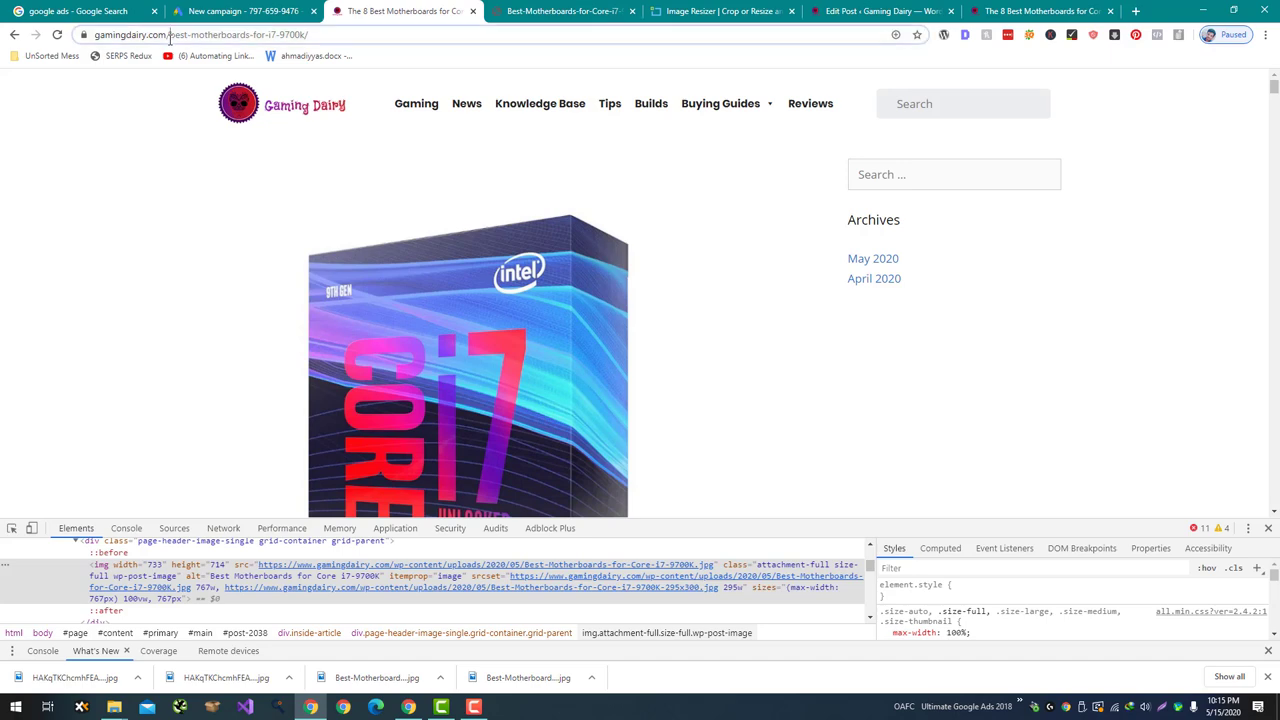
{"action": "left_click", "coordinate": [240, 11]}
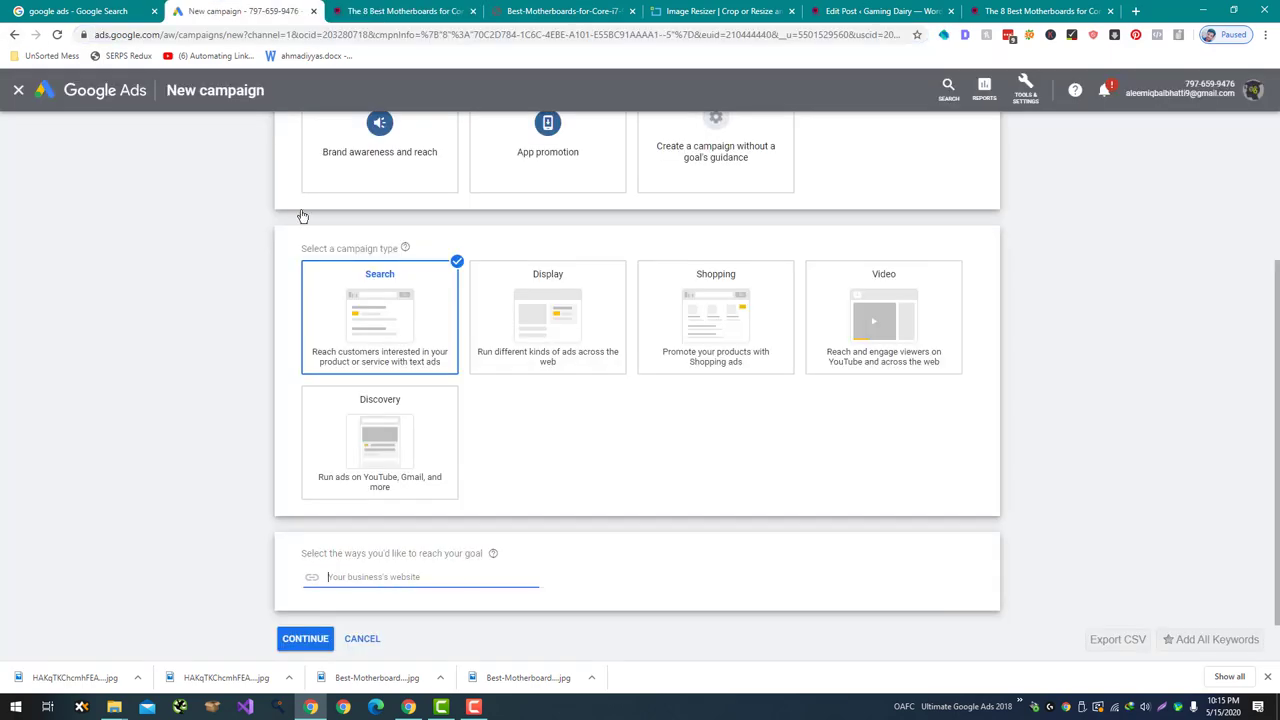
{"action": "type", "text": "https://www.gamingdairy.com/"}
{"action": "left_click", "coordinate": [305, 638]}
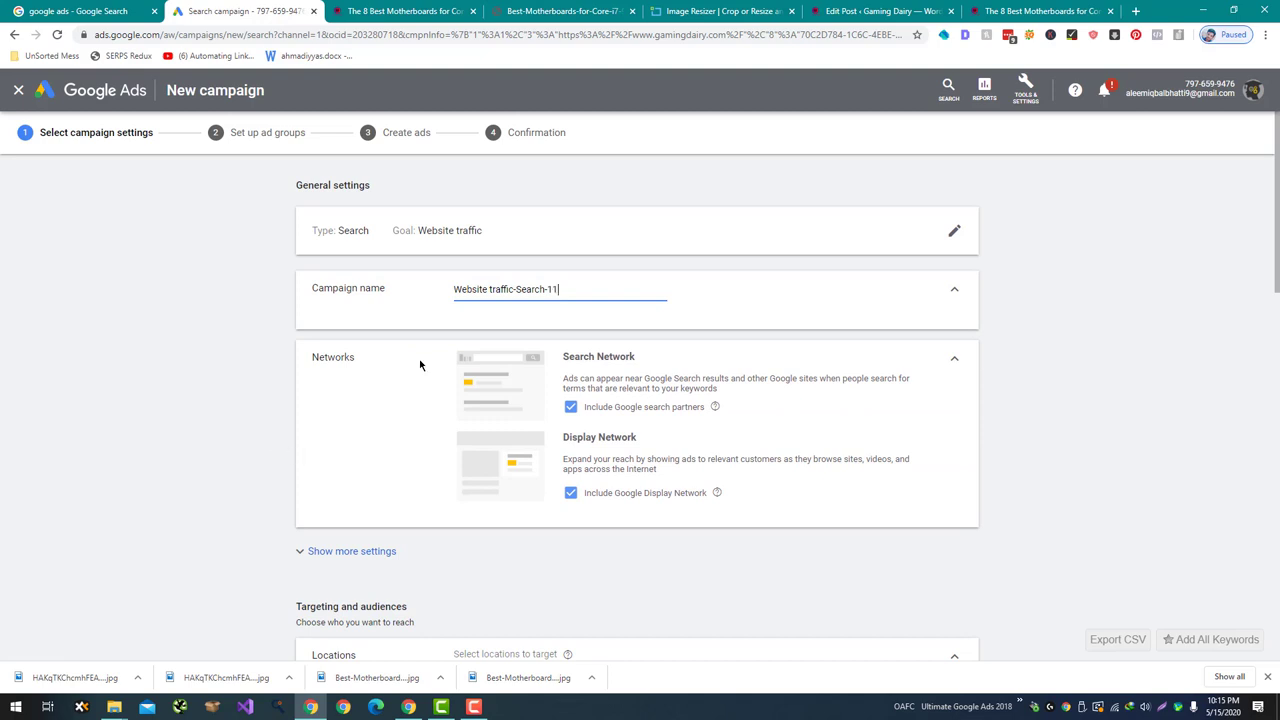
Exclude Google search partners and the Google Display Network from the campaign's networks
{"action": "key", "text": "ctrl+a"}
{"action": "scroll", "coordinate": [374, 243], "scroll_direction": "down", "scroll_amount": 1}
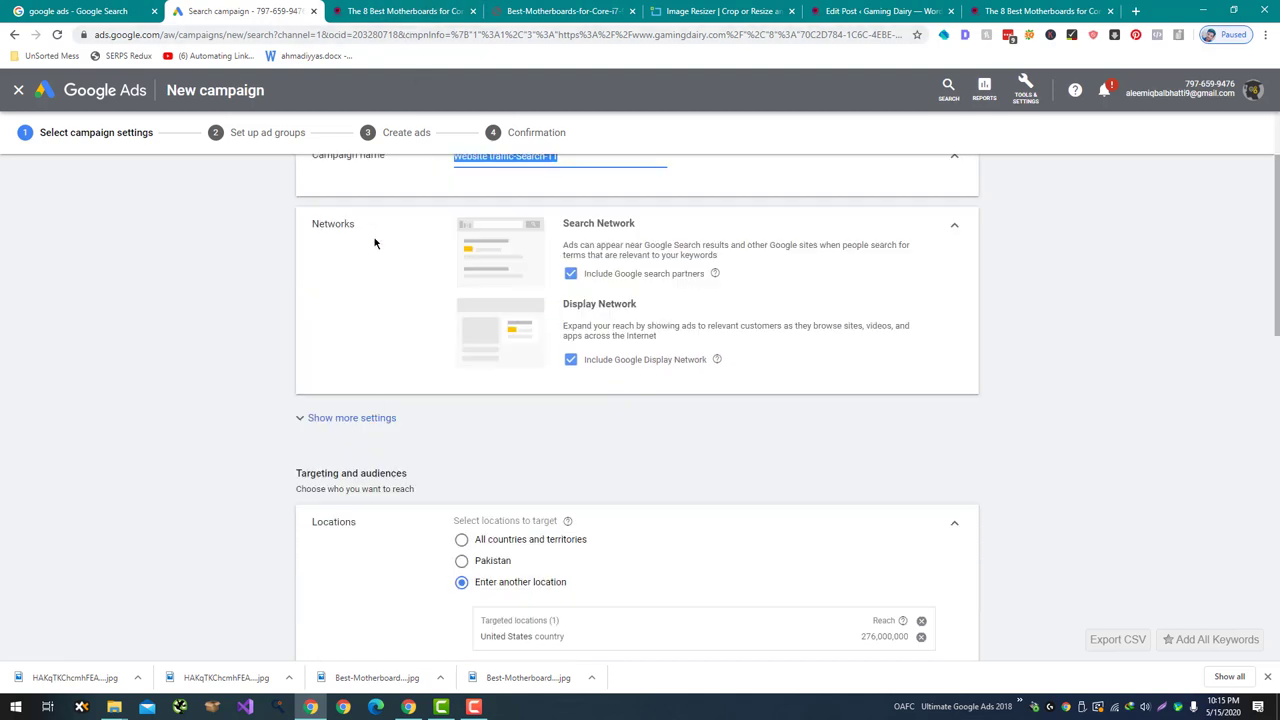
{"action": "left_click", "coordinate": [582, 274]}
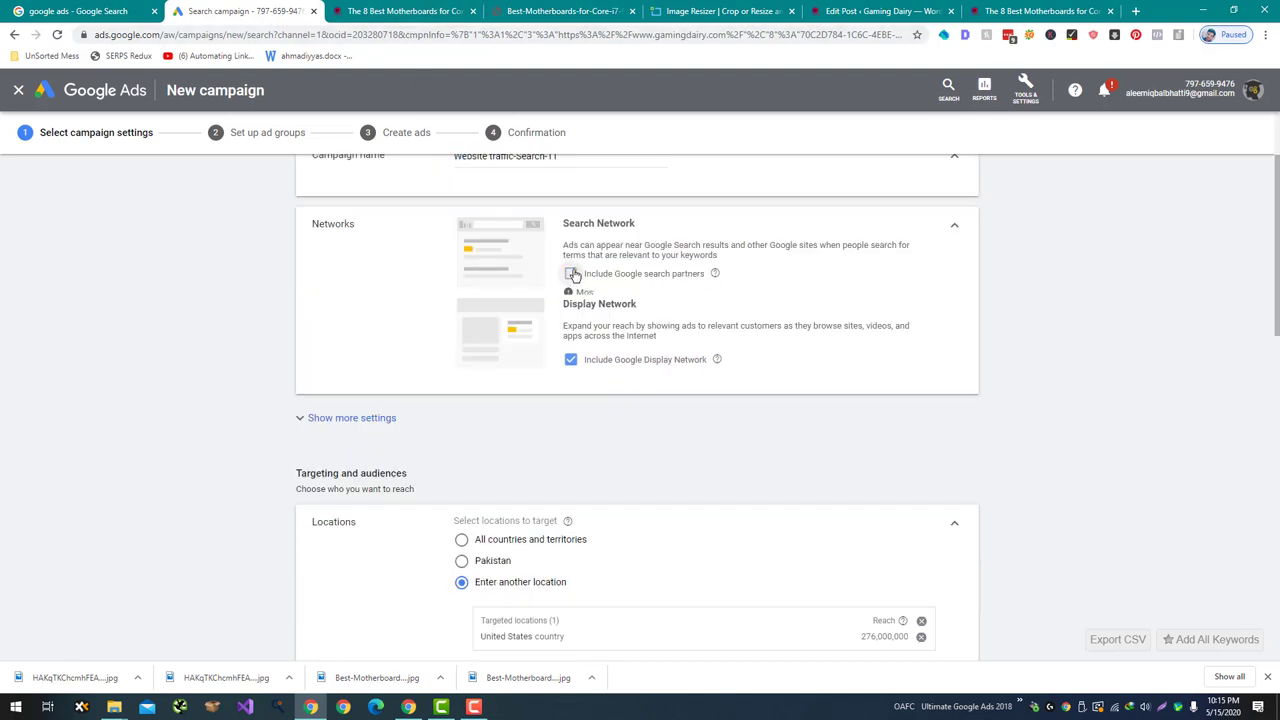
{"action": "left_click", "coordinate": [570, 370]}
Review the targeted locations and languages, and expand the audiences to look through the recently selected ones
{"action": "scroll", "coordinate": [432, 384], "scroll_direction": "down", "scroll_amount": 2}
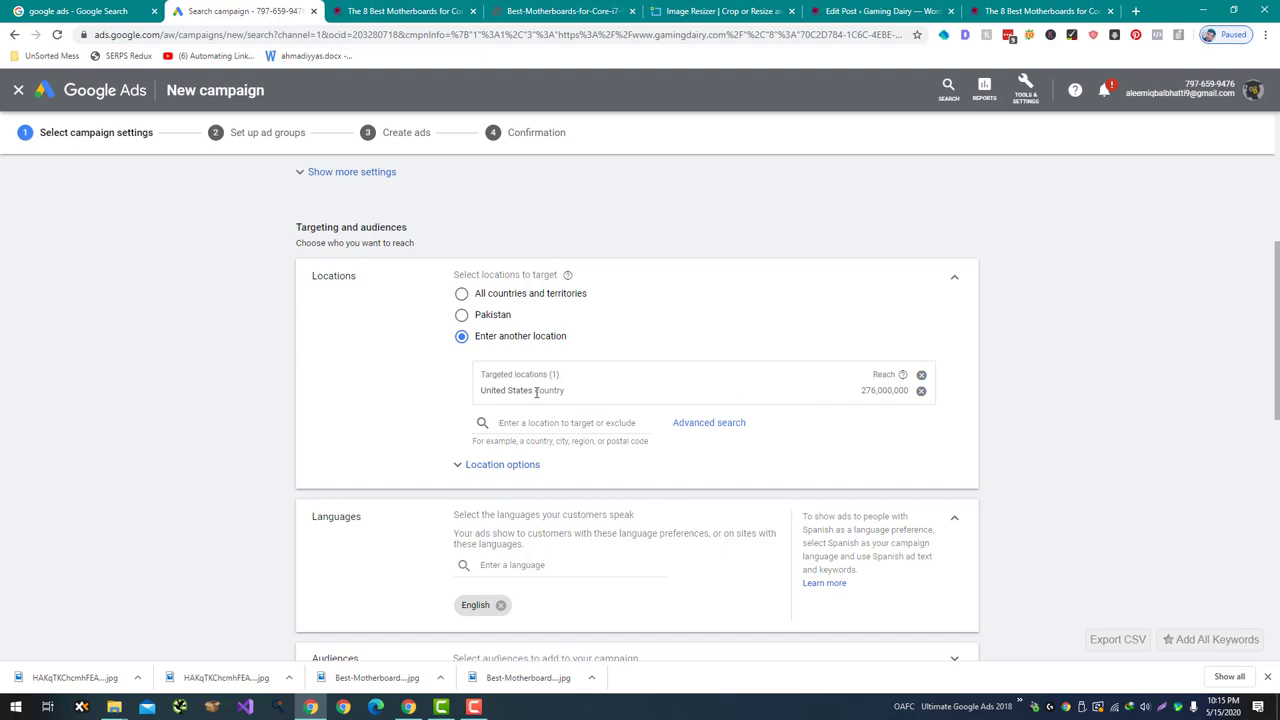
{"action": "scroll", "coordinate": [536, 395], "scroll_direction": "down", "scroll_amount": 2}
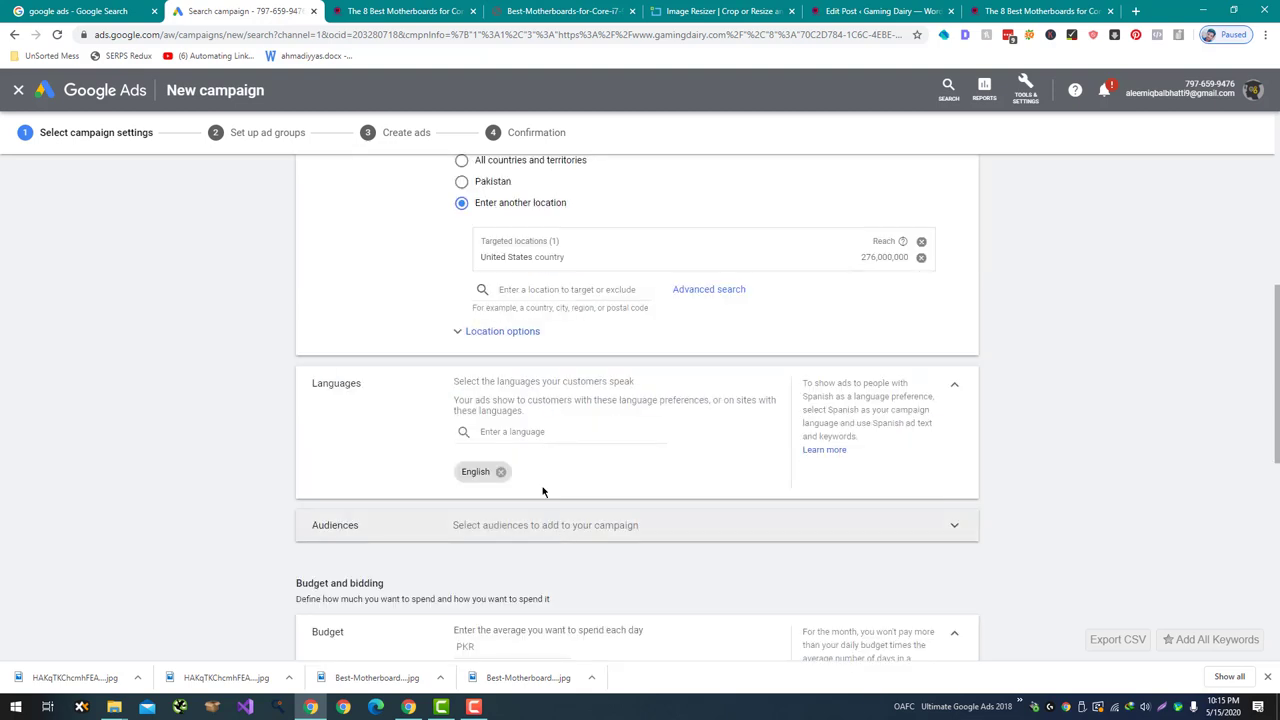
{"action": "left_click", "coordinate": [551, 525]}
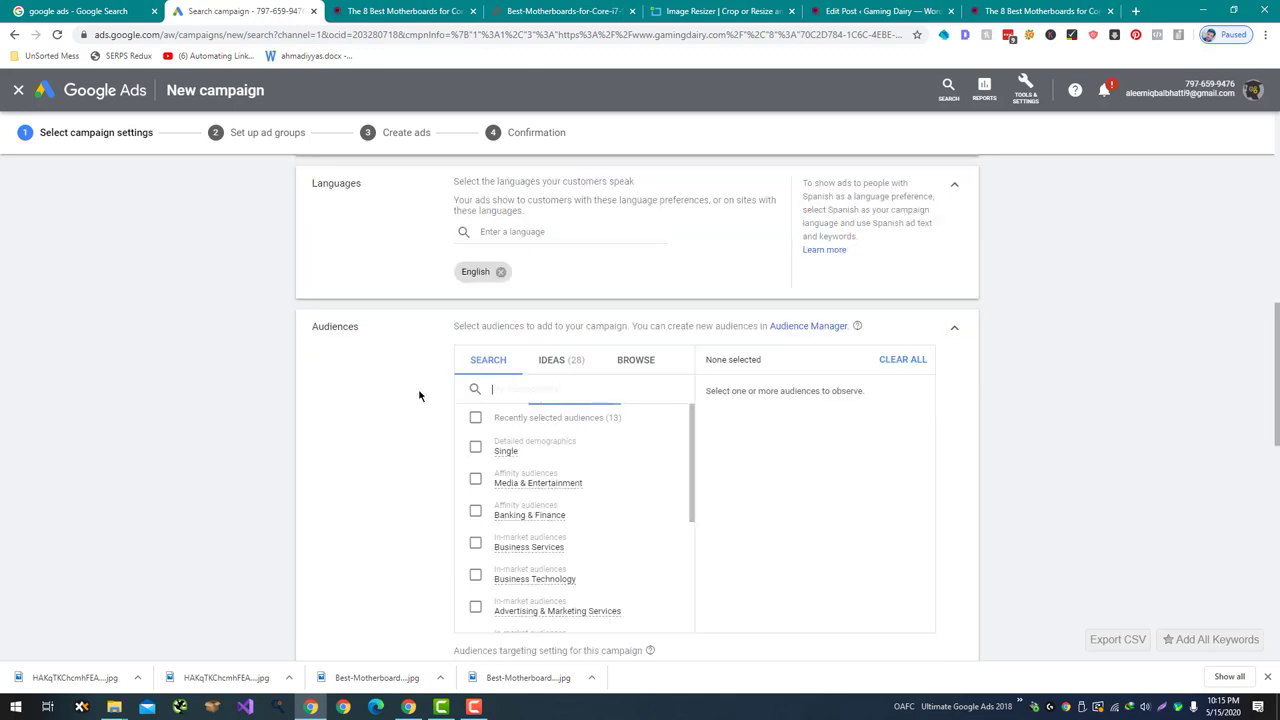
{"action": "scroll", "coordinate": [419, 396], "scroll_direction": "down", "scroll_amount": 2}
{"action": "scroll", "coordinate": [489, 406], "scroll_direction": "down", "scroll_amount": 3}
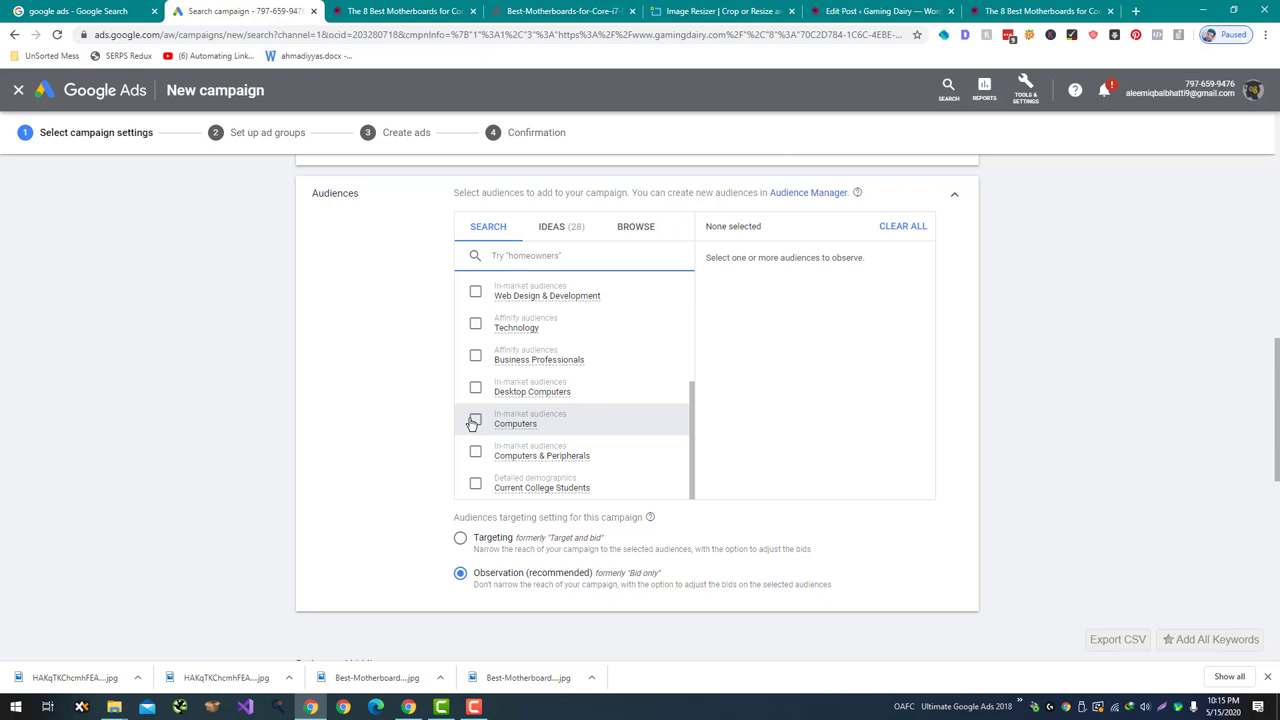
{"action": "scroll", "coordinate": [438, 392], "scroll_direction": "down", "scroll_amount": 2}
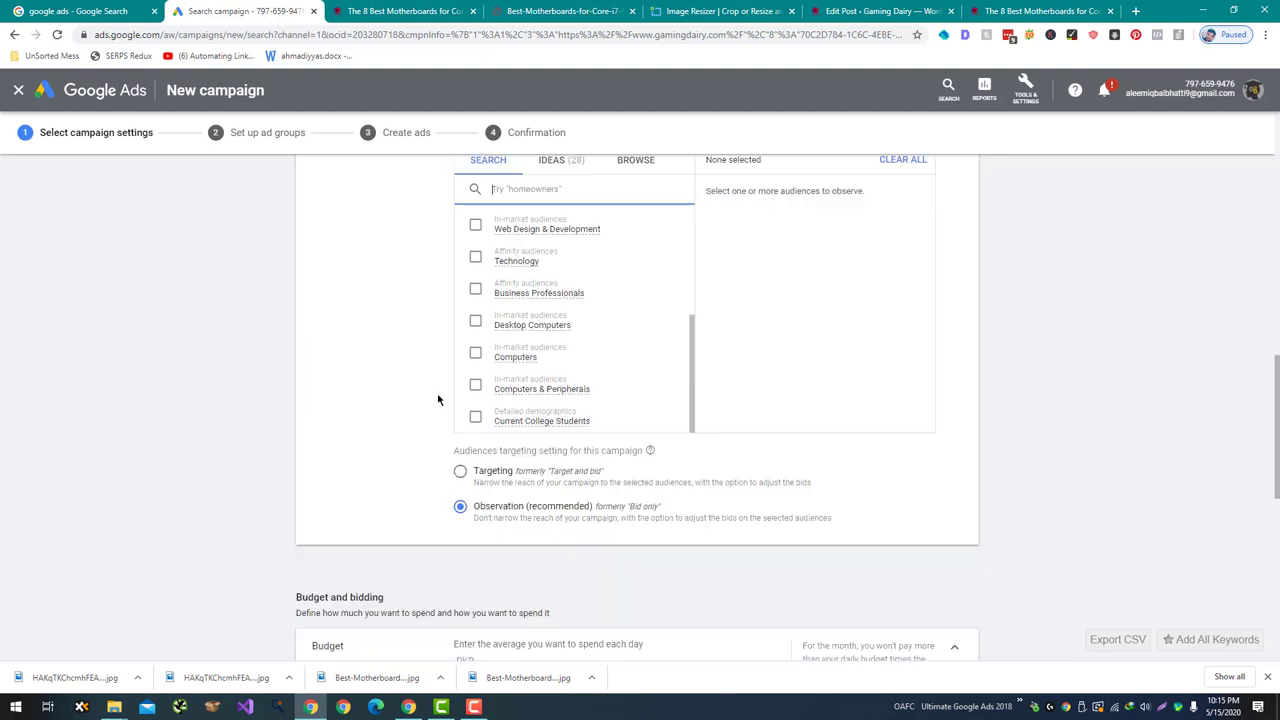
{"action": "scroll", "coordinate": [438, 400], "scroll_direction": "up", "scroll_amount": 1}
Set the campaign's average daily budget to PKR 300
{"action": "scroll", "coordinate": [438, 403], "scroll_direction": "down", "scroll_amount": 4}
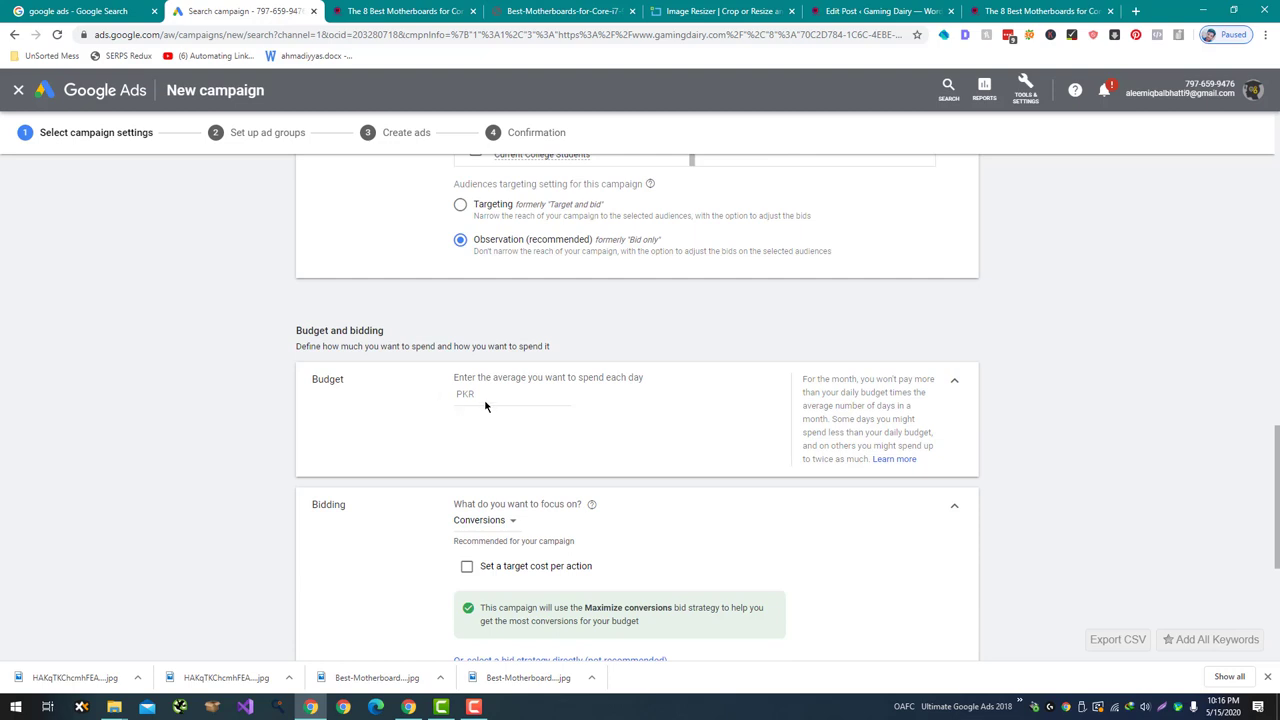
{"action": "left_click", "coordinate": [476, 395]}
{"action": "type", "text": "300"}
{"action": "left_click", "coordinate": [426, 467]}
Focus the bidding on Clicks and set a maximum CPC bid limit of PKR 150
{"action": "scroll", "coordinate": [375, 523], "scroll_direction": "down", "scroll_amount": 1}
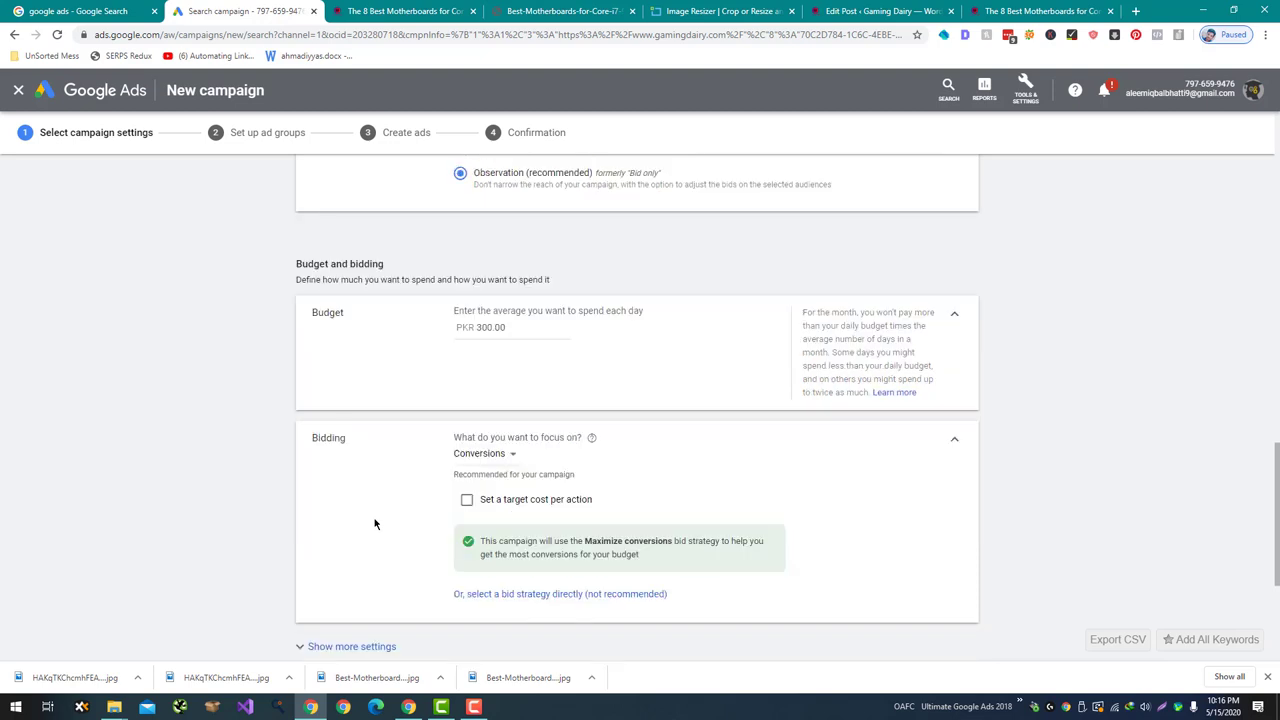
{"action": "left_click", "coordinate": [484, 456]}
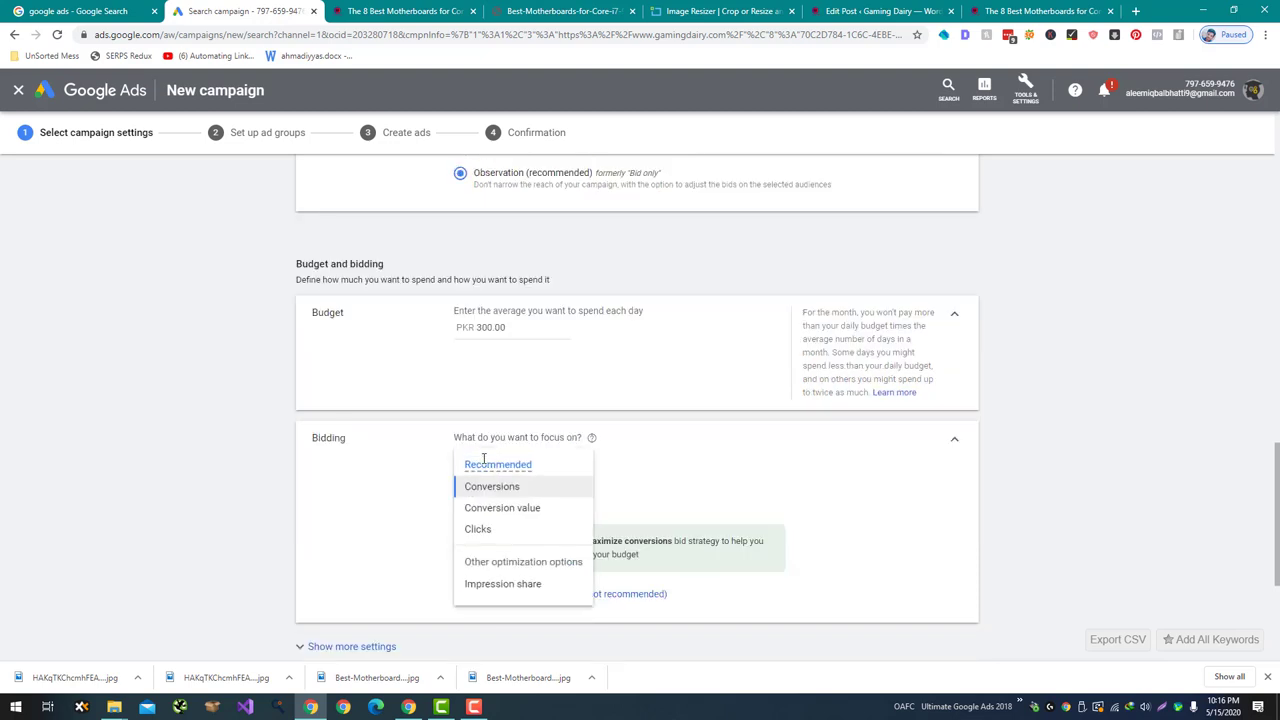
{"action": "left_click", "coordinate": [489, 528]}
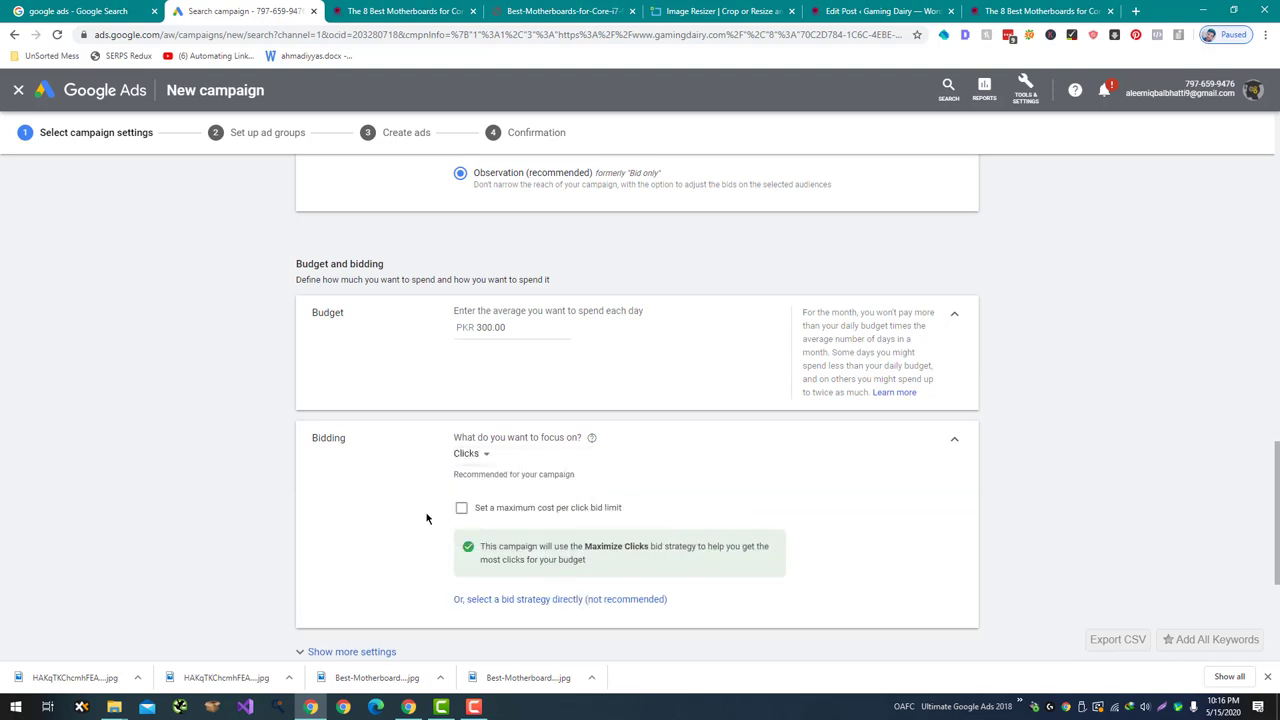
{"action": "scroll", "coordinate": [426, 518], "scroll_direction": "down", "scroll_amount": 1}
{"action": "left_click", "coordinate": [462, 442]}
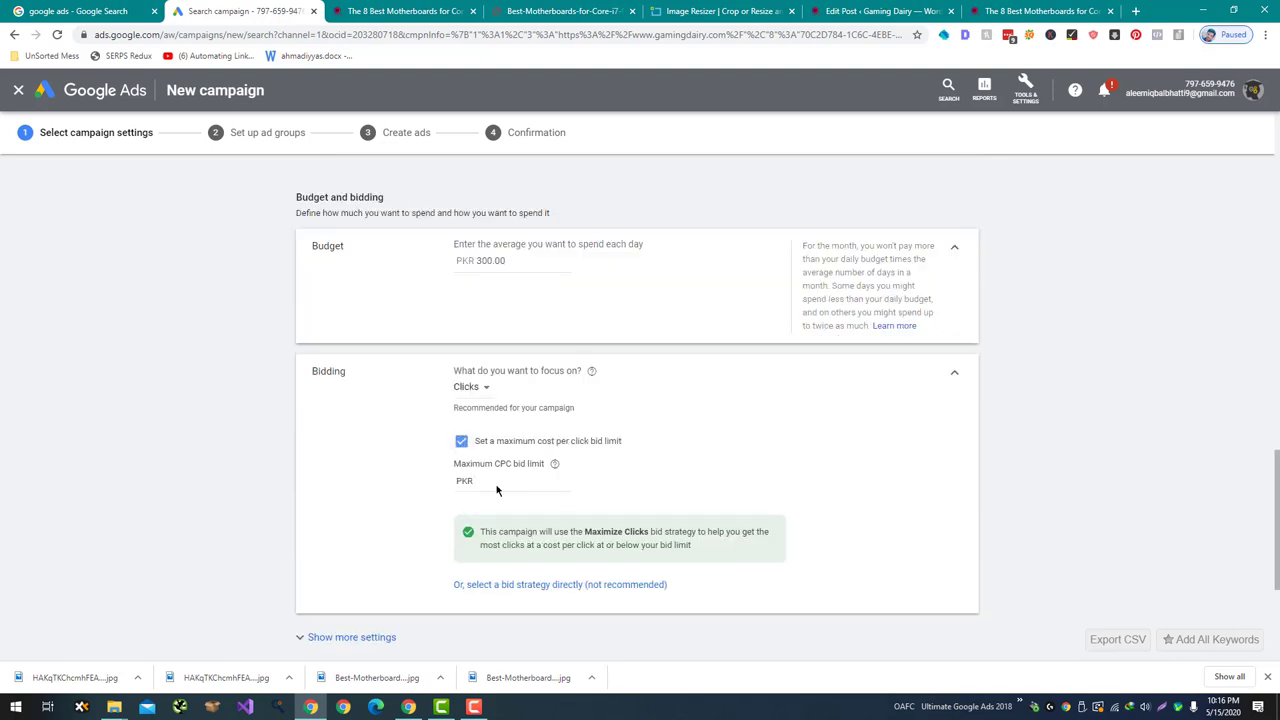
{"action": "left_click", "coordinate": [494, 484]}
{"action": "type", "text": "150"}
{"action": "left_click", "coordinate": [400, 500]}
Expand the additional bidding settings and examine the ad rotation, ad schedule and conversions options
{"action": "scroll", "coordinate": [422, 505], "scroll_direction": "down", "scroll_amount": 1}
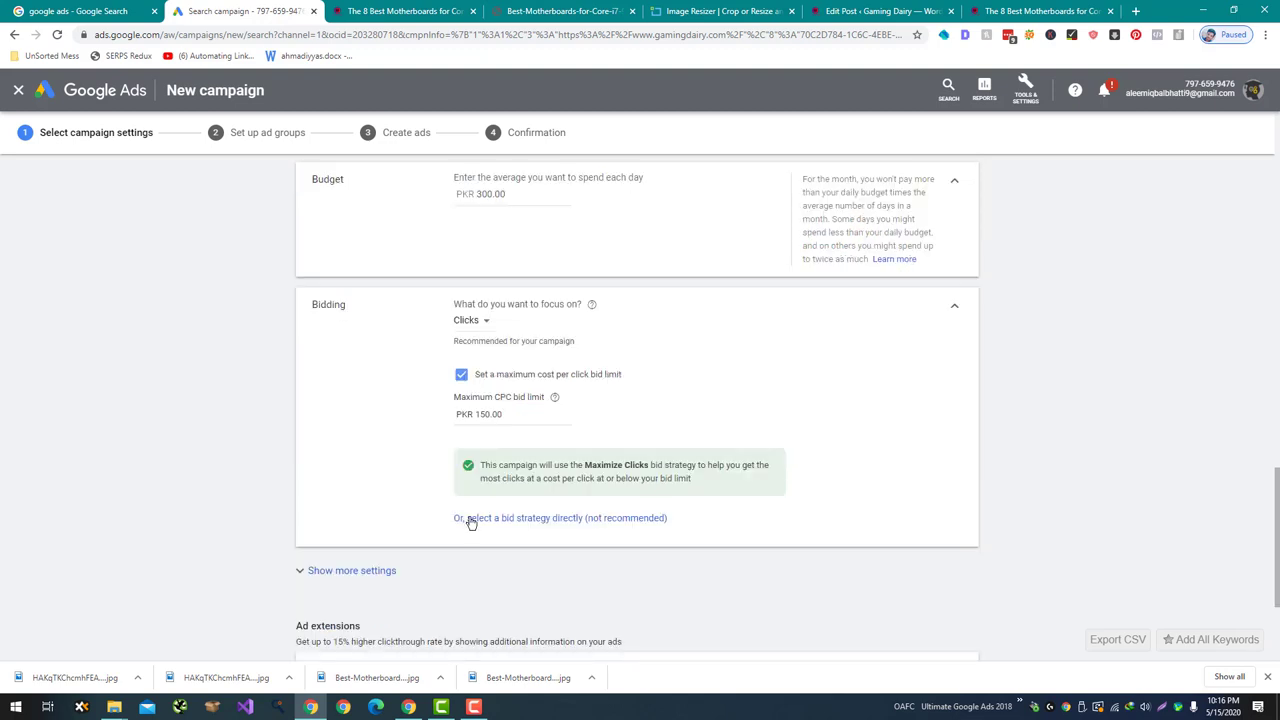
{"action": "scroll", "coordinate": [446, 529], "scroll_direction": "down", "scroll_amount": 3}
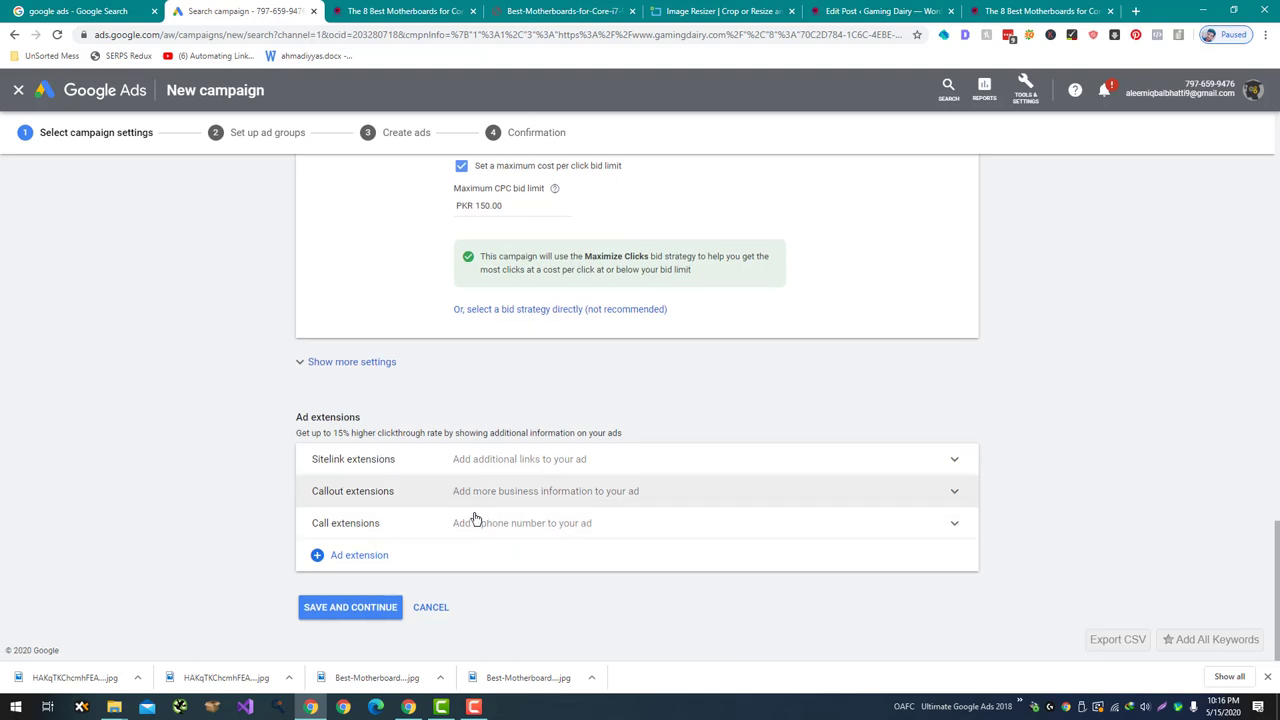
{"action": "left_click", "coordinate": [371, 368]}
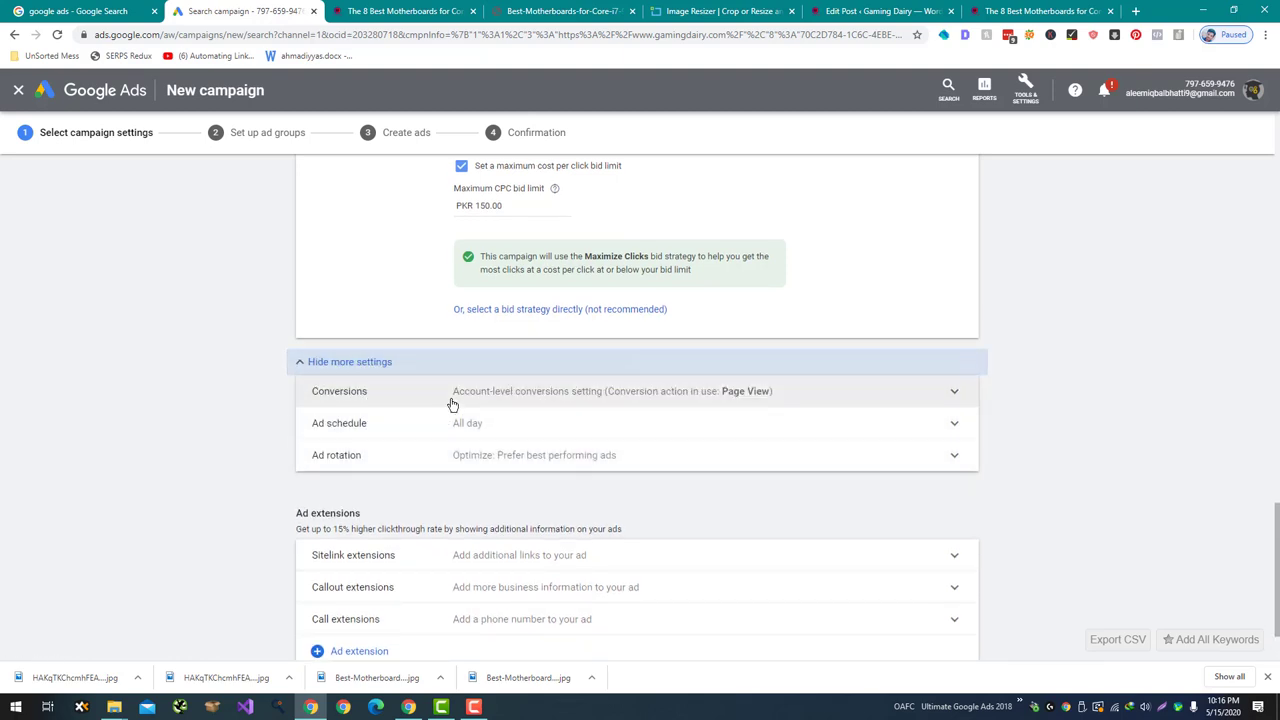
{"action": "left_click", "coordinate": [459, 455]}
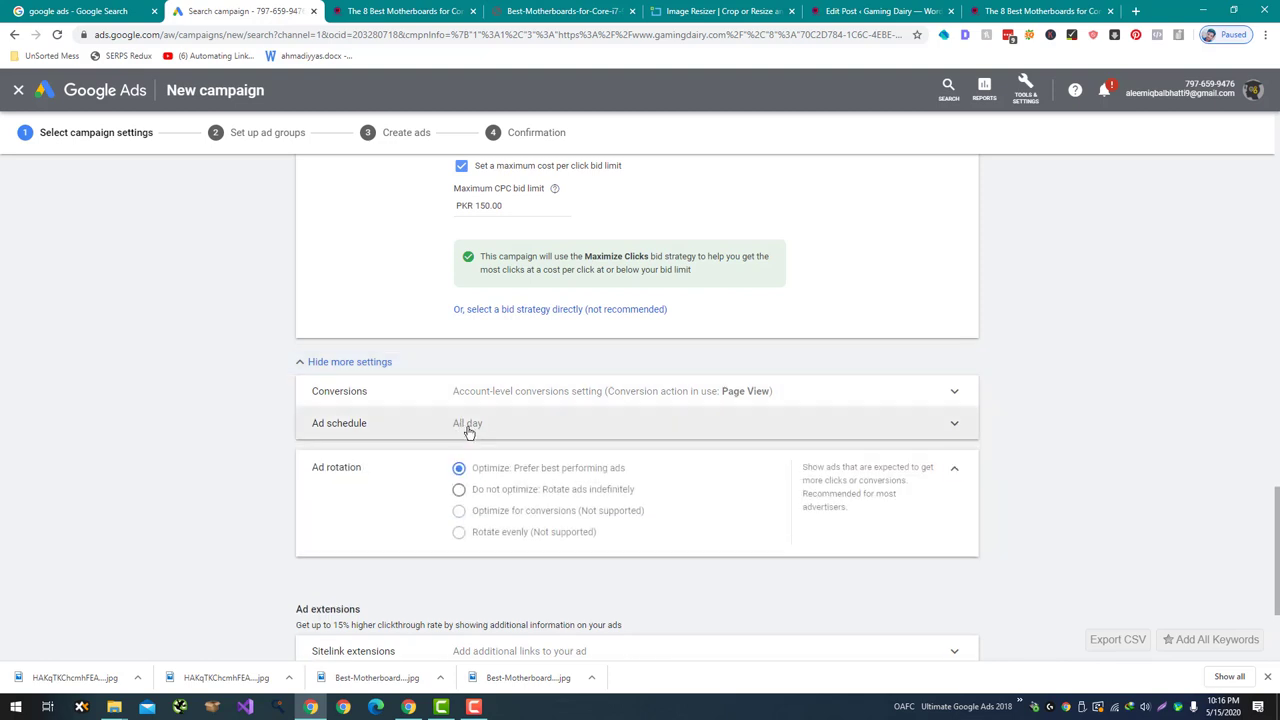
{"action": "left_click", "coordinate": [469, 430]}
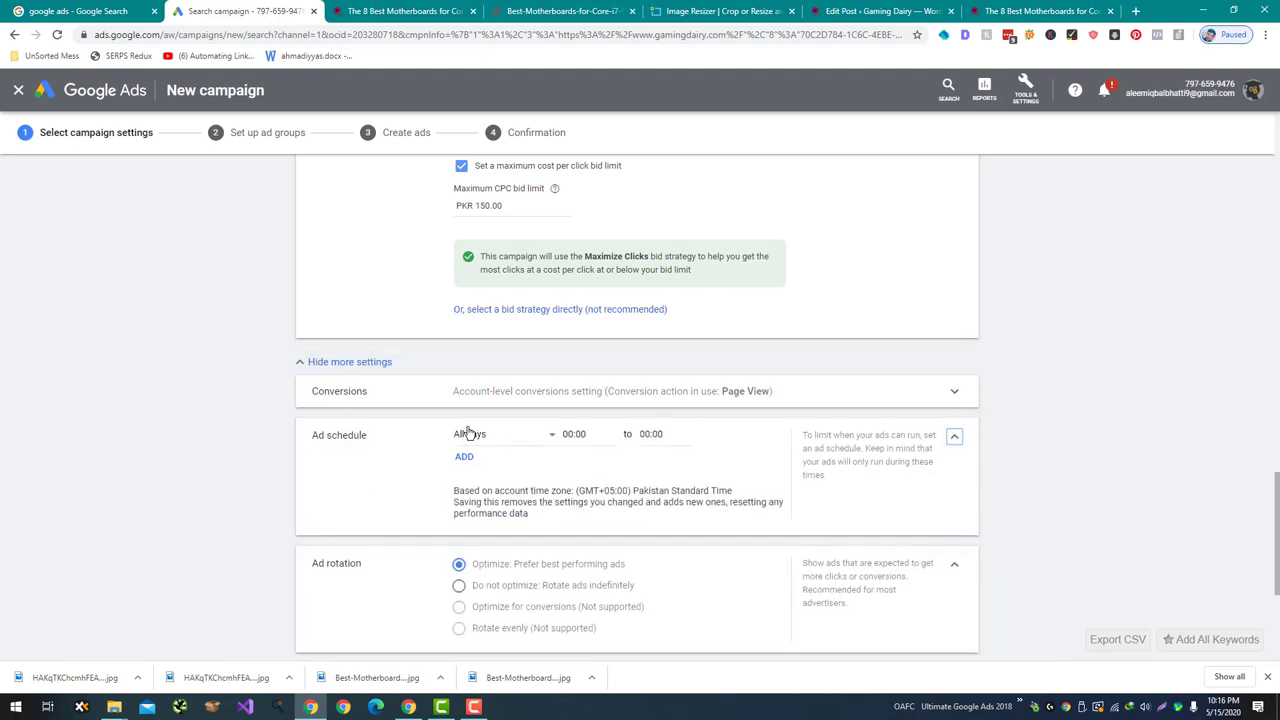
{"action": "left_click", "coordinate": [509, 394]}
Expand the additional general settings below the networks and examine the campaign URL options
{"action": "scroll", "coordinate": [286, 432], "scroll_direction": "up", "scroll_amount": 2}
{"action": "scroll", "coordinate": [286, 432], "scroll_direction": "up", "scroll_amount": 2}
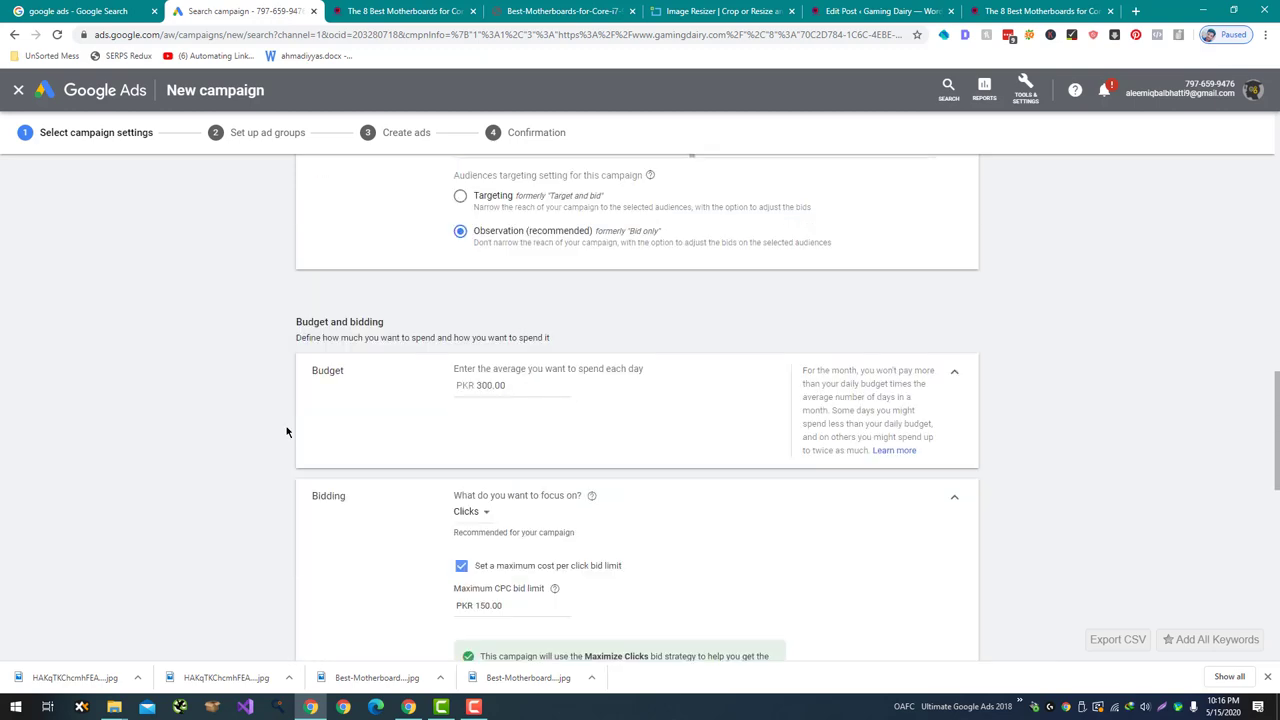
{"action": "scroll", "coordinate": [345, 423], "scroll_direction": "up", "scroll_amount": 2}
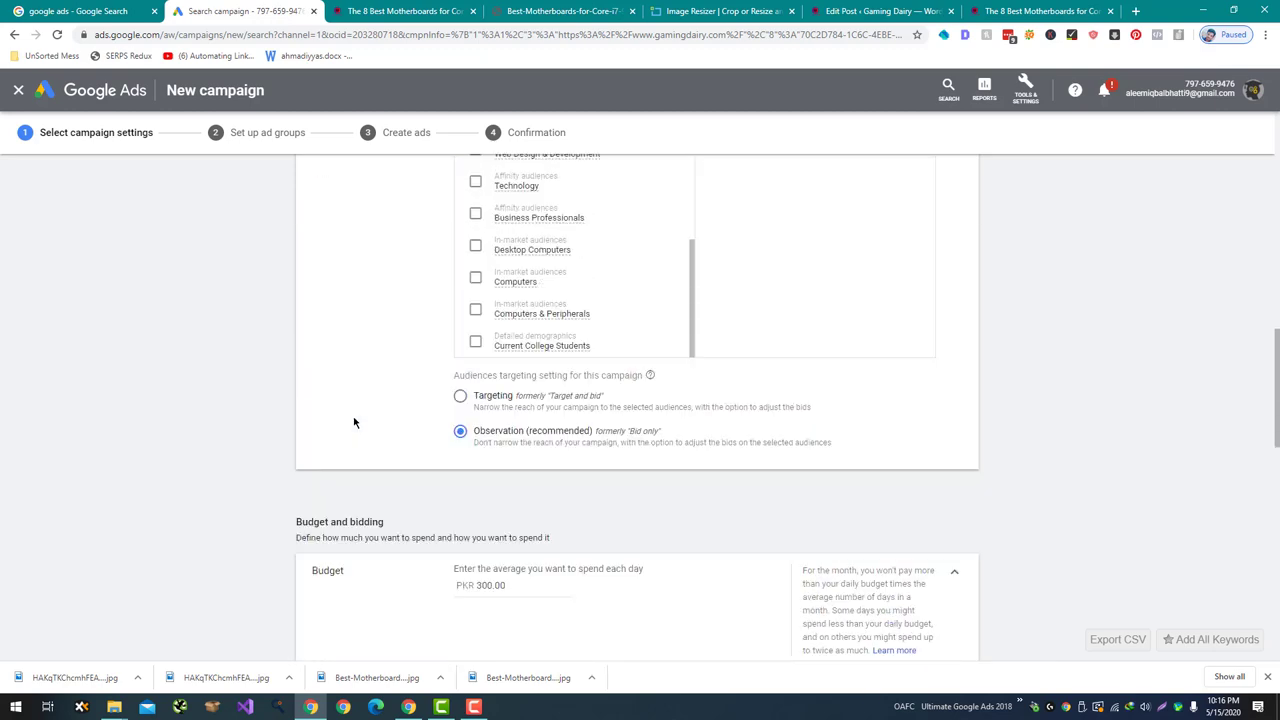
{"action": "scroll", "coordinate": [353, 422], "scroll_direction": "up", "scroll_amount": 4}
{"action": "scroll", "coordinate": [353, 422], "scroll_direction": "up", "scroll_amount": 4}
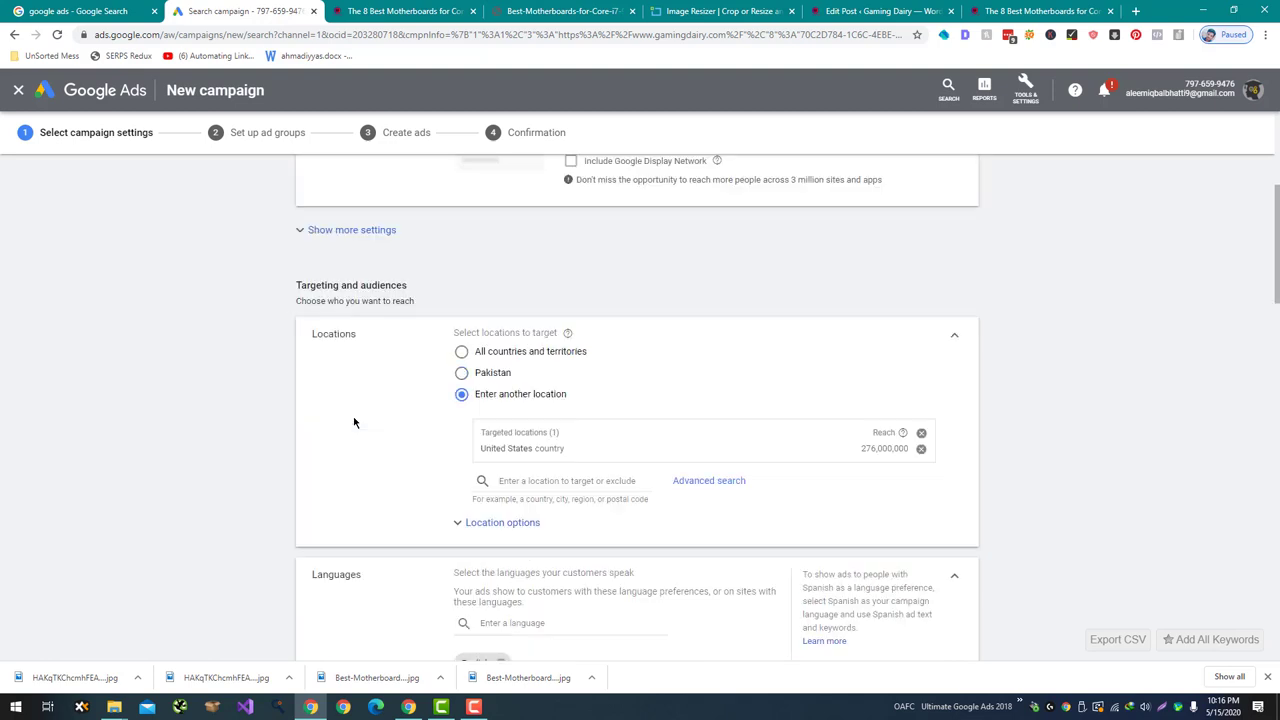
{"action": "left_click", "coordinate": [358, 363]}
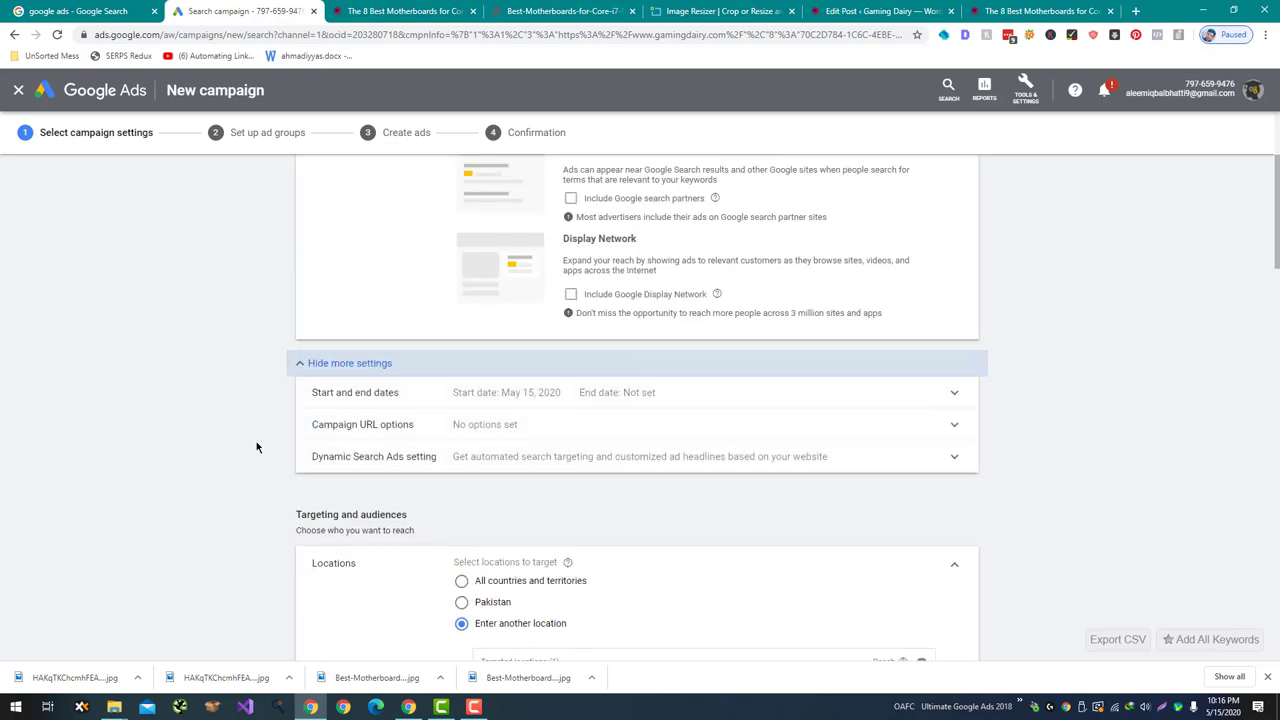
{"action": "left_click", "coordinate": [417, 440]}
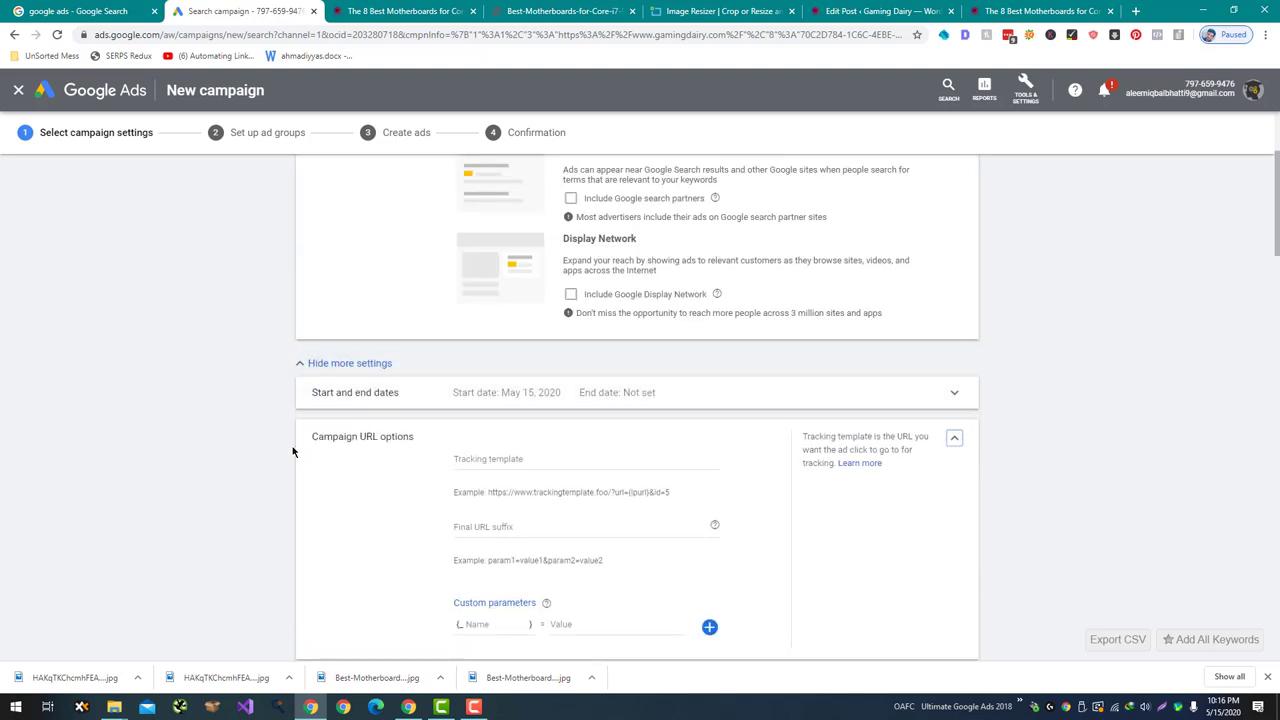
Set the campaign's end date to May 17, 2020
{"action": "left_click", "coordinate": [477, 402]}
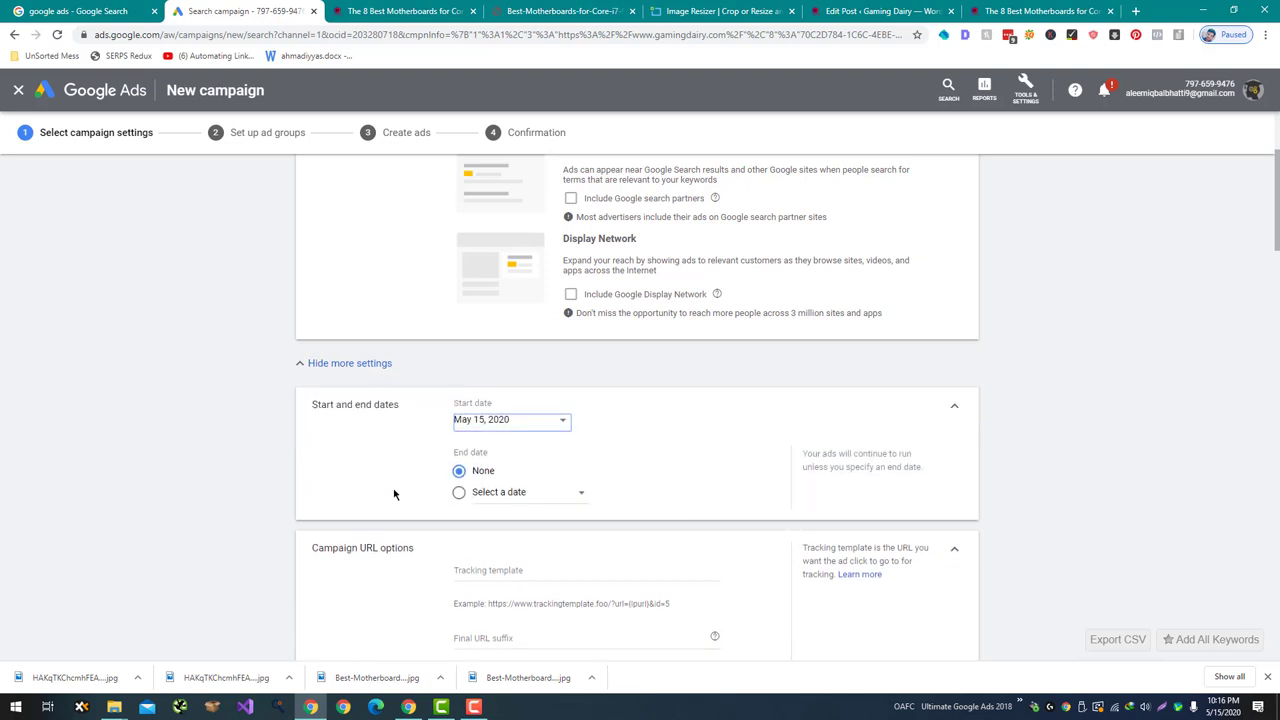
{"action": "left_click", "coordinate": [458, 495]}
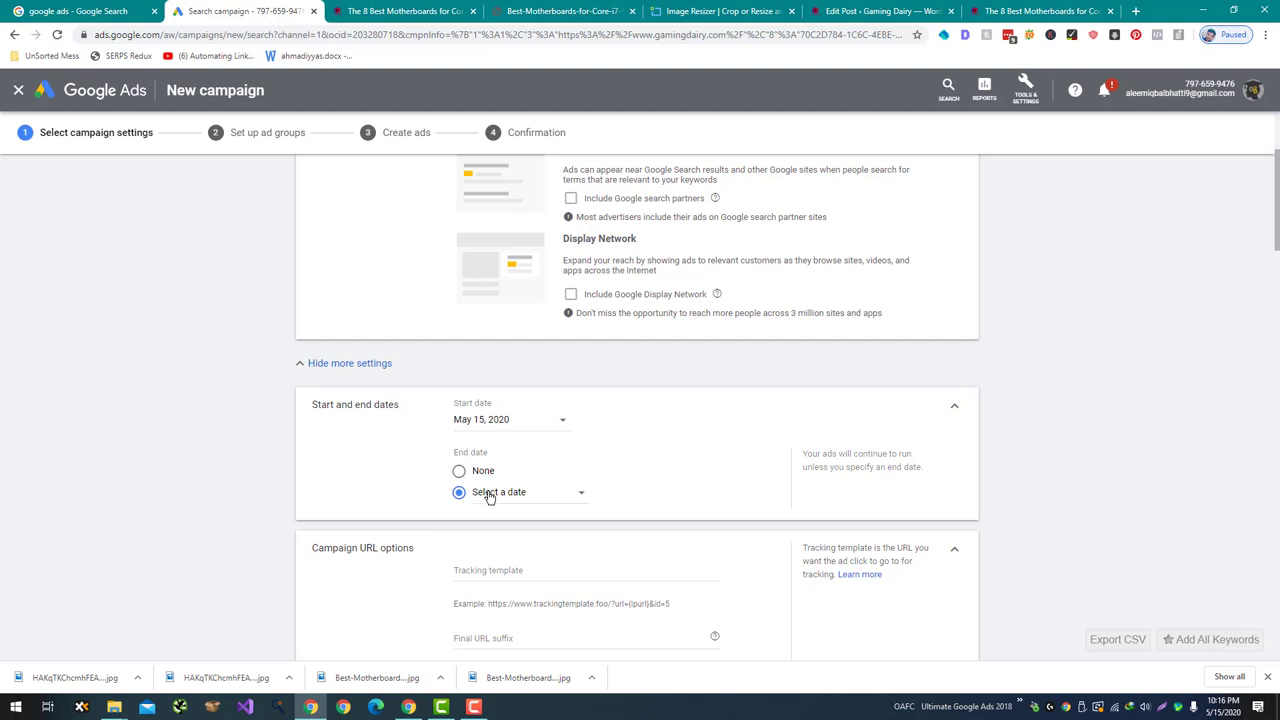
{"action": "left_click", "coordinate": [489, 495]}
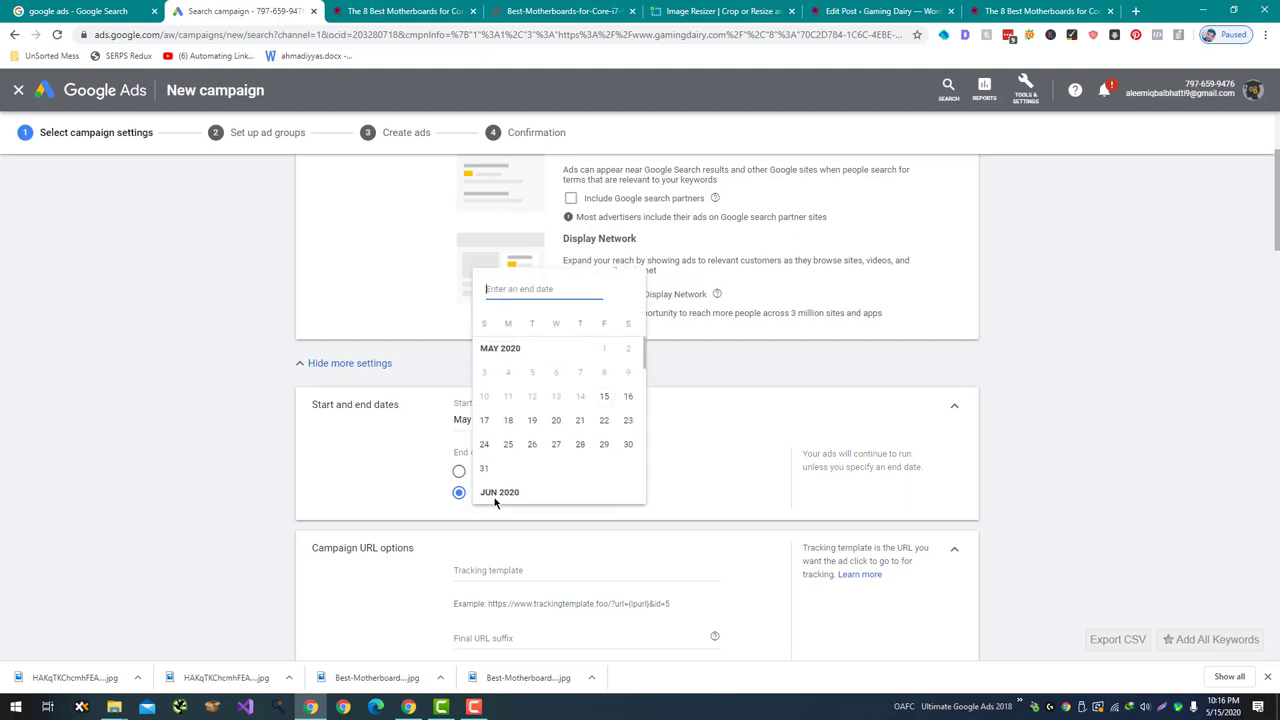
{"action": "left_click", "coordinate": [482, 424]}
{"action": "scroll", "coordinate": [408, 455], "scroll_direction": "down", "scroll_amount": 5}
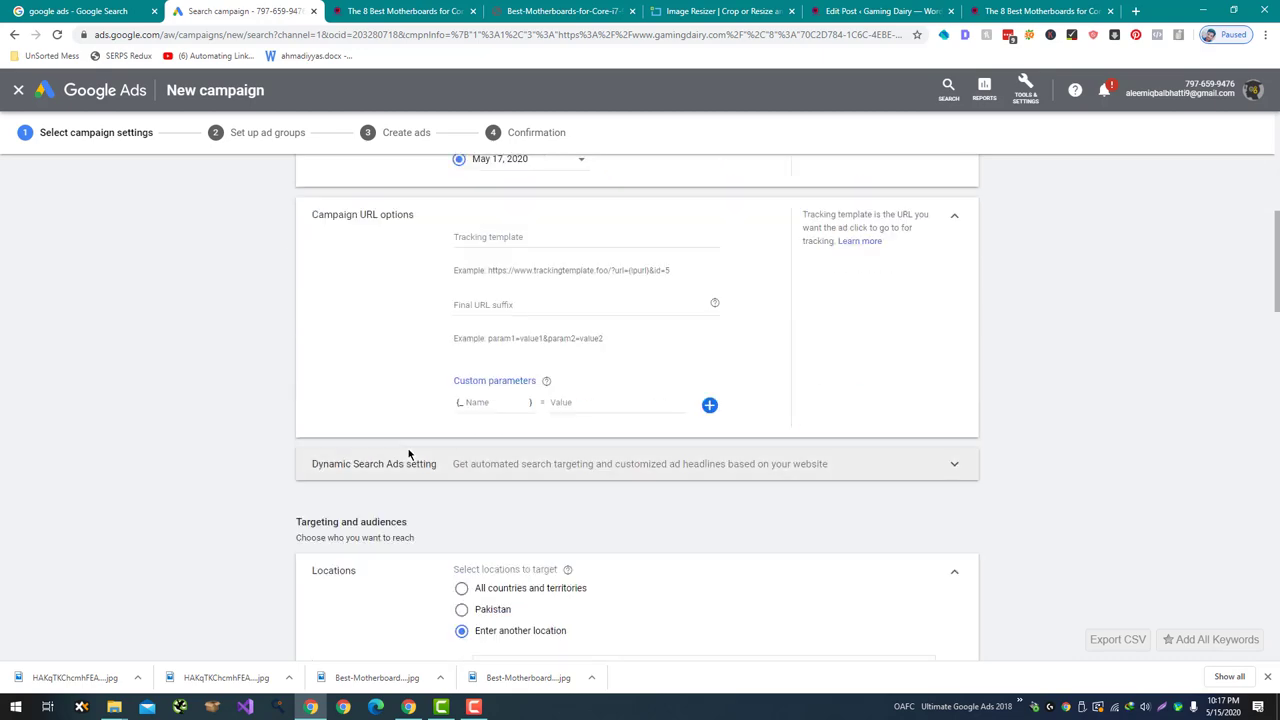
{"action": "scroll", "coordinate": [408, 455], "scroll_direction": "up", "scroll_amount": 10}
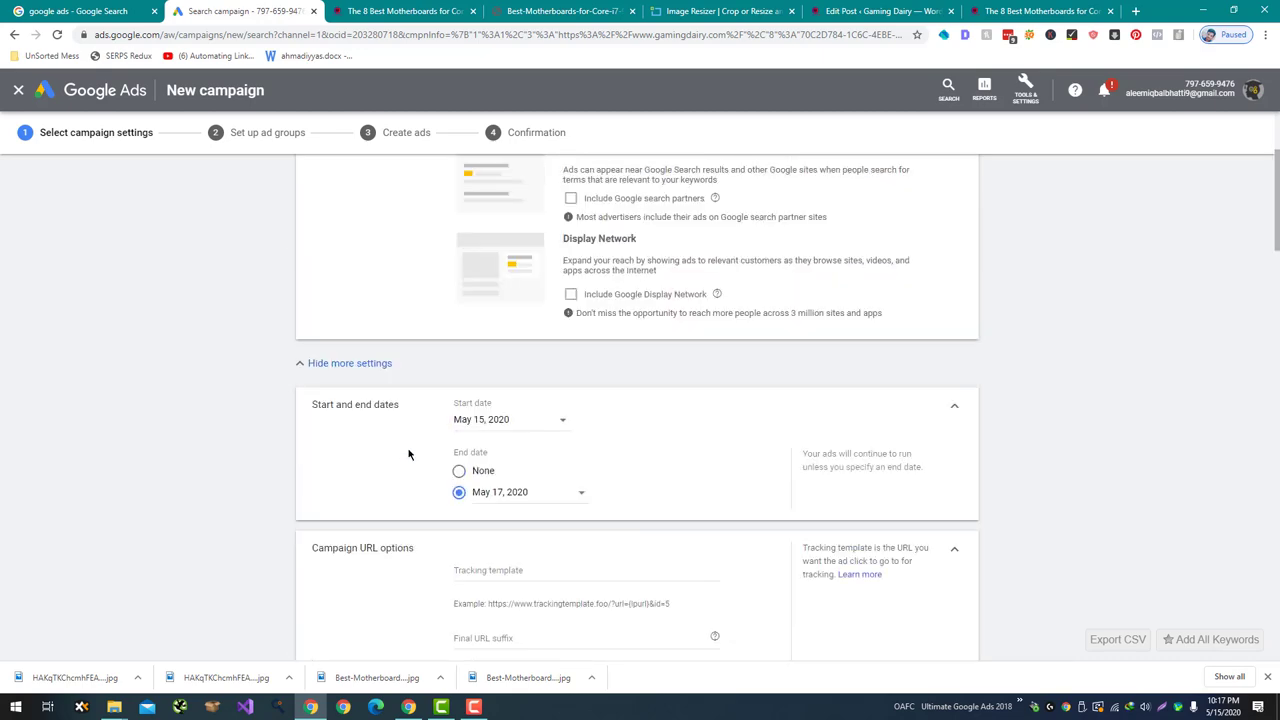
Set the campaign's average daily budget to PKR 330
{"action": "scroll", "coordinate": [408, 455], "scroll_direction": "down", "scroll_amount": 10}
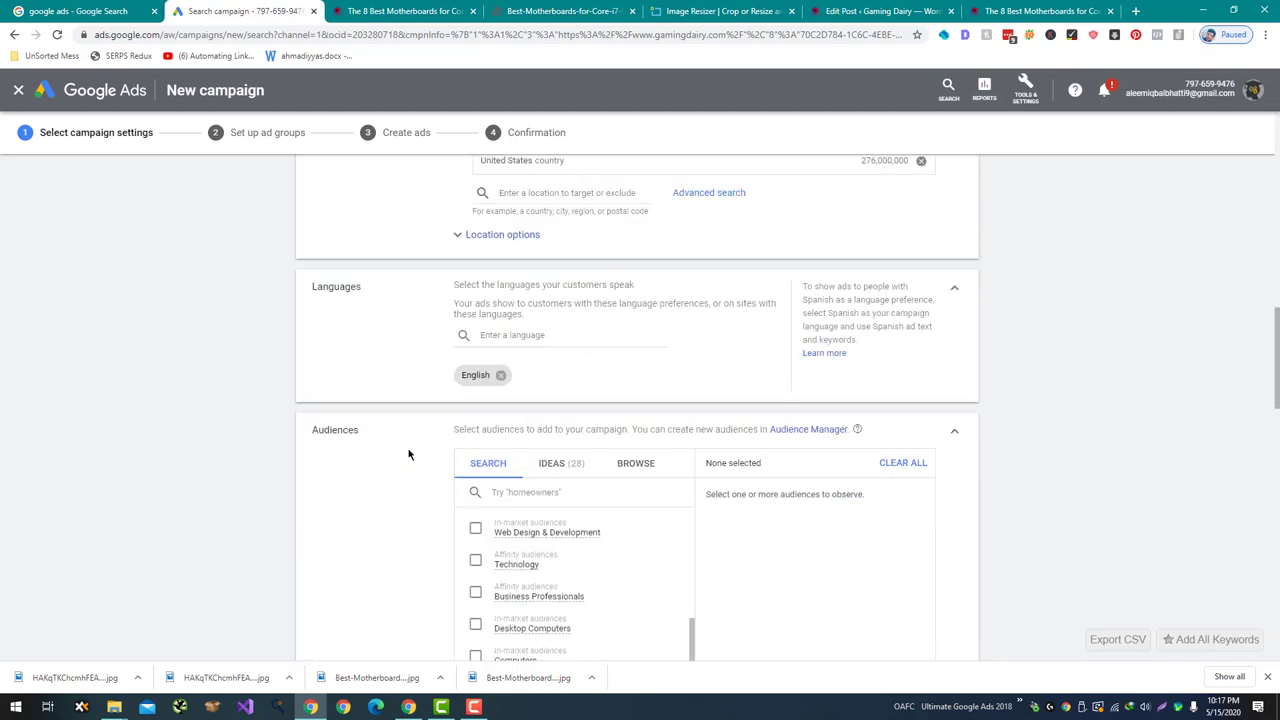
{"action": "scroll", "coordinate": [408, 455], "scroll_direction": "up", "scroll_amount": 2}
{"action": "scroll", "coordinate": [408, 455], "scroll_direction": "down", "scroll_amount": 7}
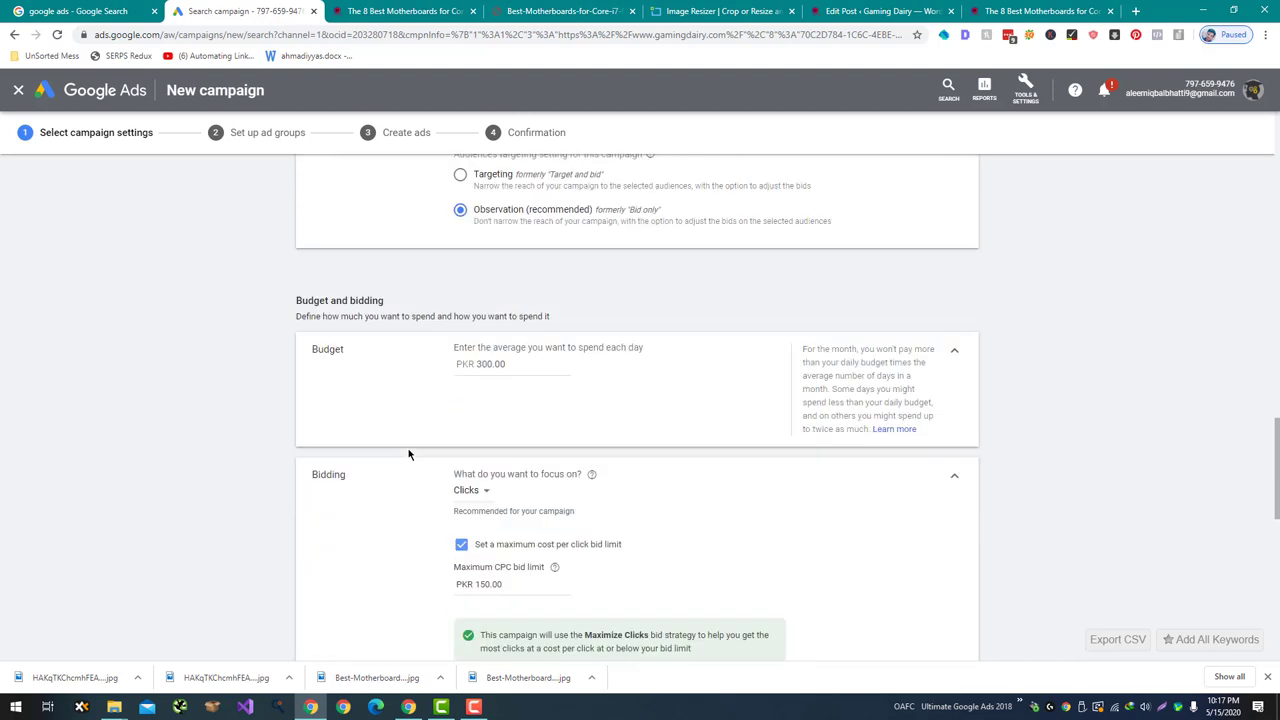
{"action": "left_click", "coordinate": [482, 364]}
{"action": "left_click", "coordinate": [629, 392]}
Expand the Dynamic Search Ads setting below the campaign URL options
{"action": "scroll", "coordinate": [629, 392], "scroll_direction": "up", "scroll_amount": 5}
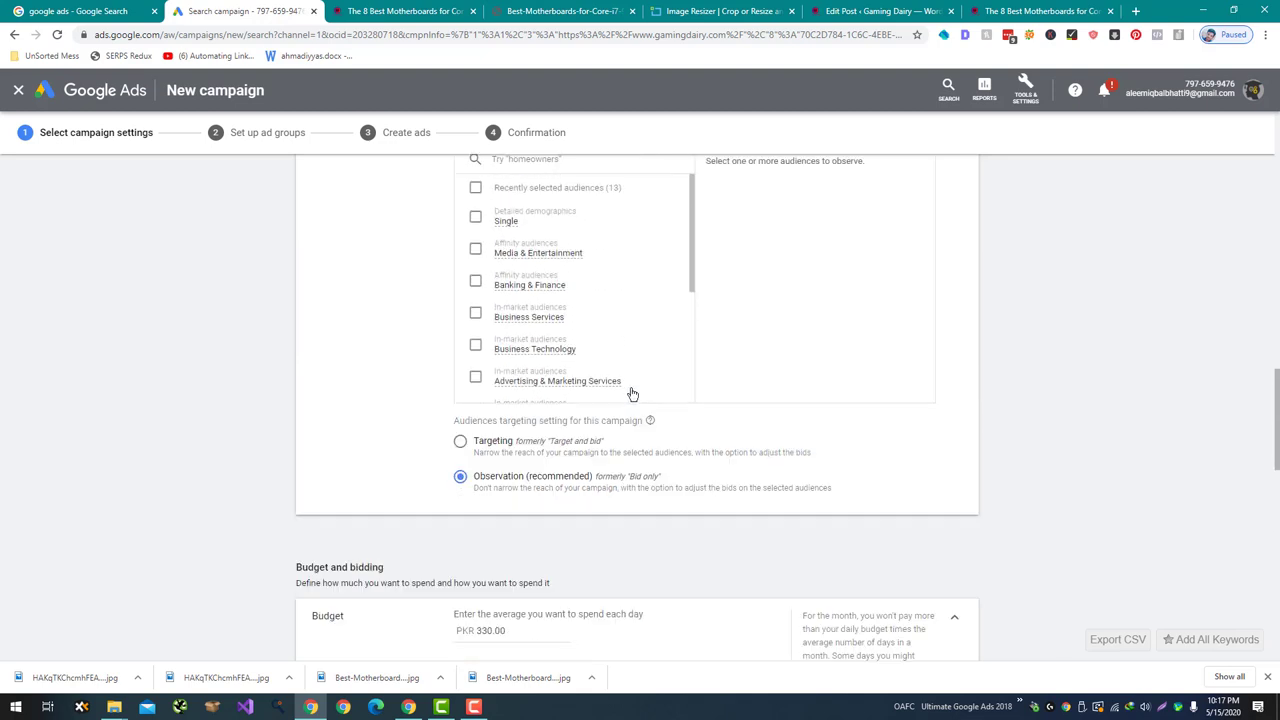
{"action": "scroll", "coordinate": [695, 415], "scroll_direction": "up", "scroll_amount": 8}
{"action": "scroll", "coordinate": [695, 415], "scroll_direction": "up", "scroll_amount": 1}
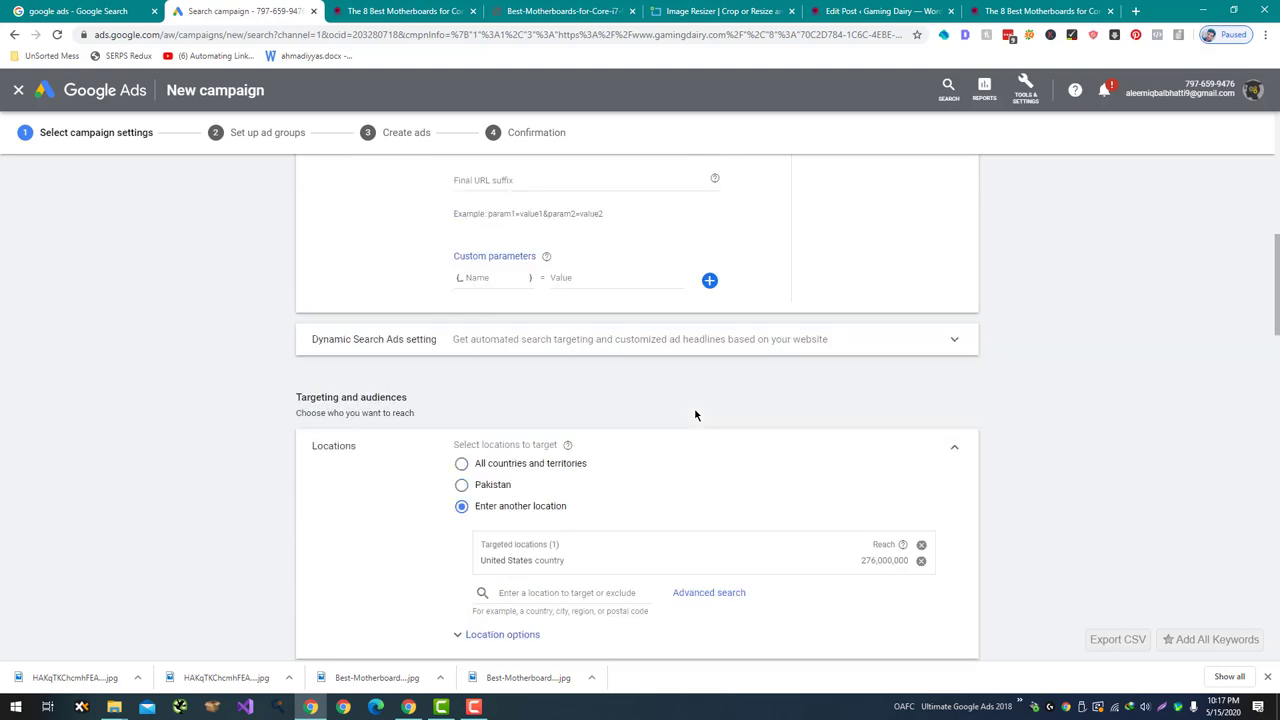
{"action": "scroll", "coordinate": [695, 415], "scroll_direction": "up", "scroll_amount": 3}
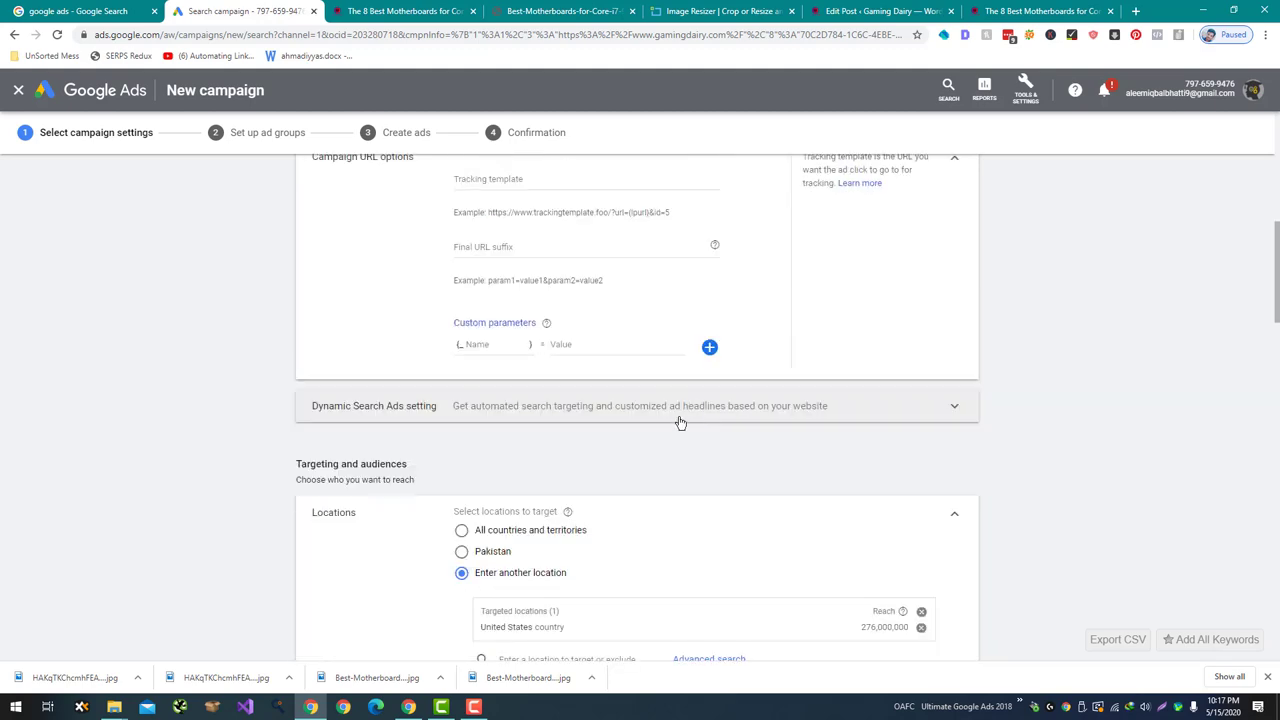
{"action": "left_click", "coordinate": [620, 416]}
Change the campaign's end date to May 18, 2020
{"action": "scroll", "coordinate": [591, 429], "scroll_direction": "up", "scroll_amount": 5}
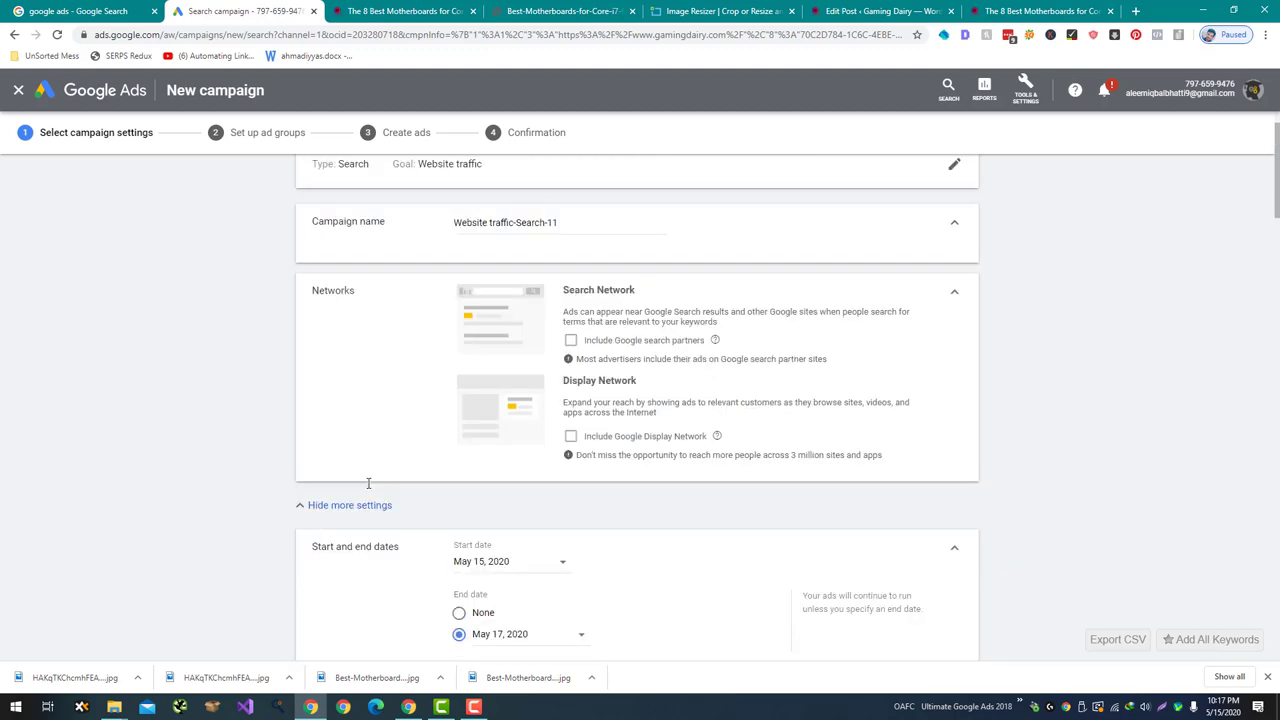
{"action": "scroll", "coordinate": [368, 483], "scroll_direction": "down", "scroll_amount": 2}
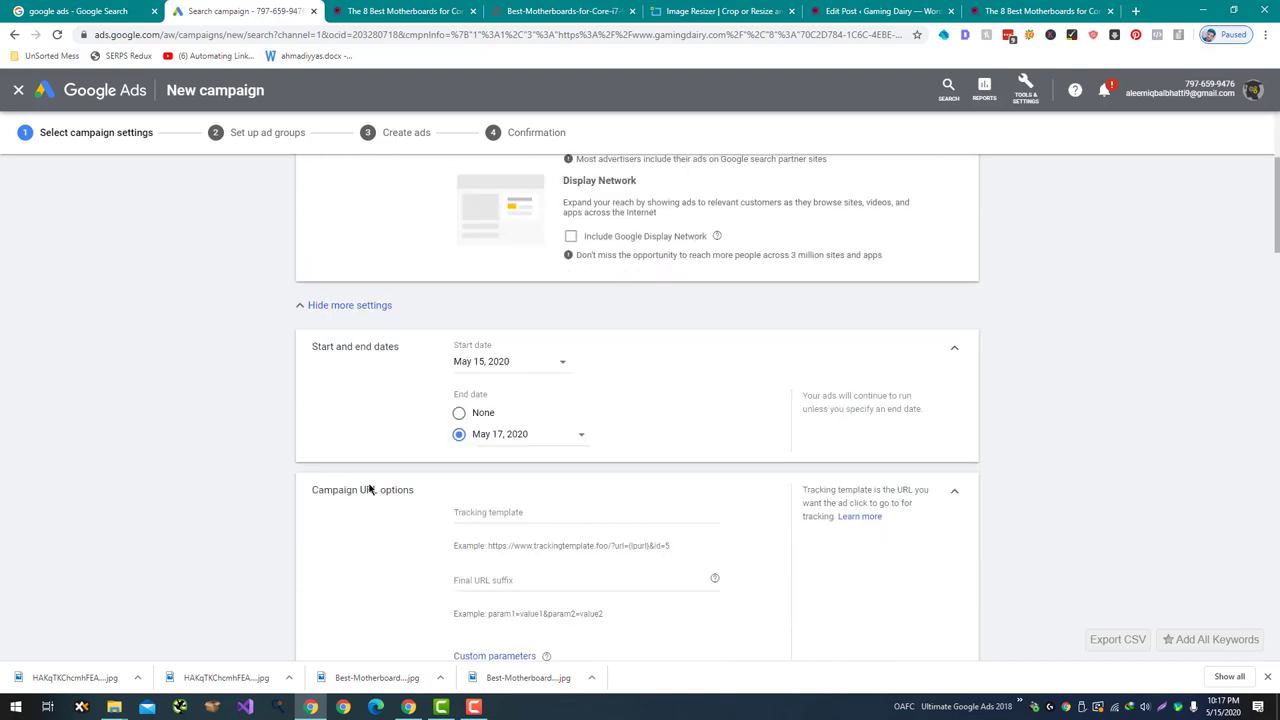
{"action": "scroll", "coordinate": [368, 483], "scroll_direction": "up", "scroll_amount": 3}
{"action": "scroll", "coordinate": [369, 488], "scroll_direction": "down", "scroll_amount": 3}
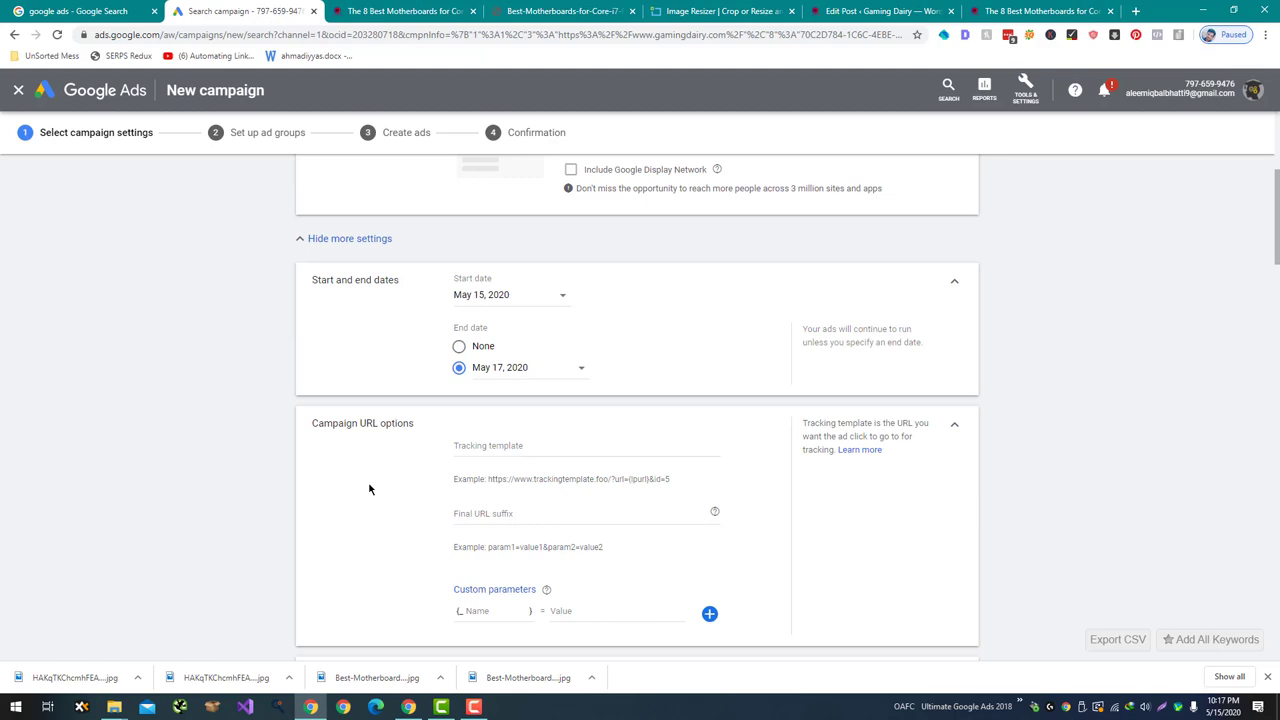
{"action": "left_click", "coordinate": [482, 372]}
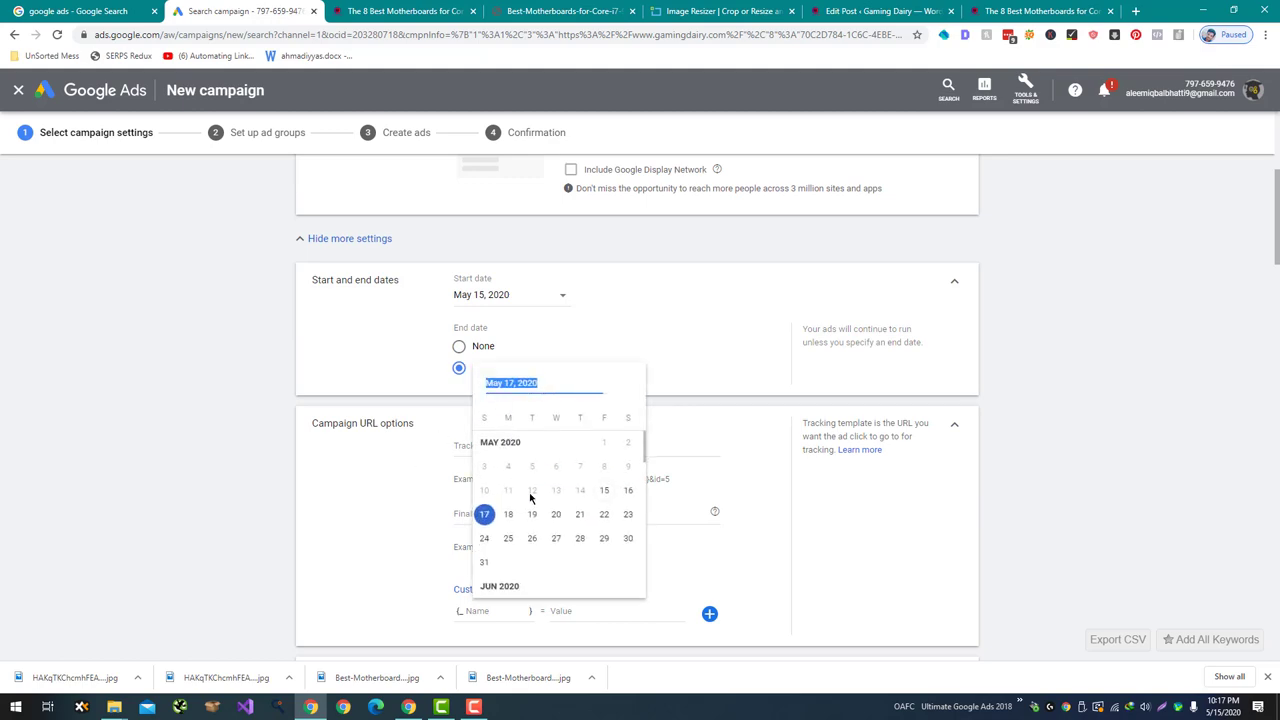
{"action": "left_click", "coordinate": [508, 514]}
Review the targeting, budget, bidding and ad extension settings, and save the campaign settings to continue to the ad group setup
{"action": "scroll", "coordinate": [349, 523], "scroll_direction": "down", "scroll_amount": 6}
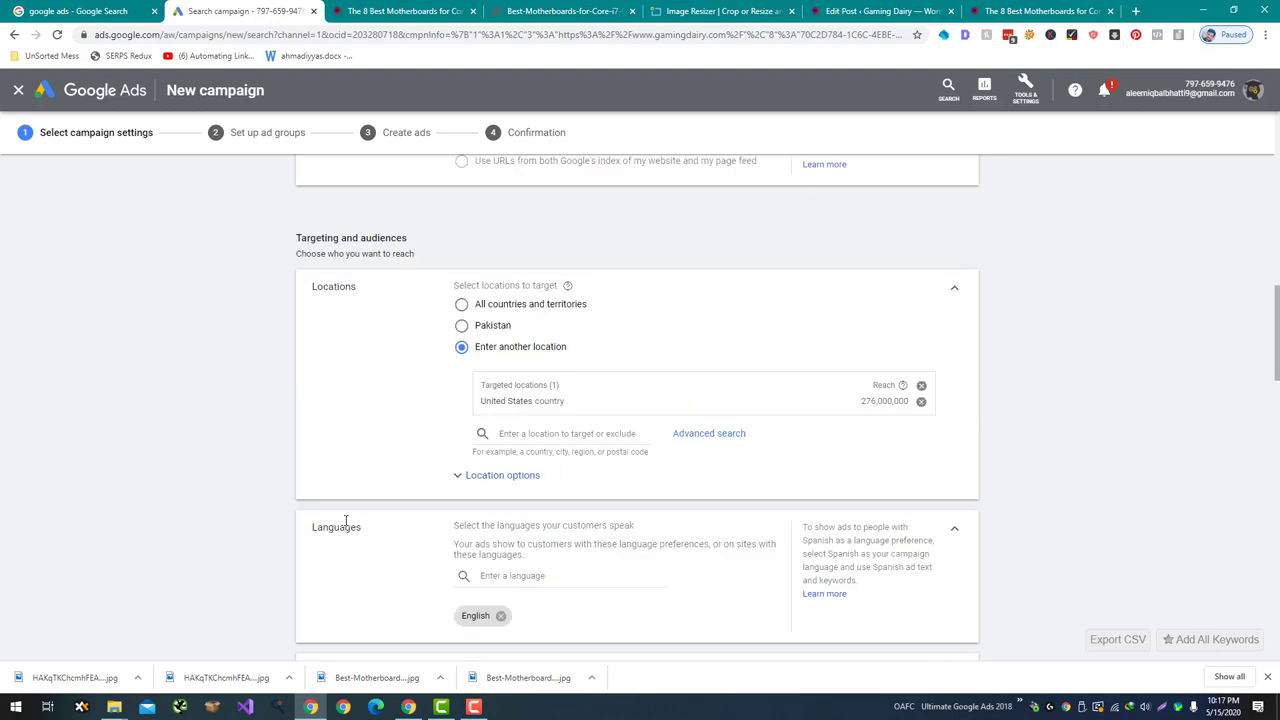
{"action": "scroll", "coordinate": [346, 522], "scroll_direction": "down", "scroll_amount": 15}
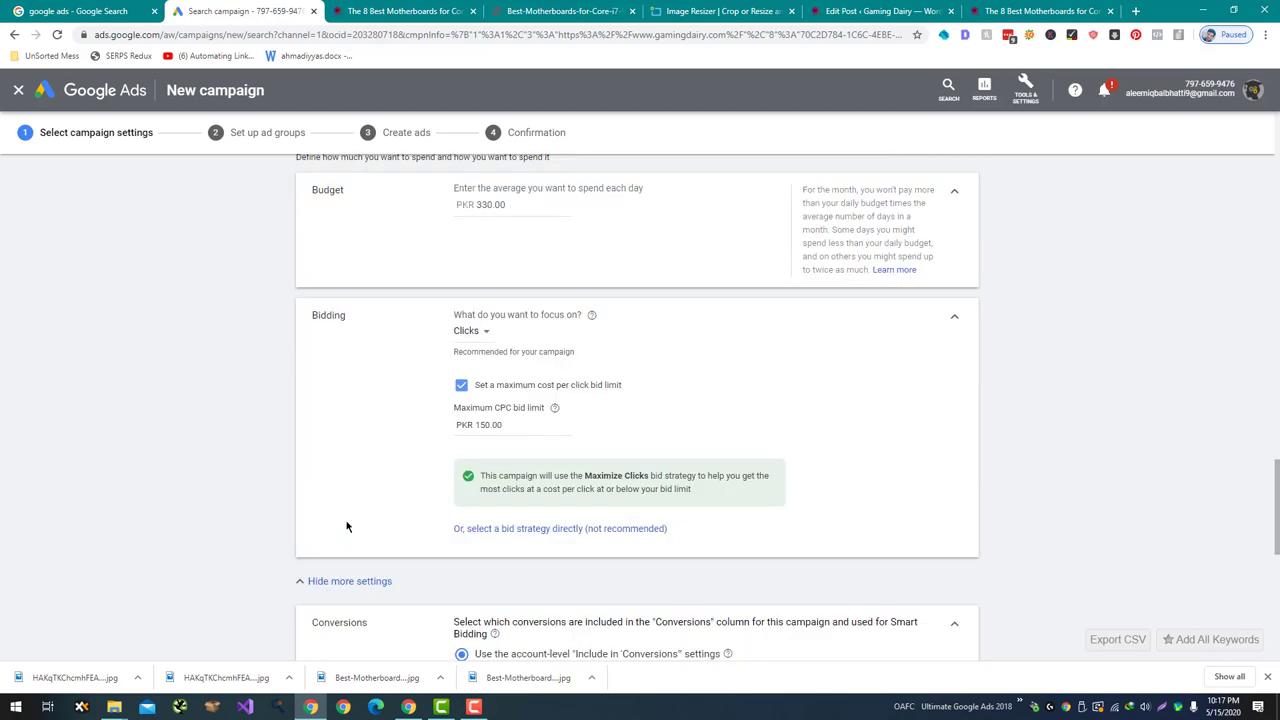
{"action": "scroll", "coordinate": [347, 526], "scroll_direction": "down", "scroll_amount": 5}
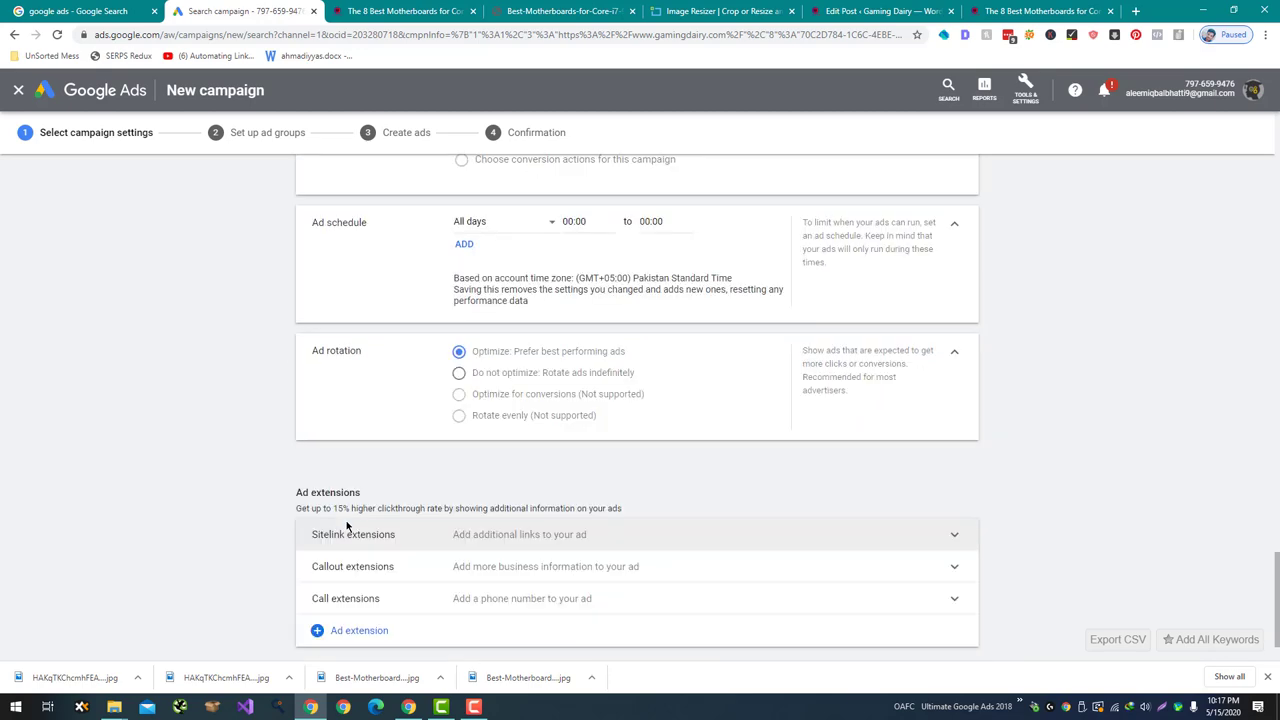
{"action": "scroll", "coordinate": [345, 525], "scroll_direction": "down", "scroll_amount": 1}
{"action": "scroll", "coordinate": [360, 606], "scroll_direction": "up", "scroll_amount": 5}
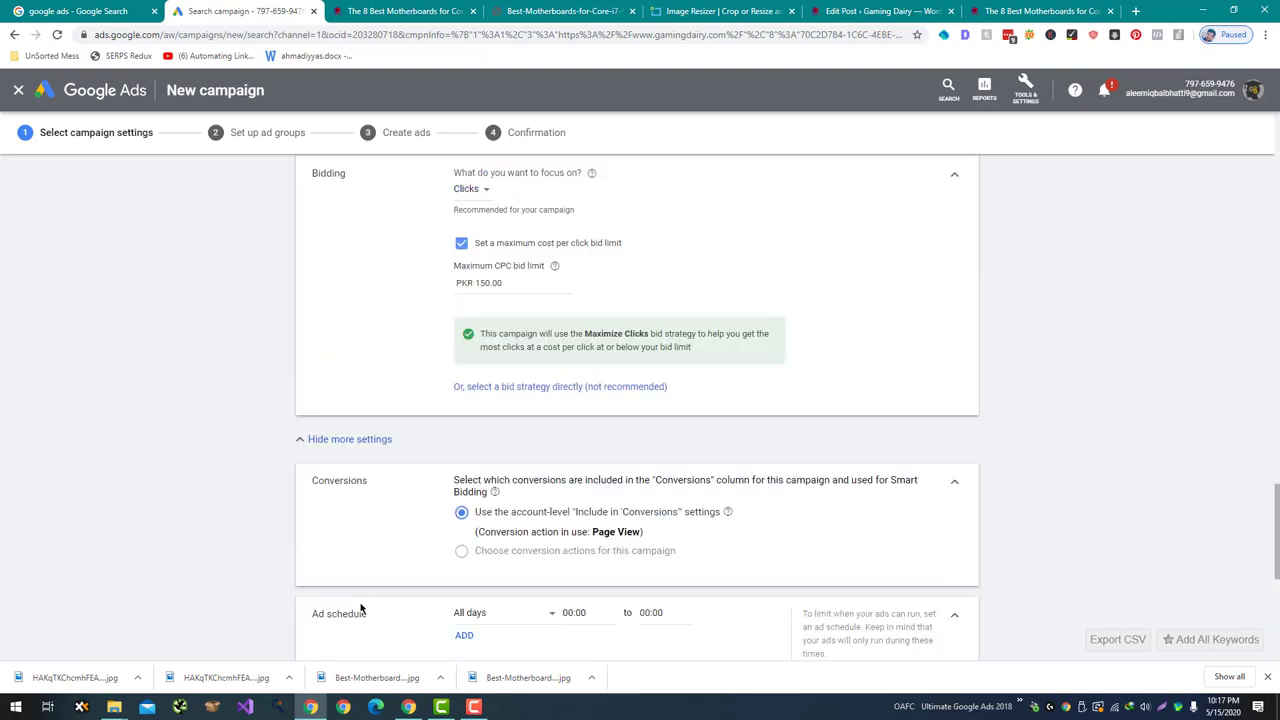
{"action": "scroll", "coordinate": [361, 608], "scroll_direction": "up", "scroll_amount": 4}
{"action": "scroll", "coordinate": [361, 608], "scroll_direction": "up", "scroll_amount": 5}
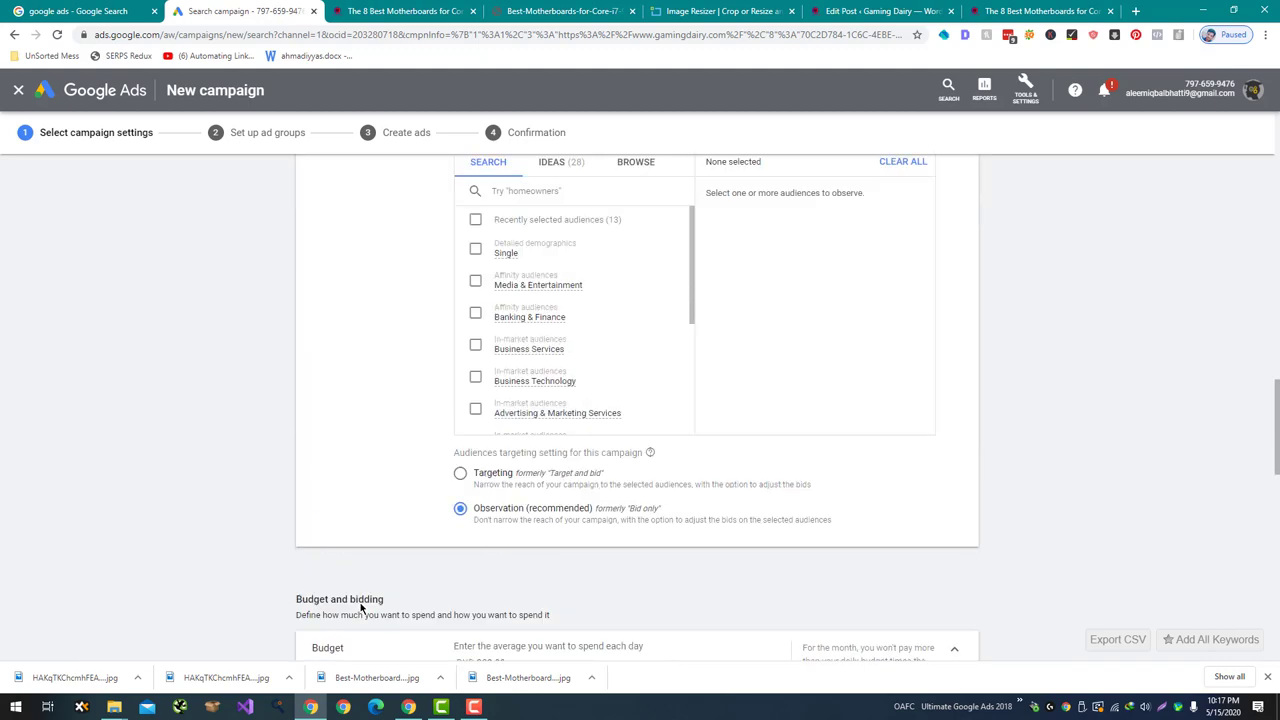
{"action": "scroll", "coordinate": [361, 608], "scroll_direction": "down", "scroll_amount": 6}
{"action": "scroll", "coordinate": [361, 608], "scroll_direction": "down", "scroll_amount": 8}
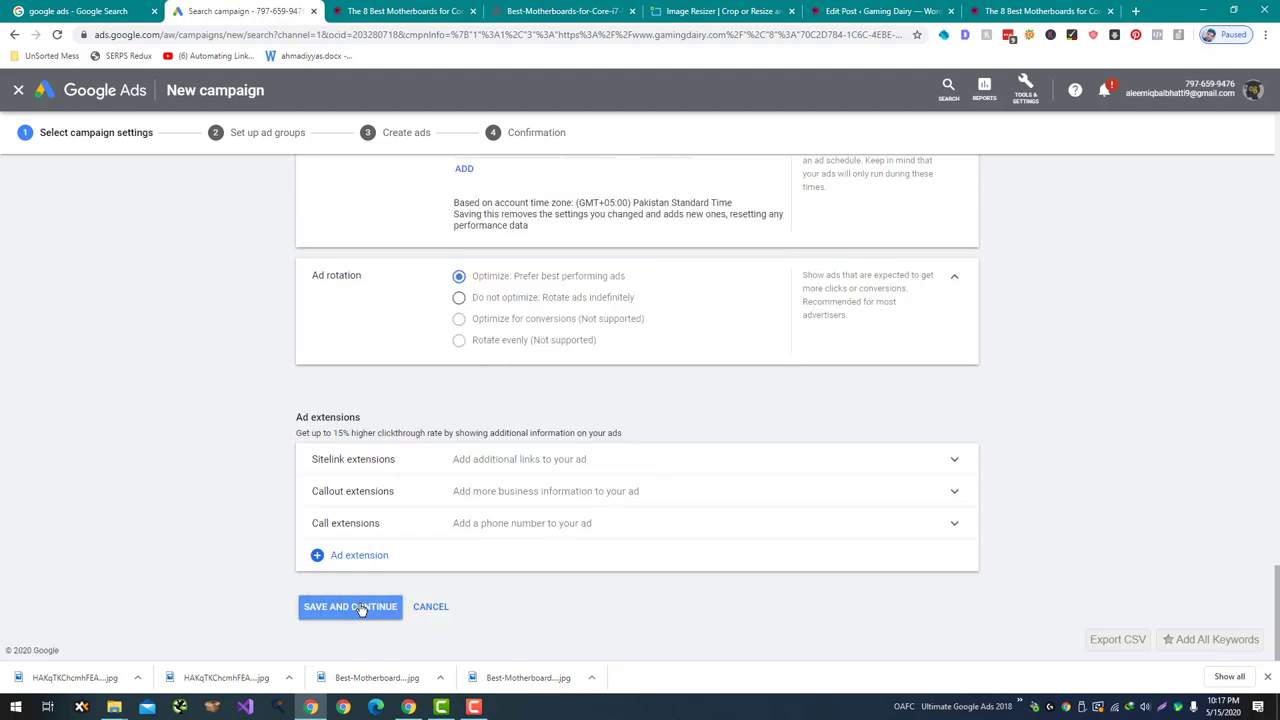
{"action": "left_click", "coordinate": [361, 608]}
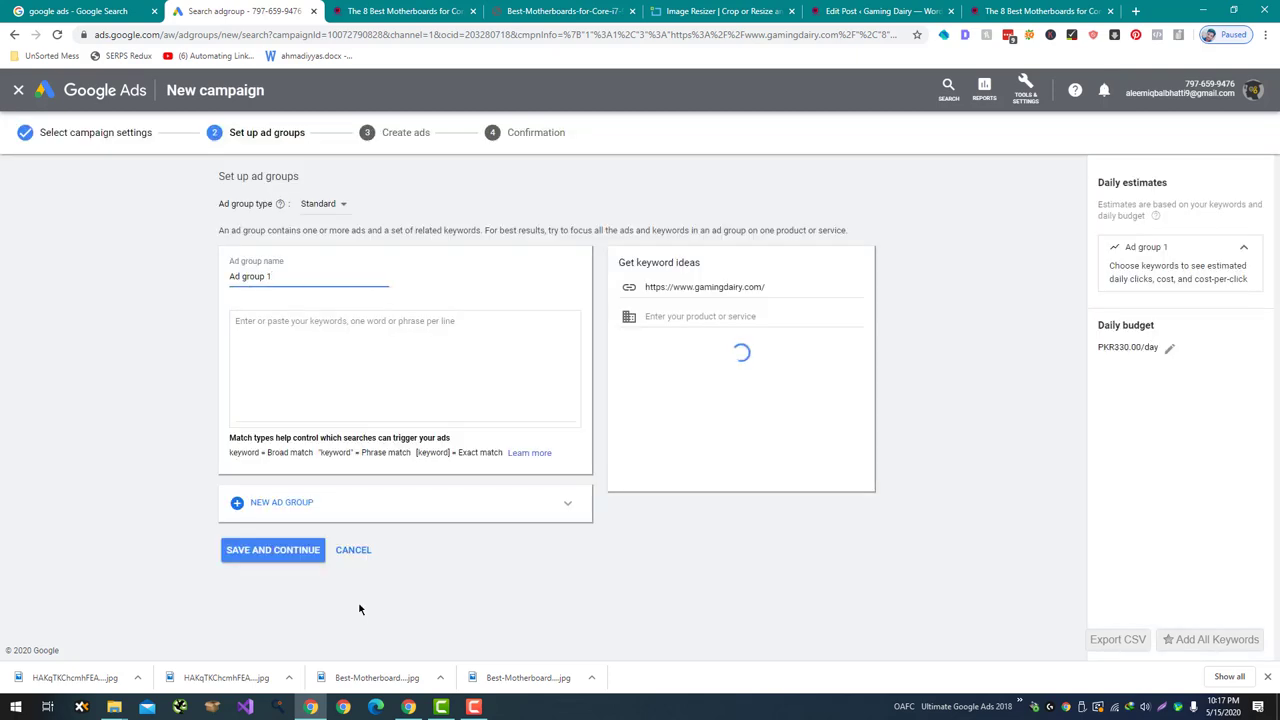
Search Google for "google keyword planner" and open Keyword Planner from its official Google Ads page
{"action": "left_click", "coordinate": [90, 9]}
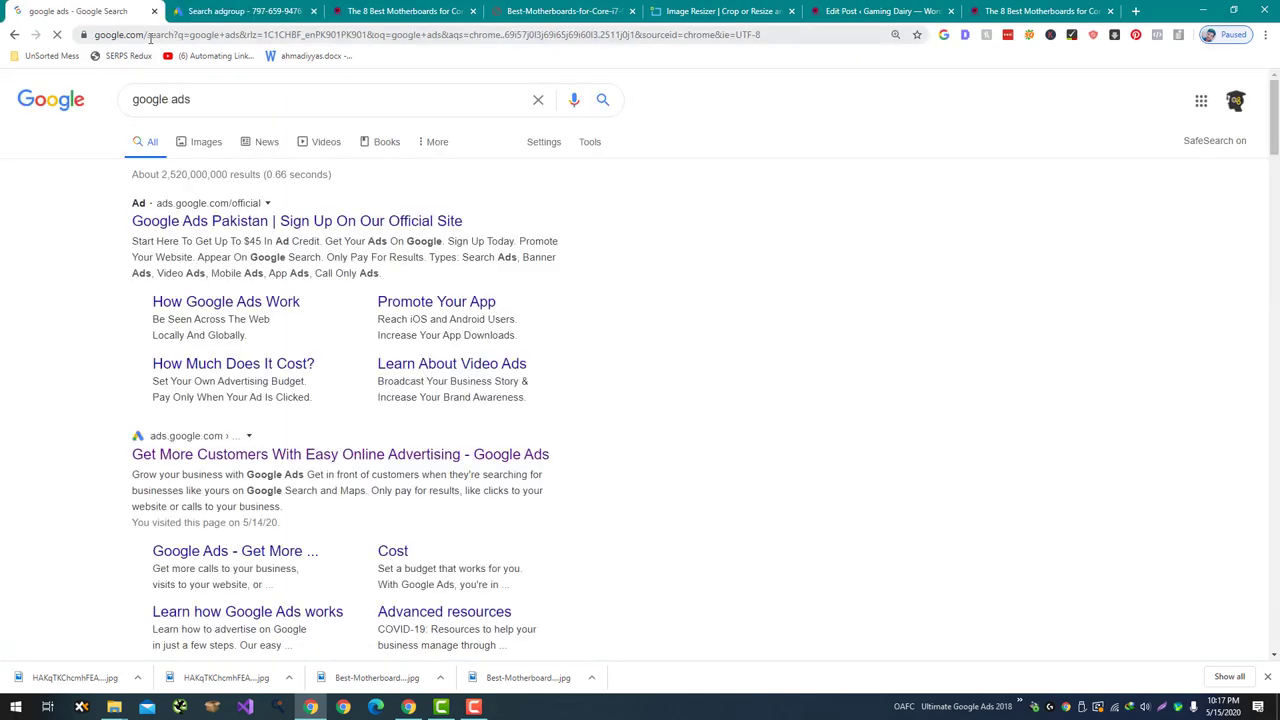
{"action": "left_click", "coordinate": [150, 37]}
{"action": "type", "text": "google key"}
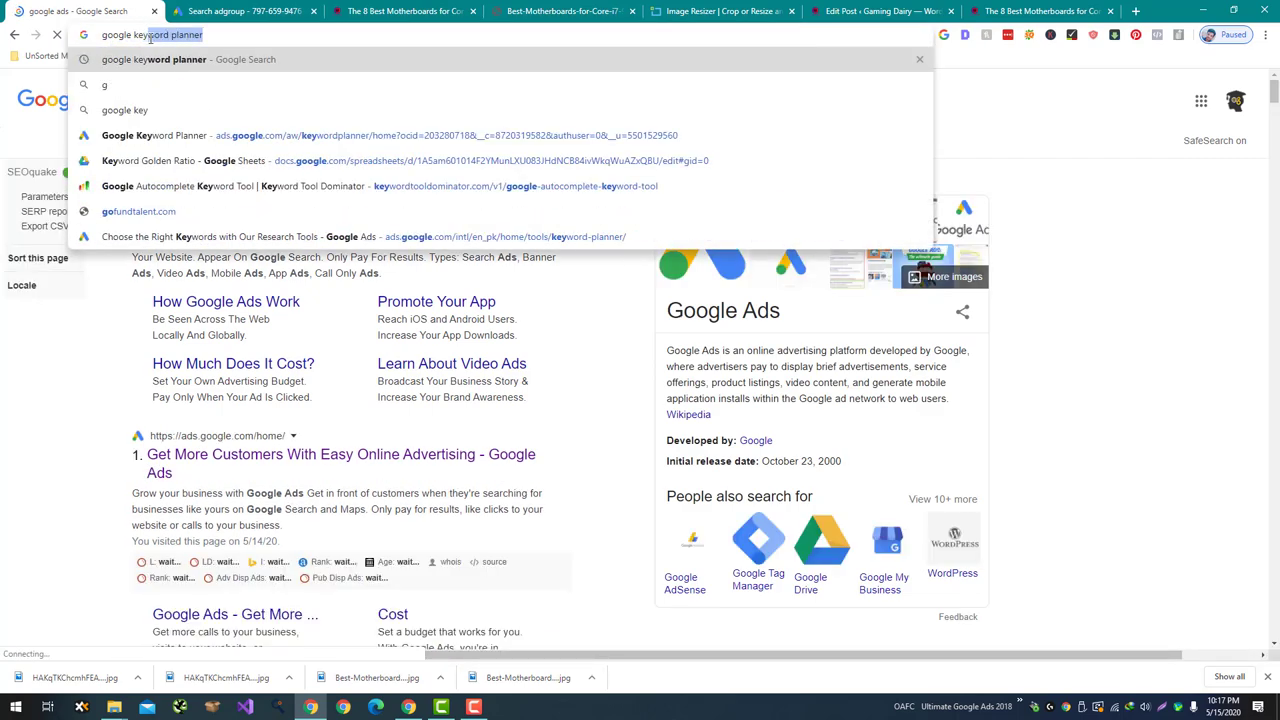
{"action": "key", "text": "Return"}
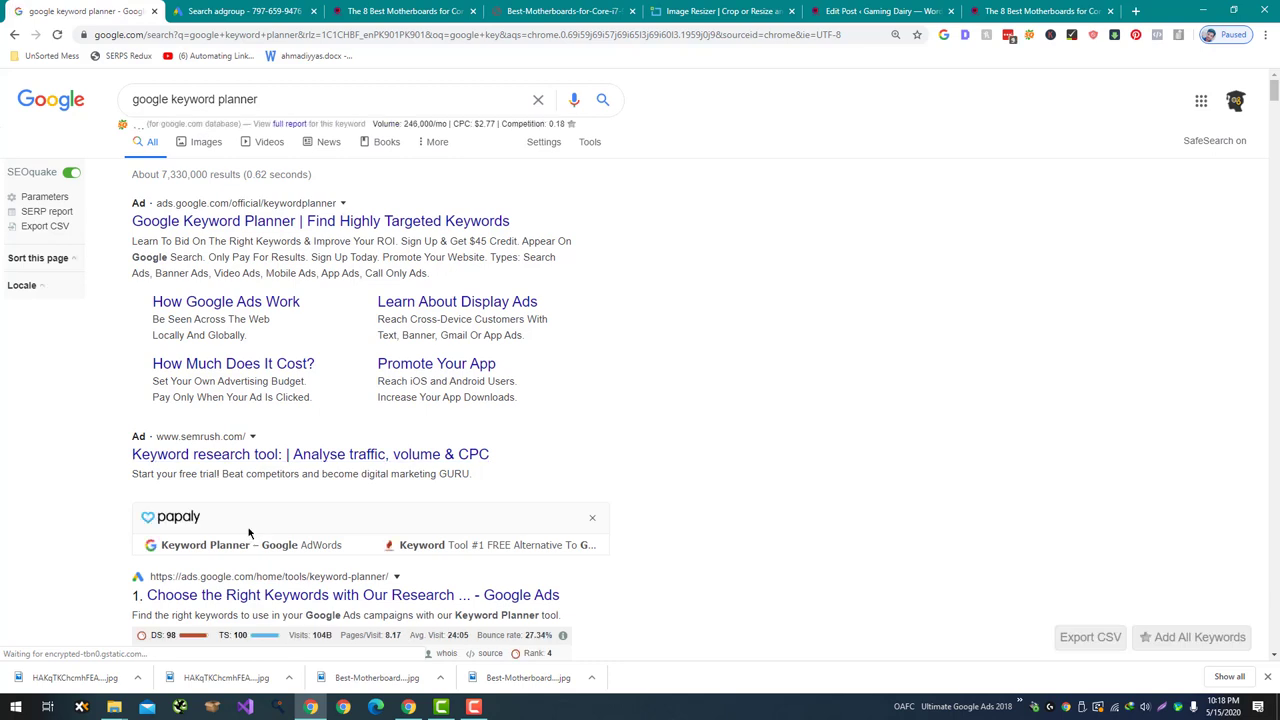
{"action": "left_click", "coordinate": [271, 594]}
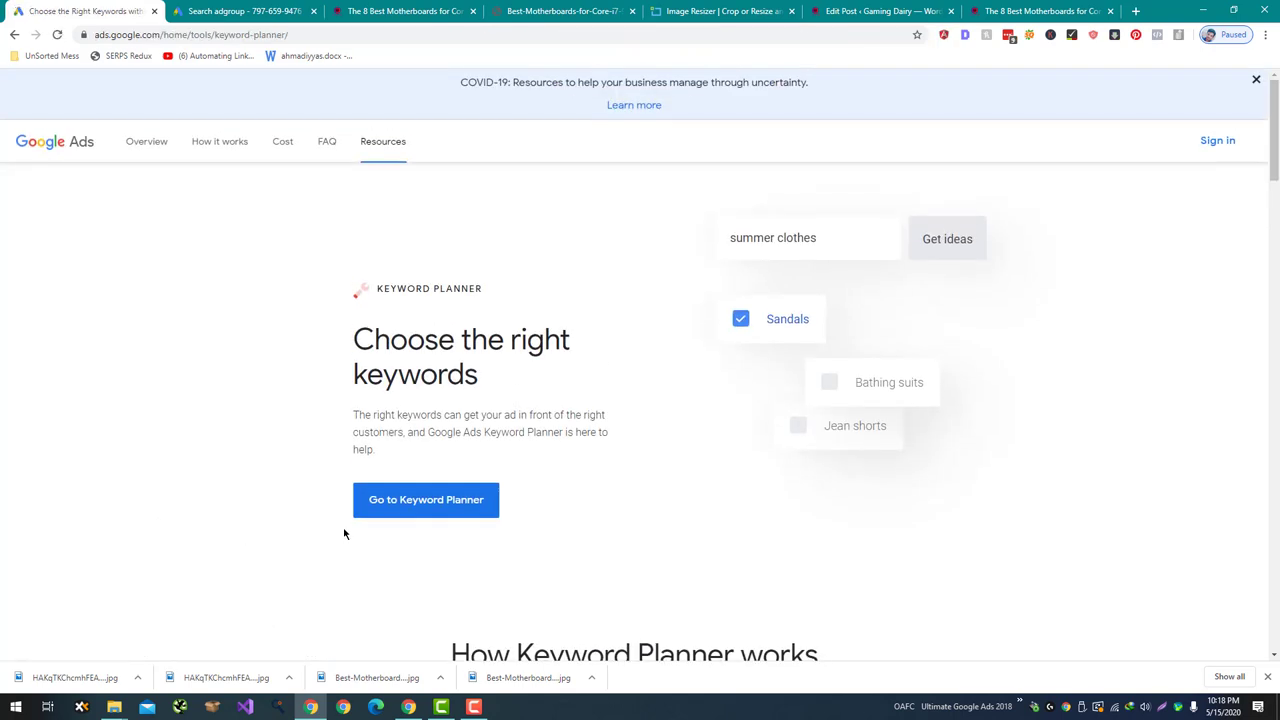
{"action": "left_click", "coordinate": [381, 503]}
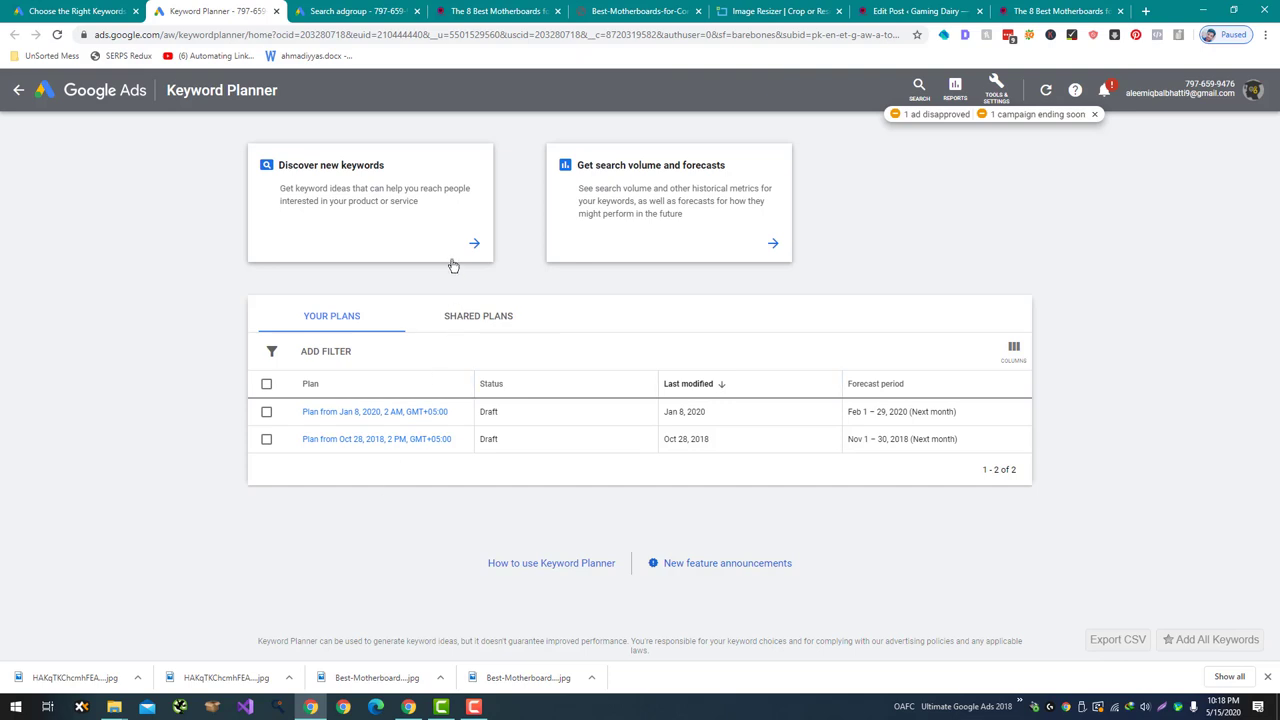
Start discovering new keywords with "Best Motherboards for Core i7-9700K", copied from the Gaming Dairy article's title
{"action": "left_click", "coordinate": [424, 233]}
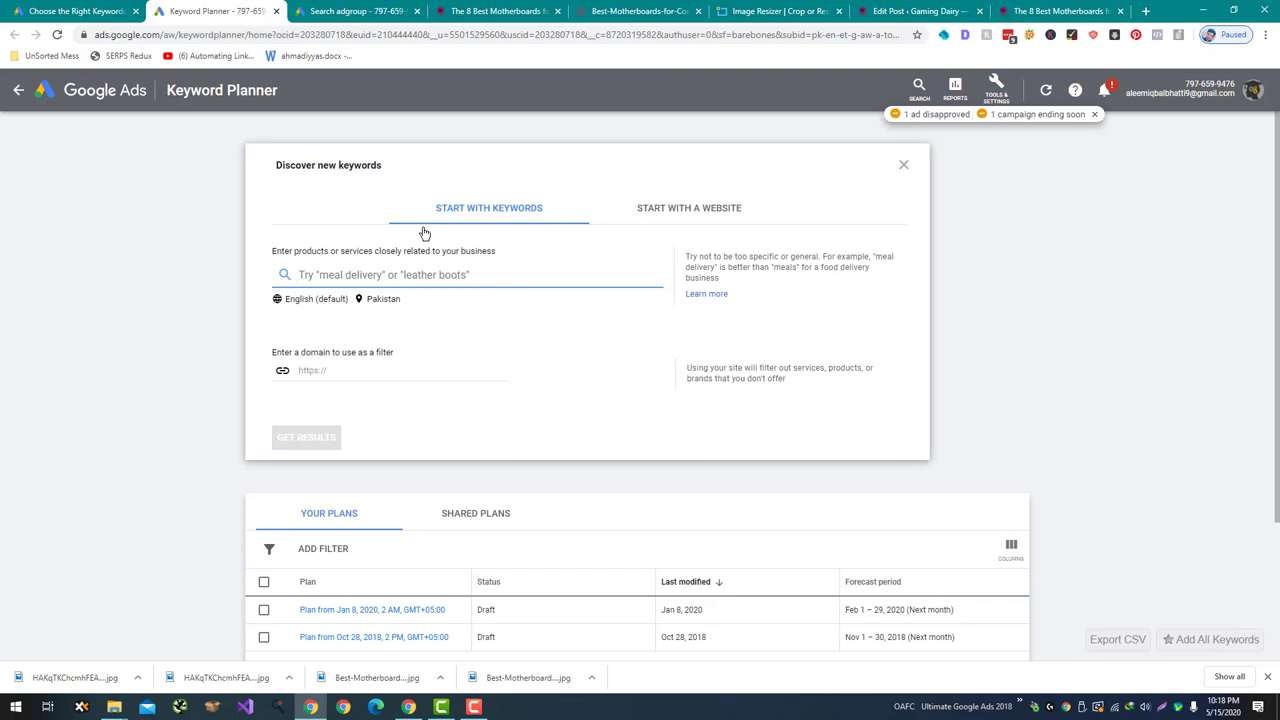
{"action": "left_click", "coordinate": [493, 10]}
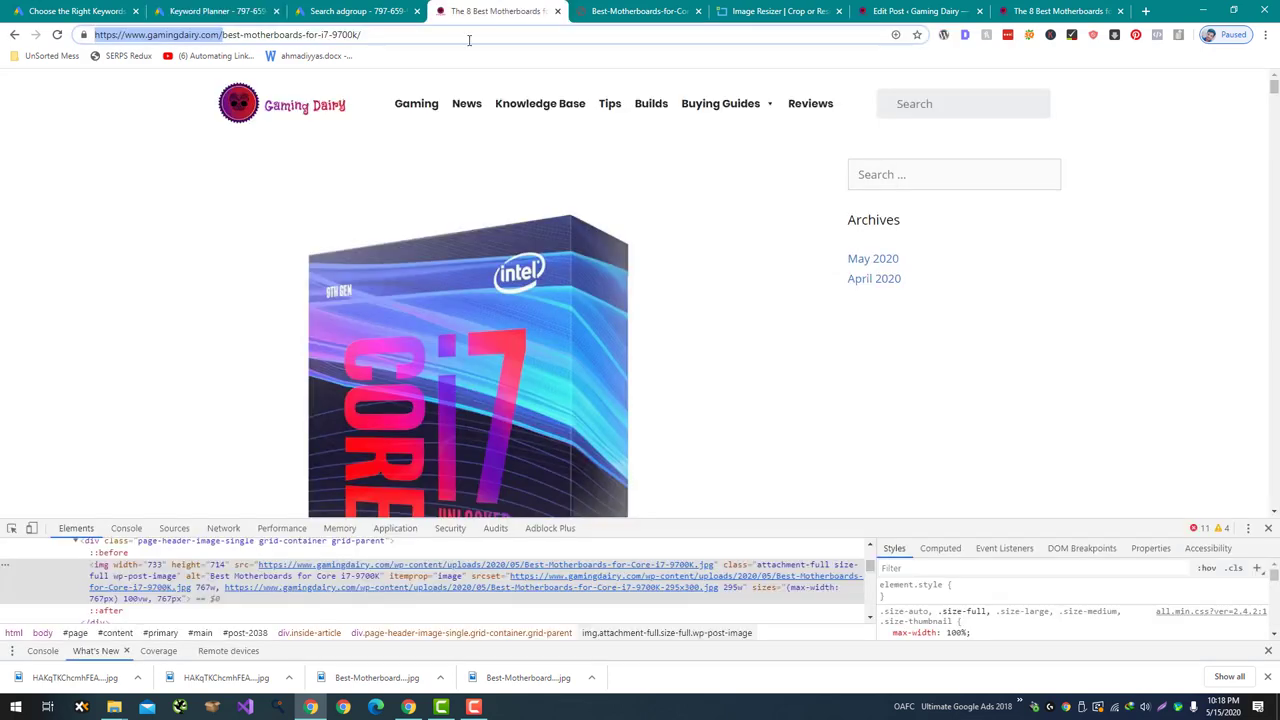
{"action": "scroll", "coordinate": [348, 230], "scroll_direction": "down", "scroll_amount": 4}
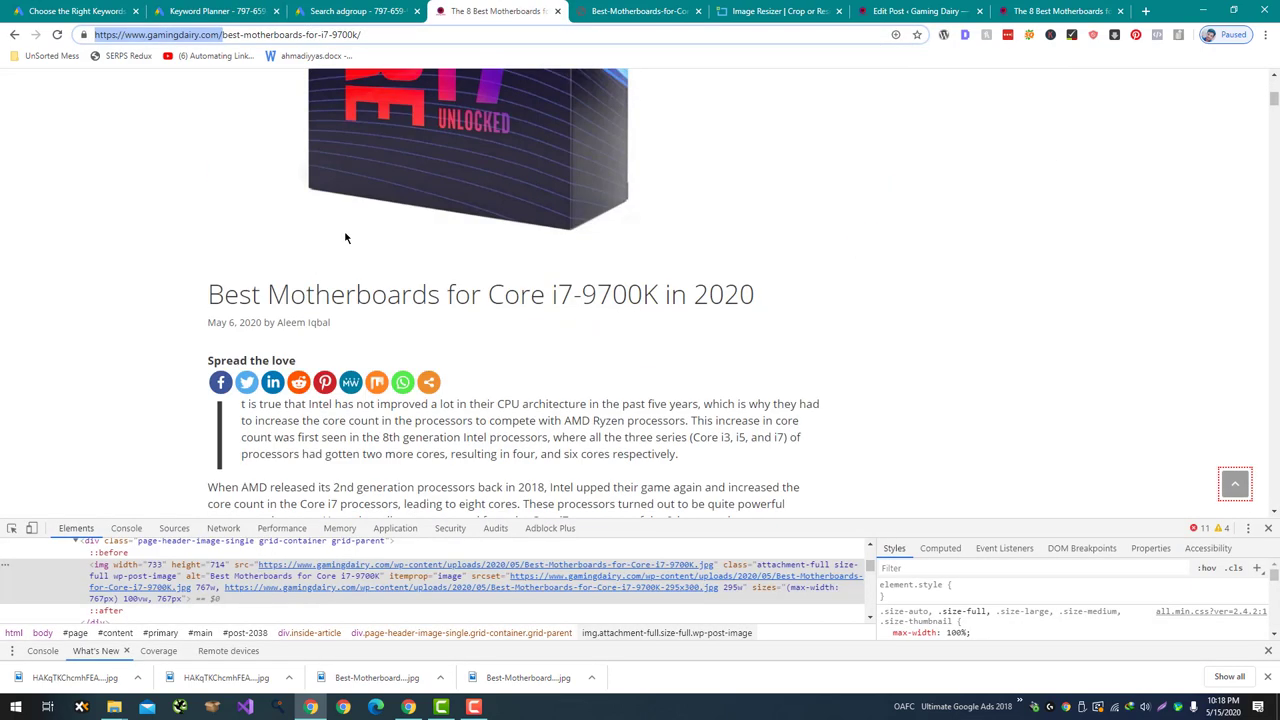
{"action": "left_click", "coordinate": [209, 294]}
{"action": "left_click_drag", "start_coordinate": [209, 294], "coordinate": [658, 294]}
{"action": "key", "text": "ctrl+c"}
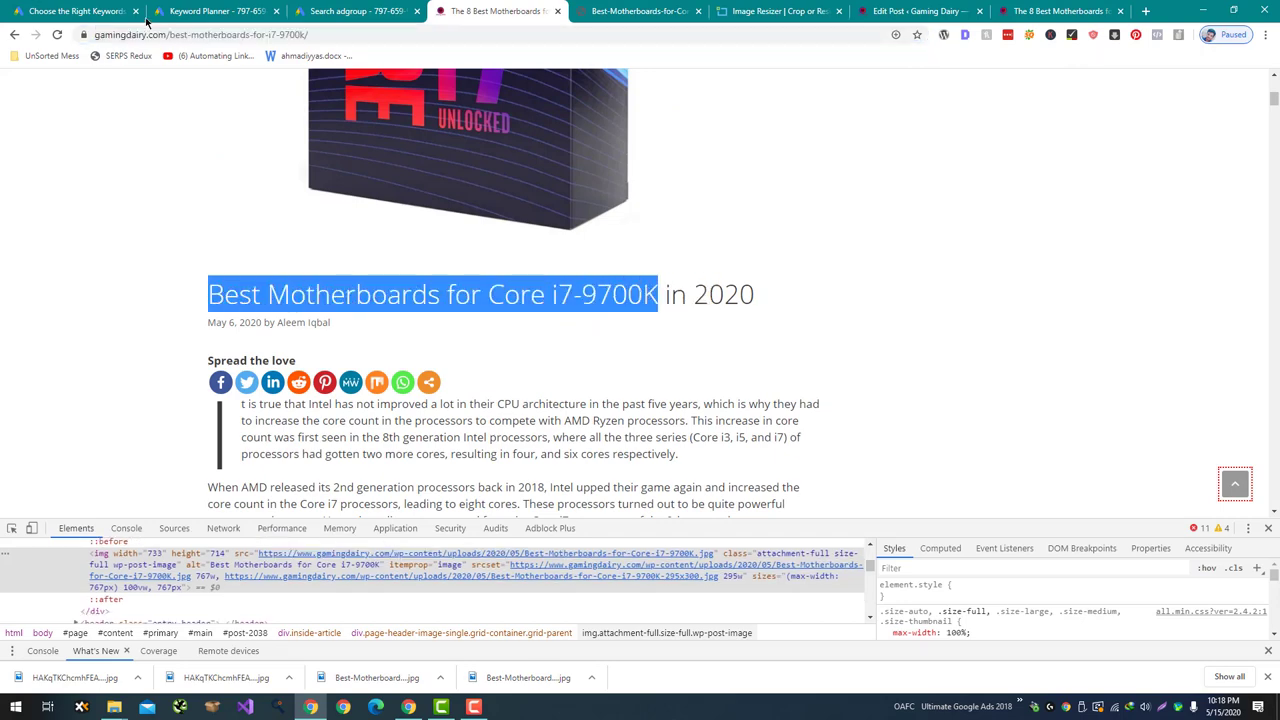
{"action": "left_click", "coordinate": [178, 8]}
{"action": "key", "text": "ctrl+v"}
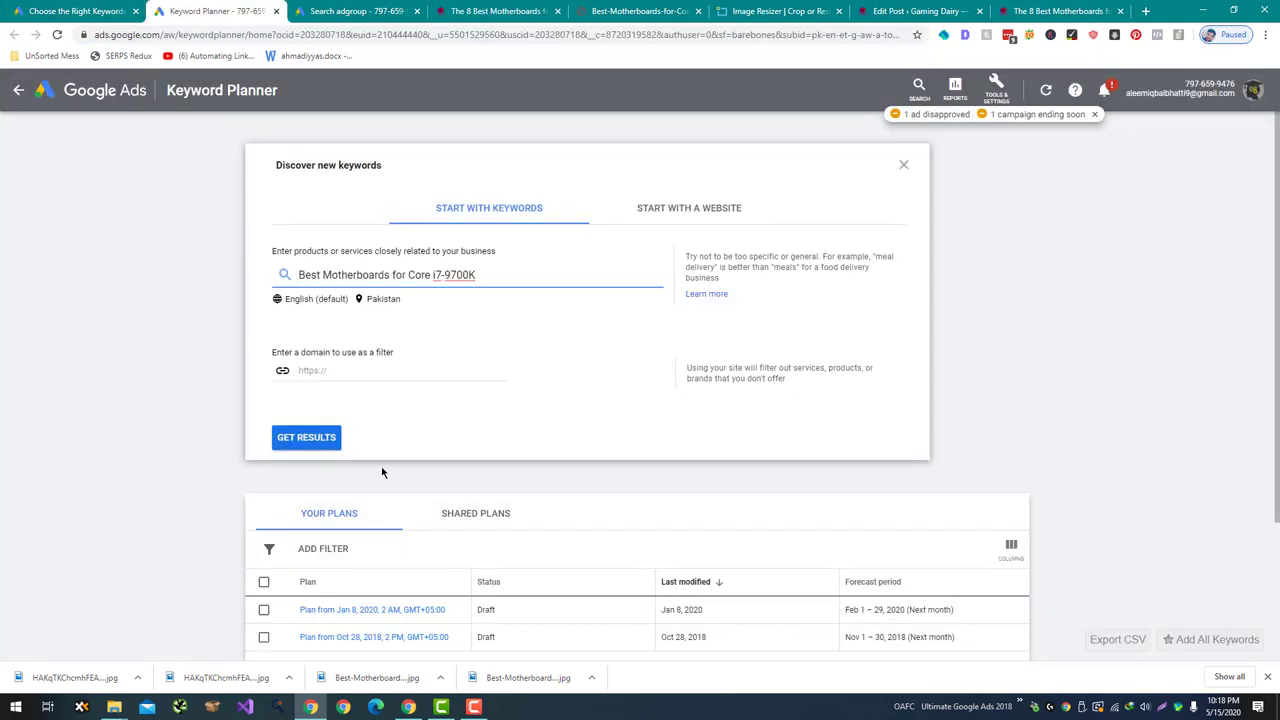
Remove Pakistan from the targeted locations so the search covers all locations, and get the keyword results
{"action": "left_click", "coordinate": [378, 299]}
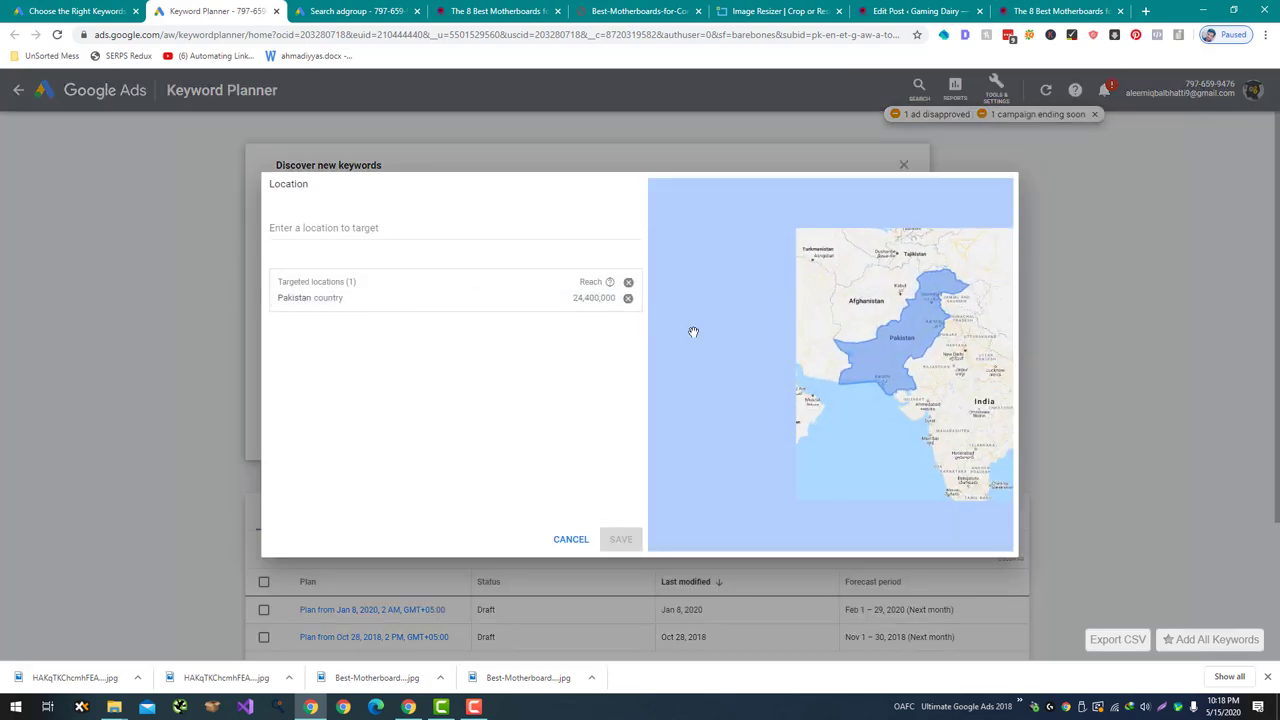
{"action": "left_click", "coordinate": [628, 298]}
{"action": "left_click", "coordinate": [621, 541]}
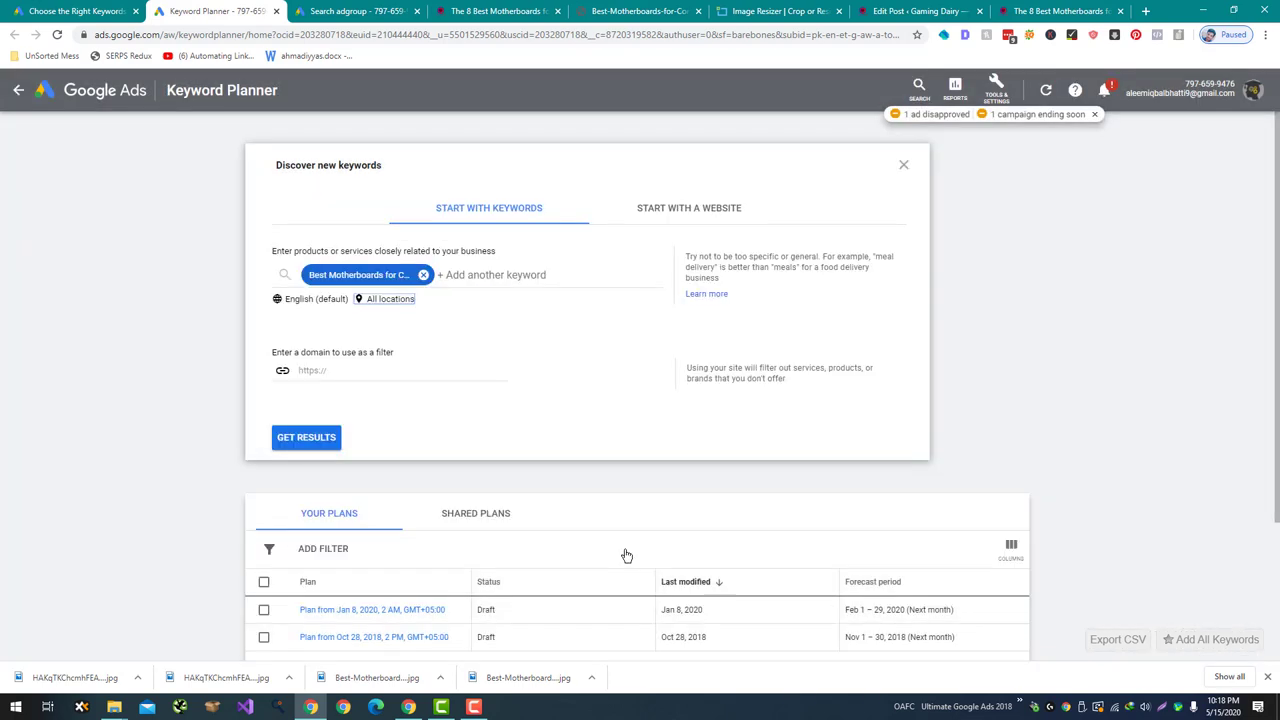
{"action": "left_click", "coordinate": [298, 441]}
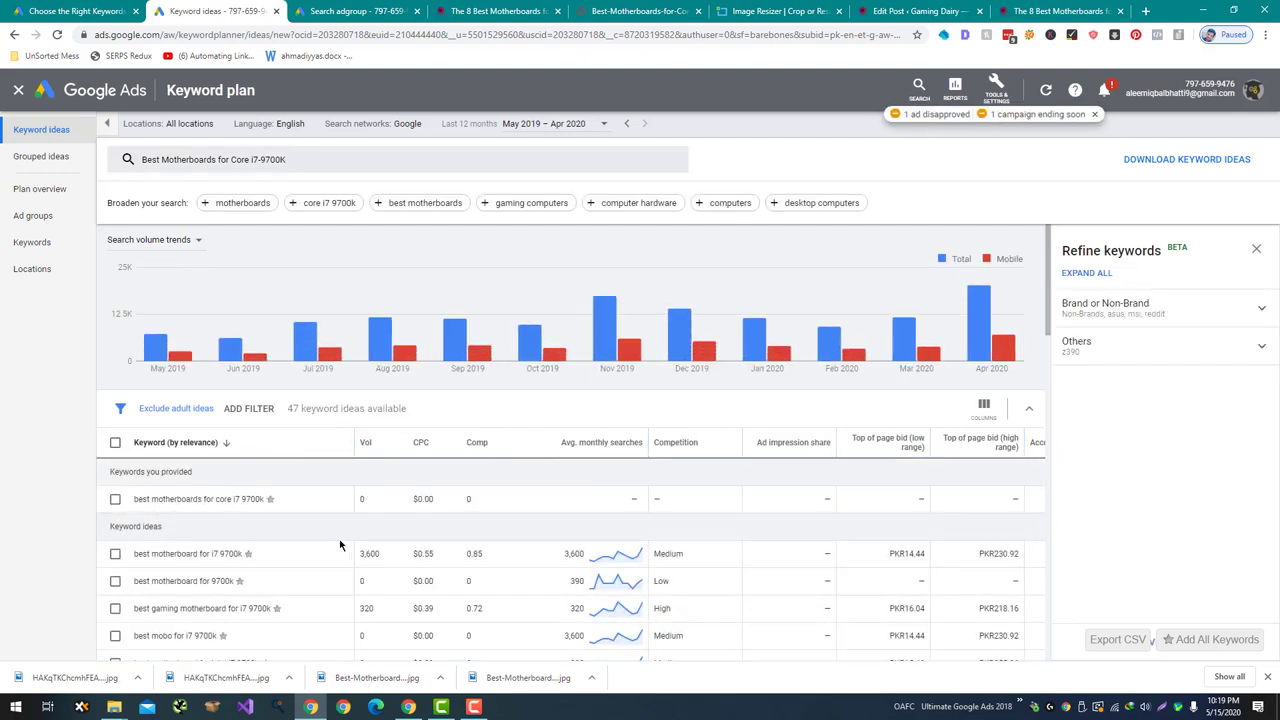
Look through the keyword ideas with their search volumes and competition, and copy "best motherboard for intel i7 9700k"
{"action": "scroll", "coordinate": [336, 543], "scroll_direction": "down", "scroll_amount": 2}
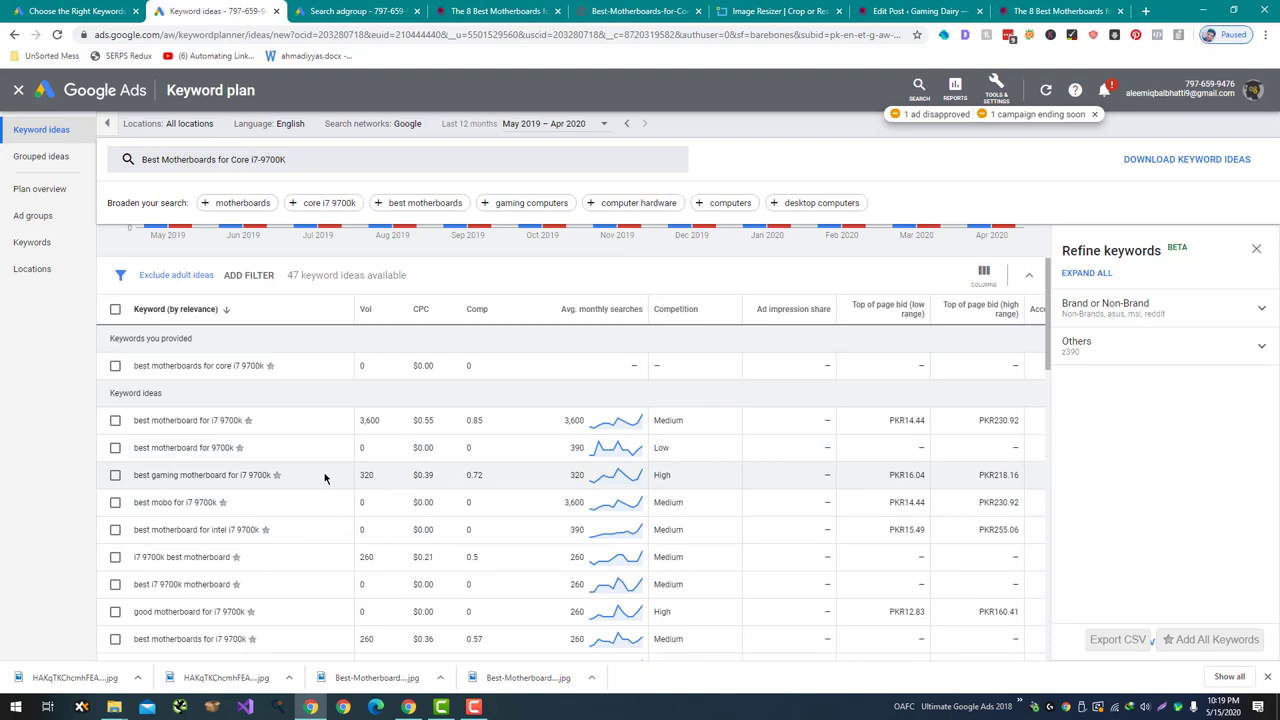
{"action": "left_click_drag", "start_coordinate": [316, 479], "coordinate": [153, 500]}
{"action": "left_click", "coordinate": [153, 500]}
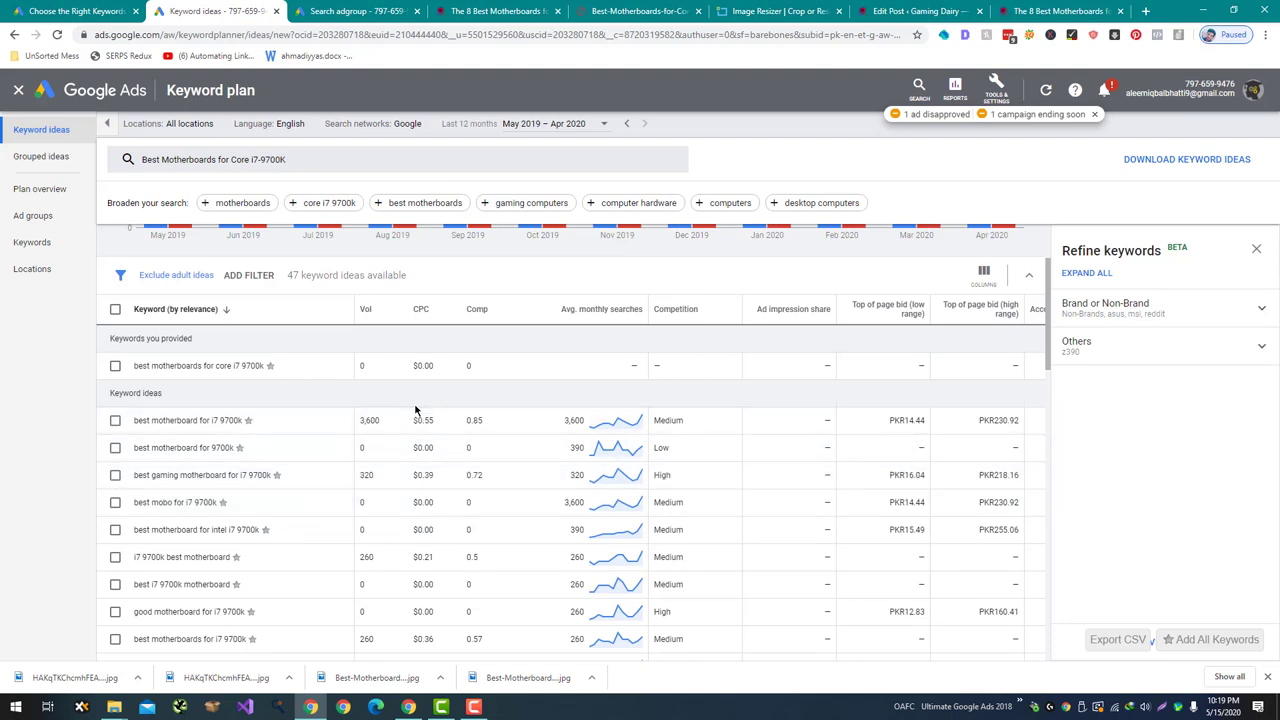
{"action": "scroll", "coordinate": [440, 558], "scroll_direction": "down", "scroll_amount": 3}
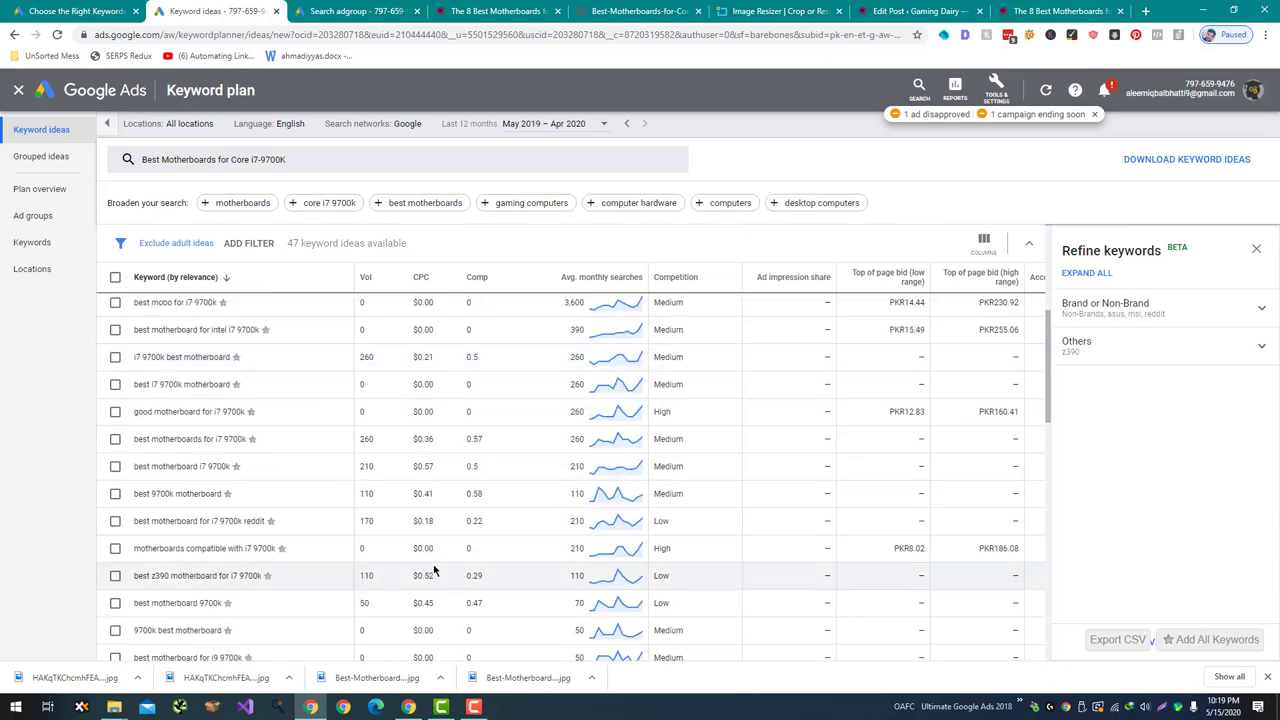
{"action": "scroll", "coordinate": [433, 570], "scroll_direction": "down", "scroll_amount": 2}
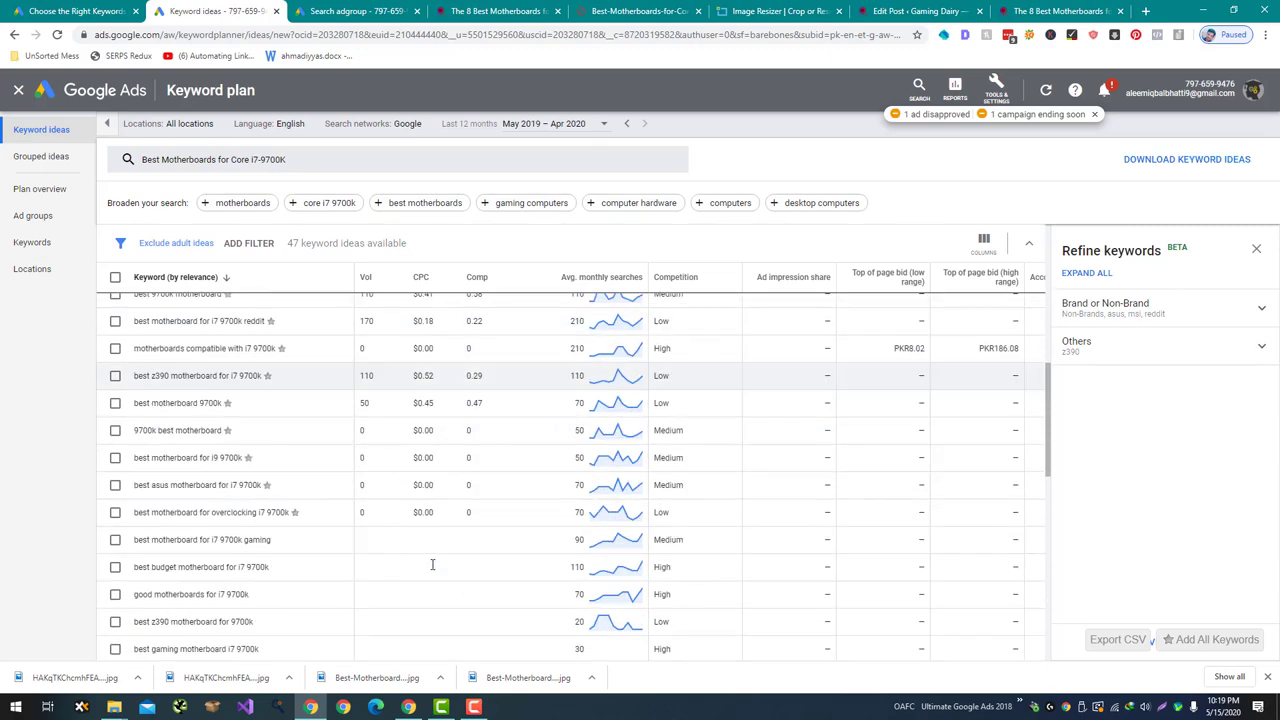
{"action": "scroll", "coordinate": [432, 565], "scroll_direction": "up", "scroll_amount": 3}
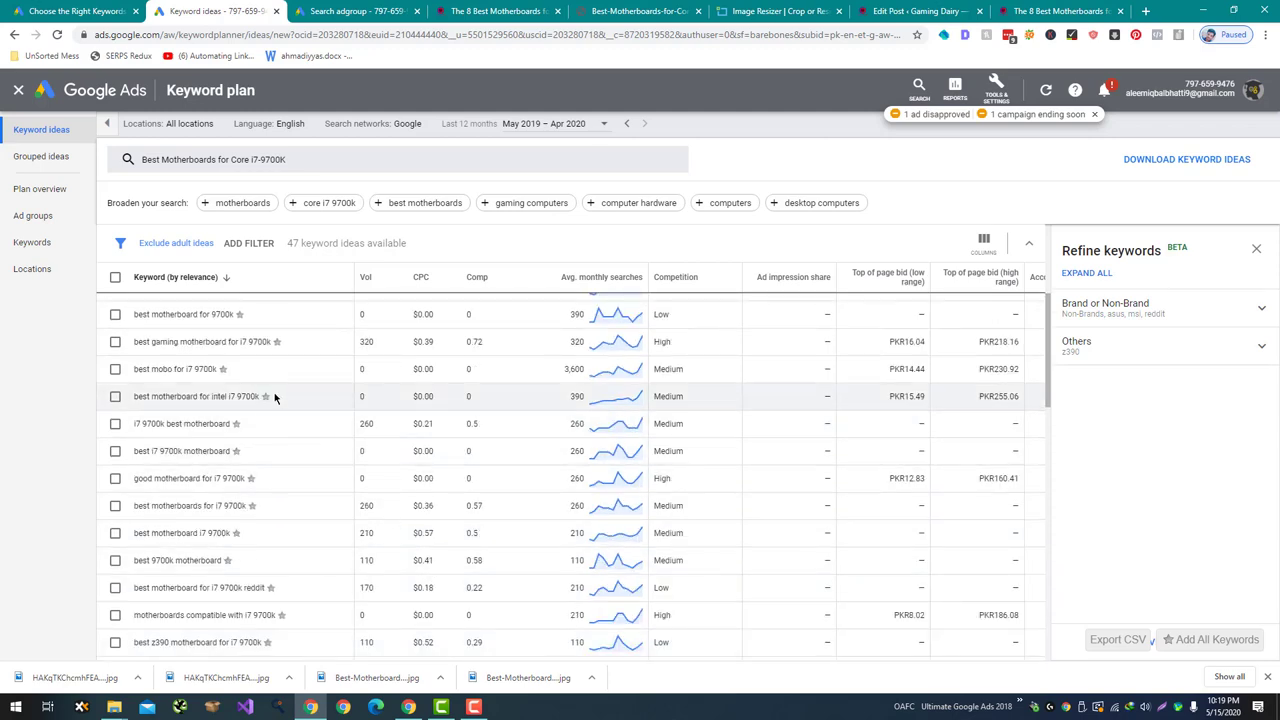
{"action": "left_click_drag", "start_coordinate": [262, 396], "coordinate": [133, 396]}
{"action": "key", "text": "ctrl+c"}
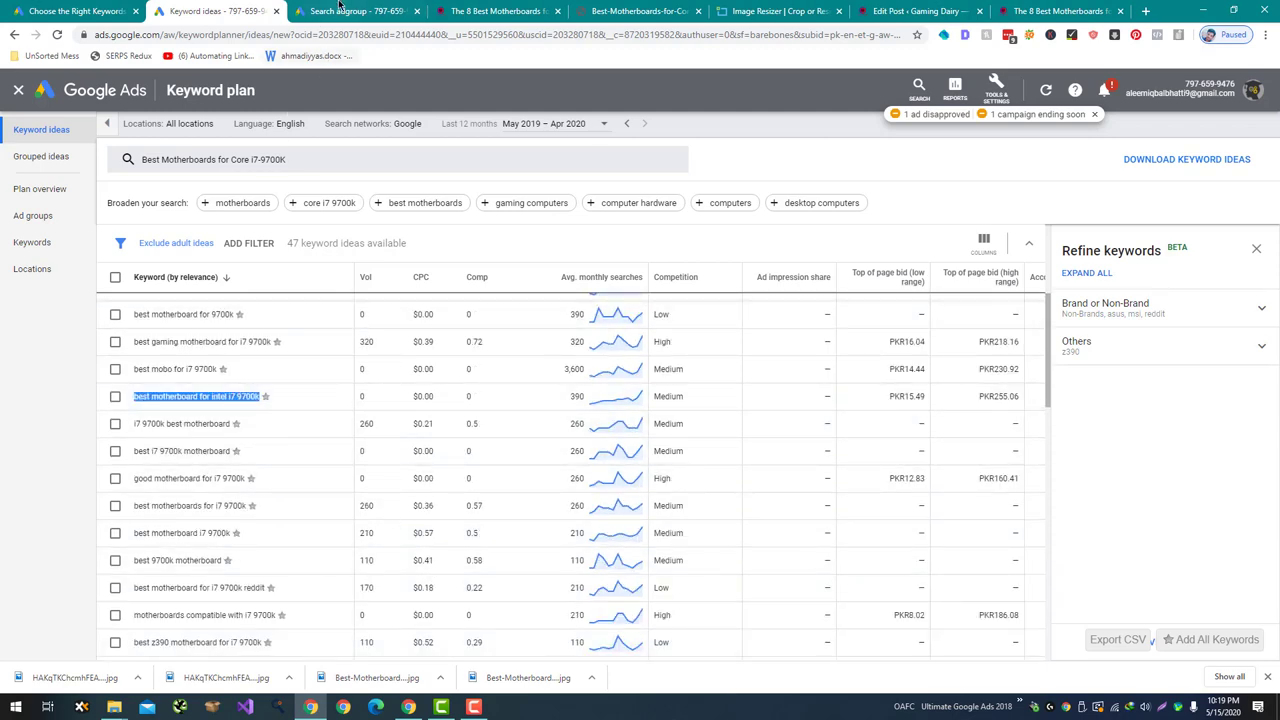
Add the copied keyword to Ad group 1 as the exact-match keyword [best motherboard for intel i7 9700k]
{"action": "left_click", "coordinate": [355, 11]}
{"action": "left_click", "coordinate": [391, 343]}
{"action": "key", "text": "ctrl+v"}
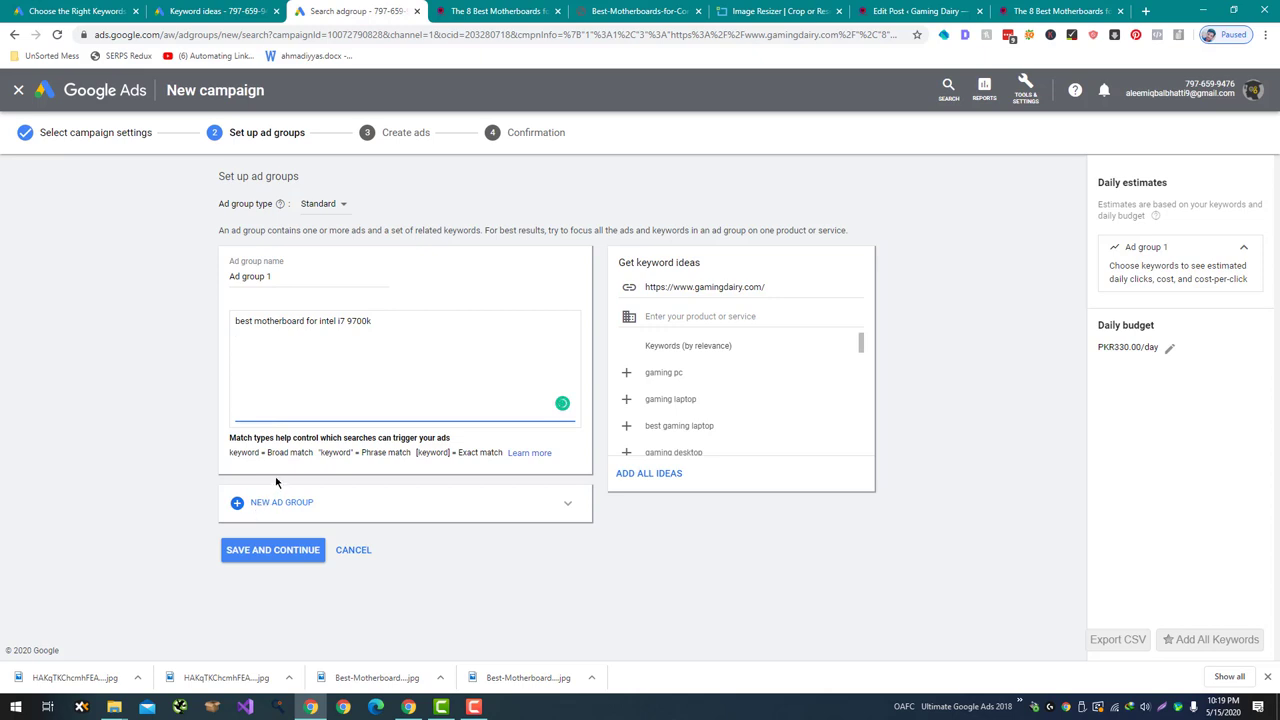
{"action": "left_click", "coordinate": [251, 328]}
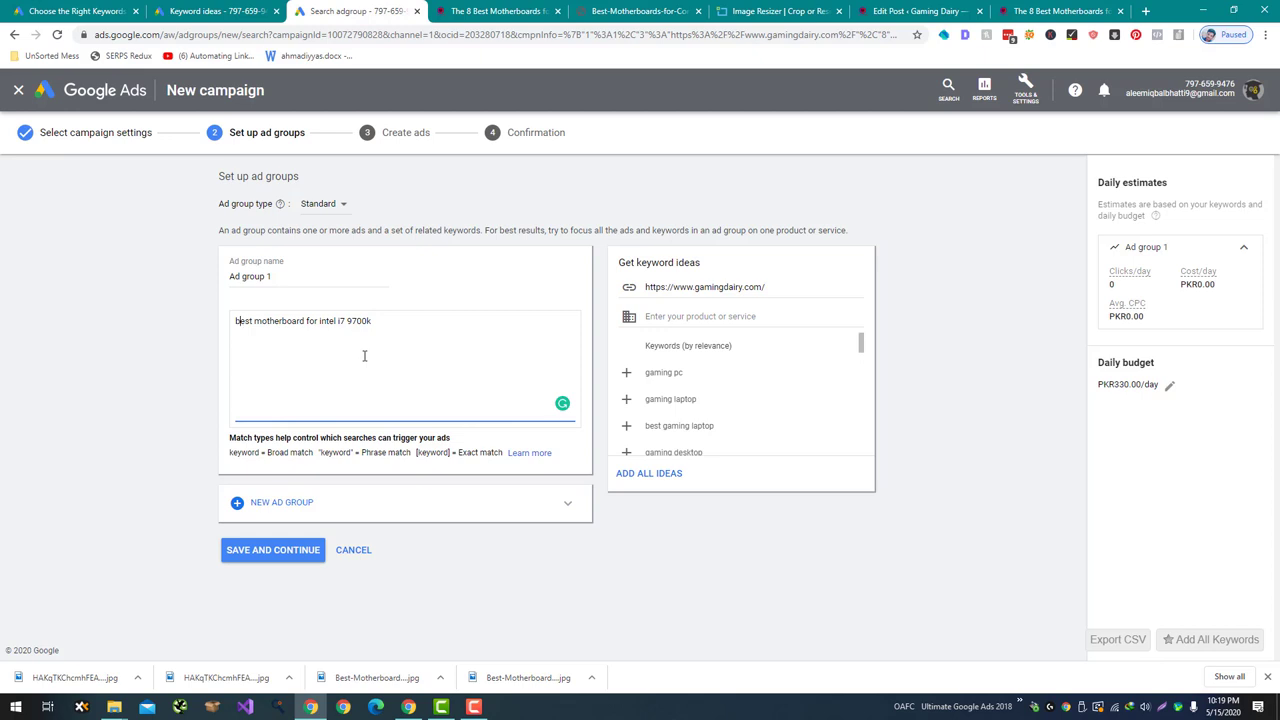
{"action": "type", "text": "["}
{"action": "key", "text": "End"}
{"action": "type", "text": "]"}
{"action": "key", "text": "Return"}
Copy "best gaming motherboard for i7 9700k" from the keyword ideas into Ad group 1 as an exact-match keyword
{"action": "left_click", "coordinate": [215, 11]}
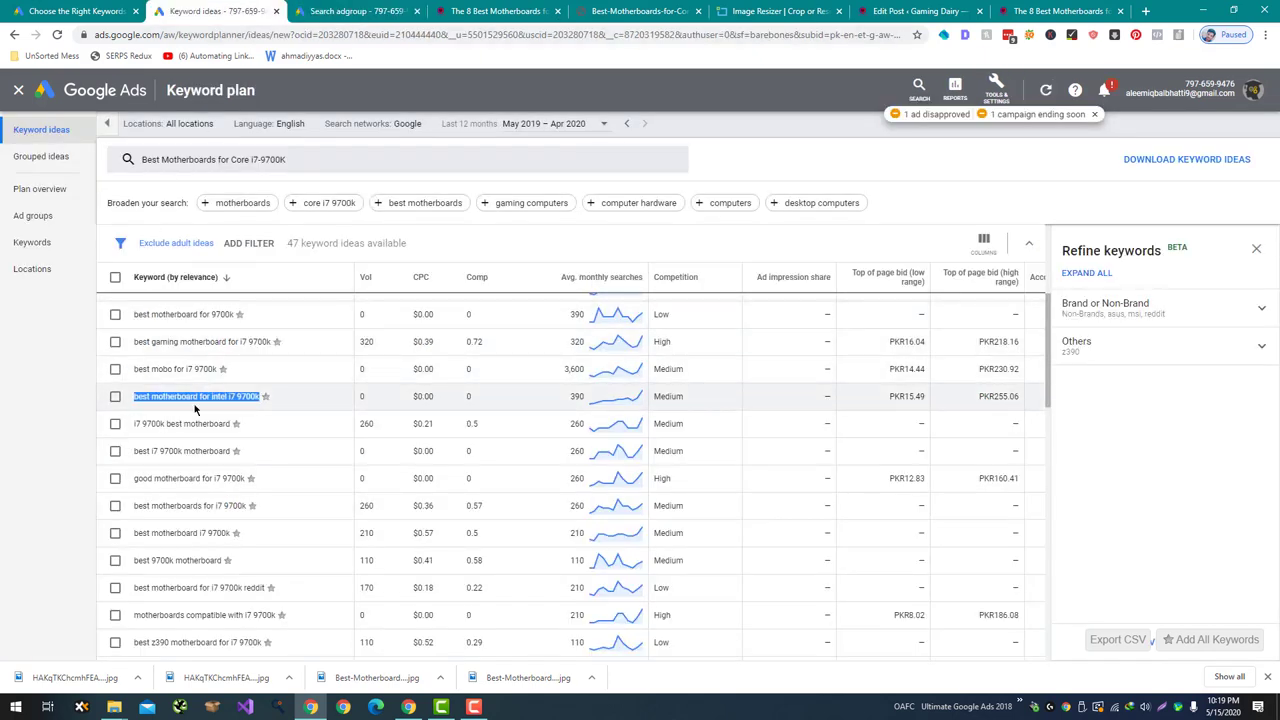
{"action": "triple_click", "coordinate": [199, 343]}
{"action": "left_click", "coordinate": [355, 11]}
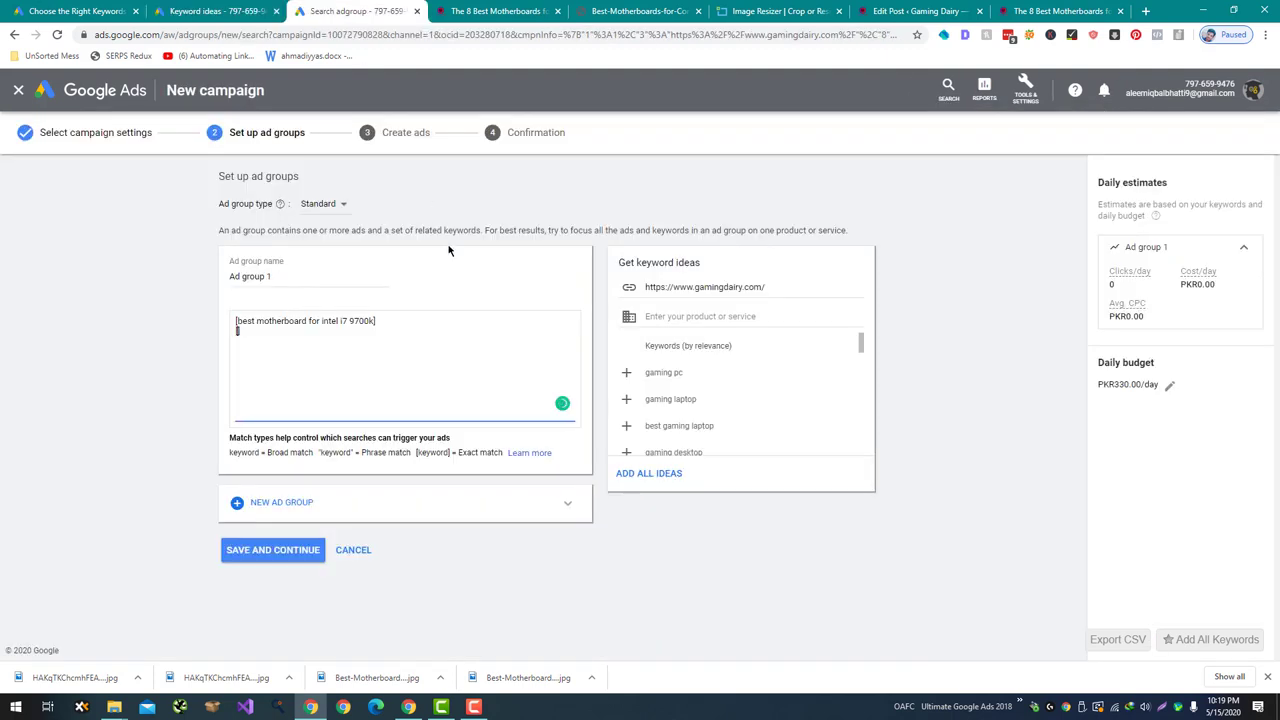
{"action": "key", "text": "ctrl+v"}
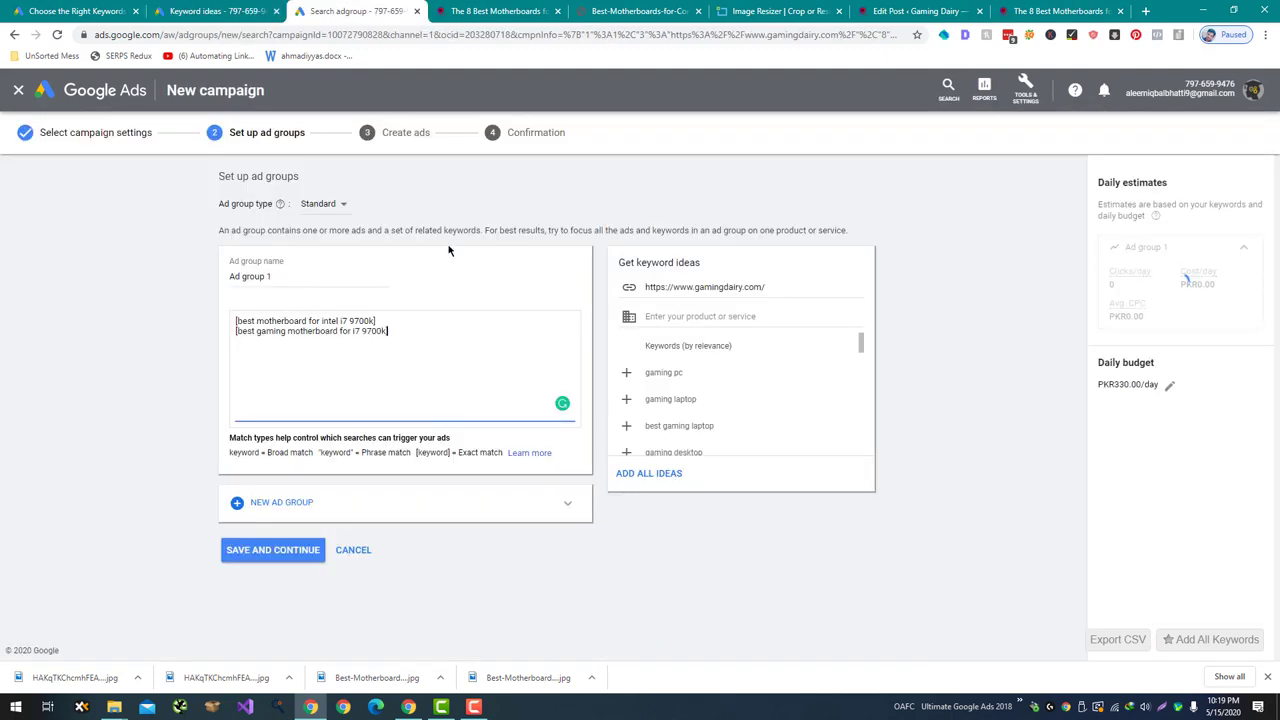
Copy "best mobo for i7 9700k" from the keyword ideas into Ad group 1 as an exact-match keyword
{"action": "left_click", "coordinate": [205, 11]}
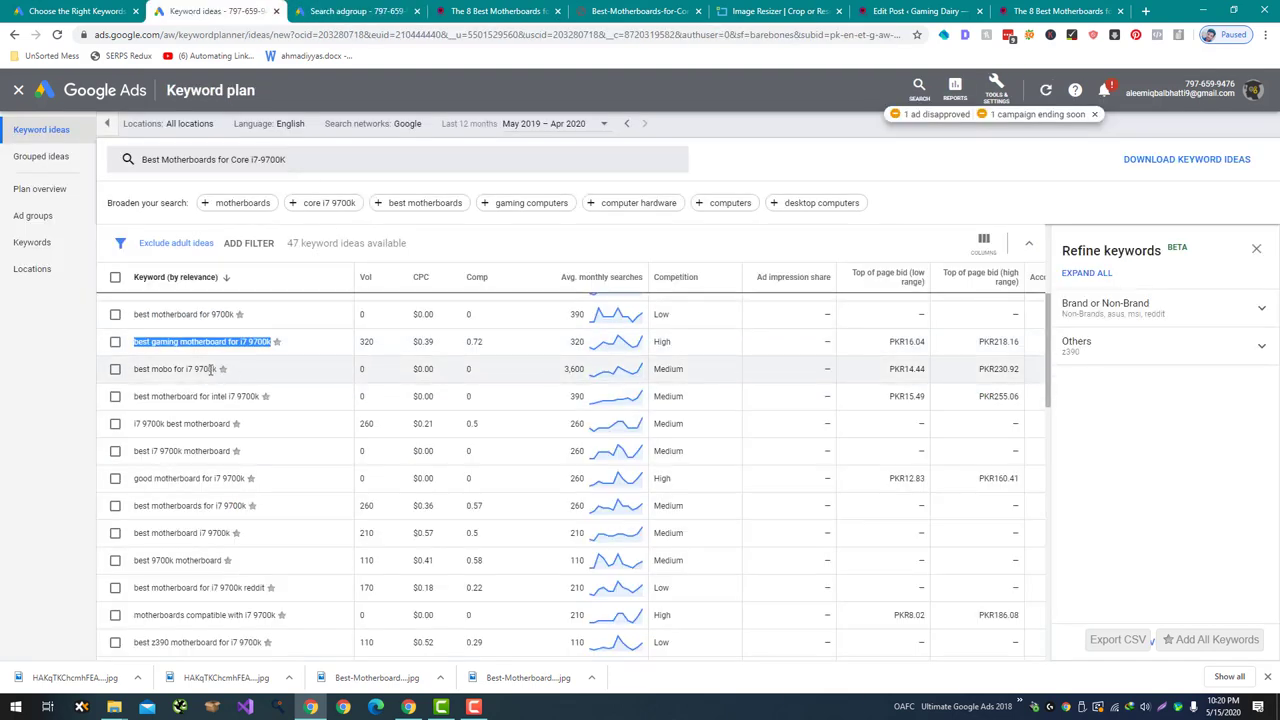
{"action": "left_click_drag", "start_coordinate": [216, 369], "coordinate": [133, 369]}
{"action": "left_click", "coordinate": [360, 11]}
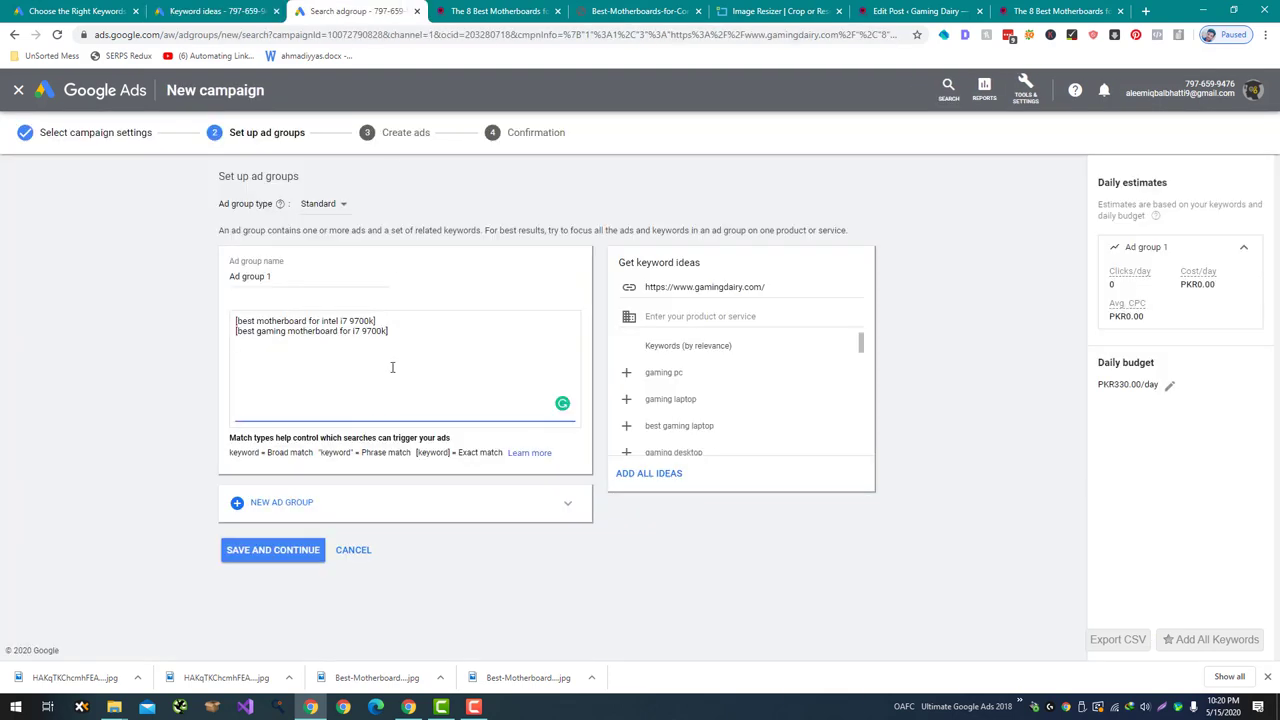
{"action": "type", "text": "["}
{"action": "key", "text": "ctrl+v"}
{"action": "key", "text": "Return"}
{"action": "key", "text": "BackSpace"}
{"action": "key", "text": "BackSpace"}
{"action": "type", "text": "]"}
{"action": "key", "text": "Return"}
Copy "i7 9700k best motherboard" from the keyword ideas into Ad group 1 as an exact-match keyword
{"action": "left_click", "coordinate": [215, 11]}
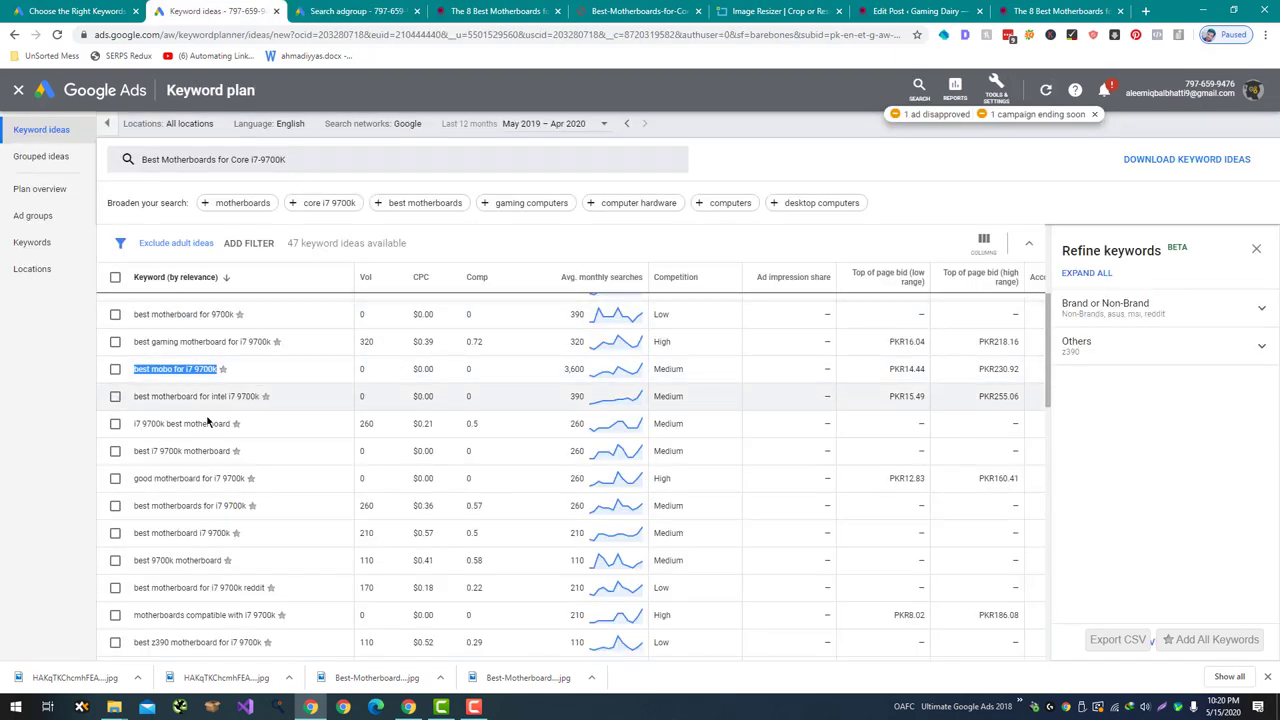
{"action": "left_click_drag", "start_coordinate": [231, 423], "coordinate": [133, 424]}
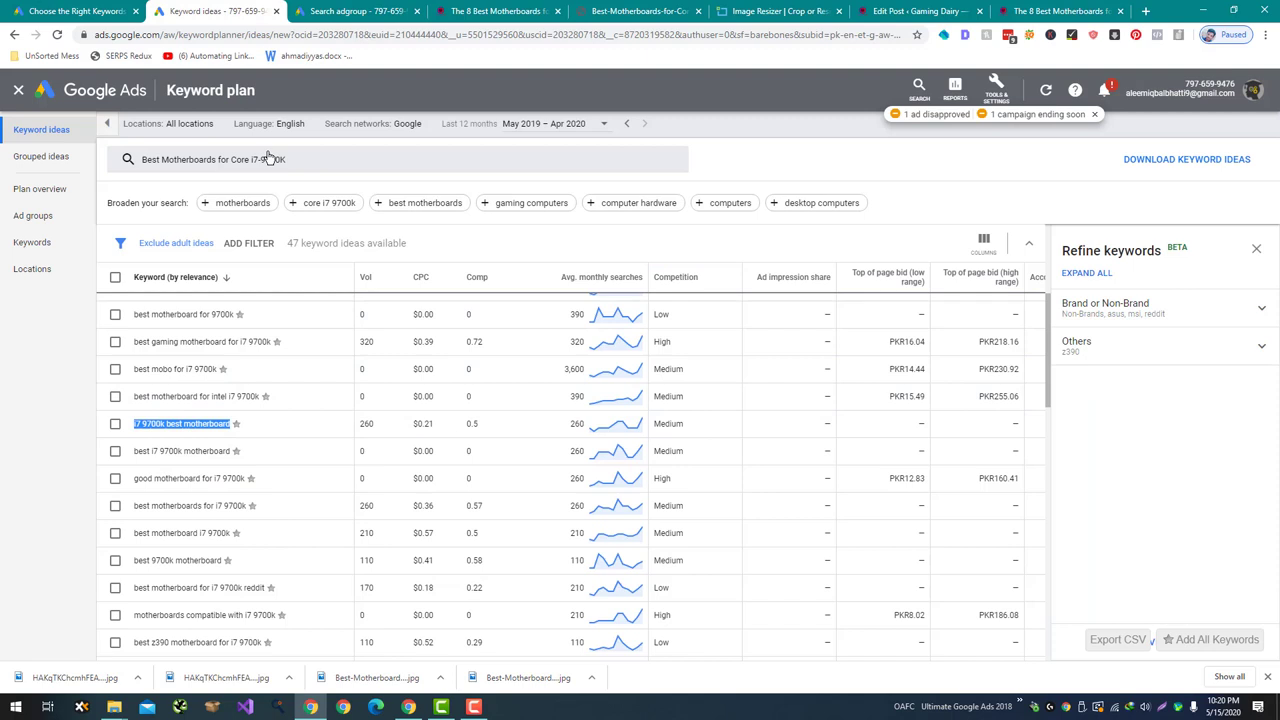
{"action": "left_click", "coordinate": [328, 11]}
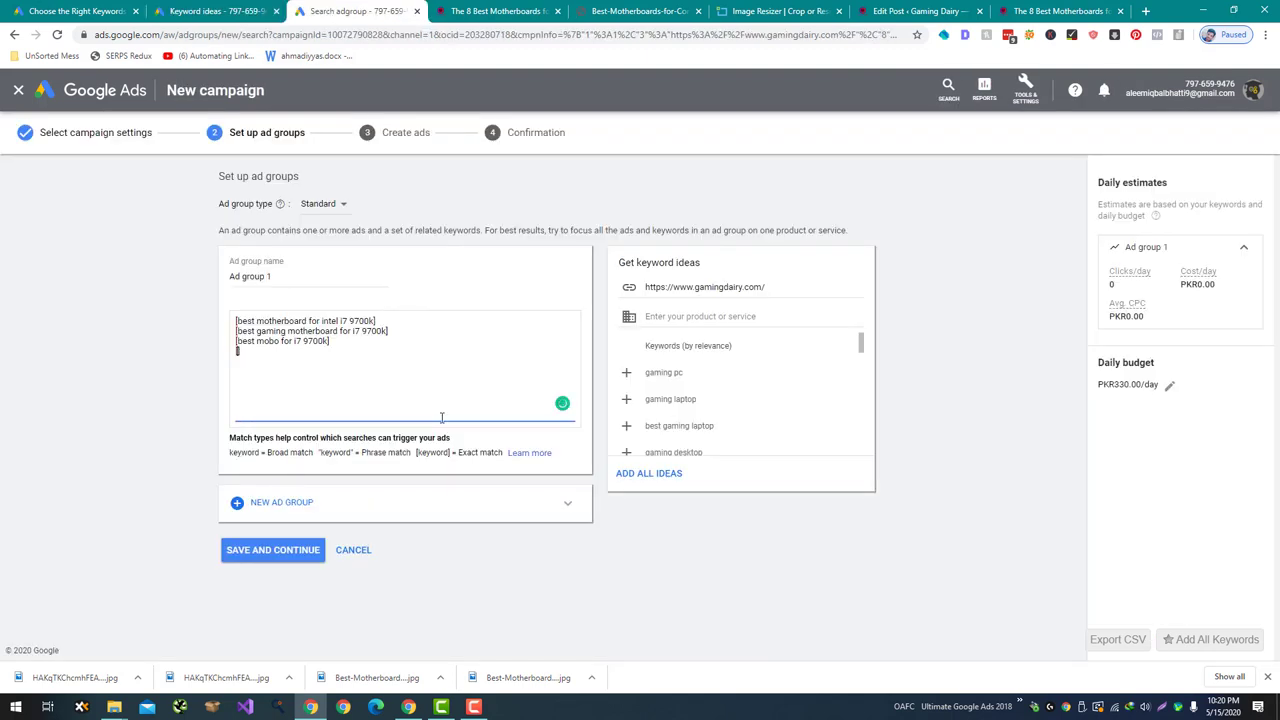
{"action": "key", "text": "ctrl+v"}
Copy "best motherboards for i7 9700k" from the keyword ideas into Ad group 1 as an exact-match keyword
{"action": "key", "text": "ctrl+shift+Tab"}
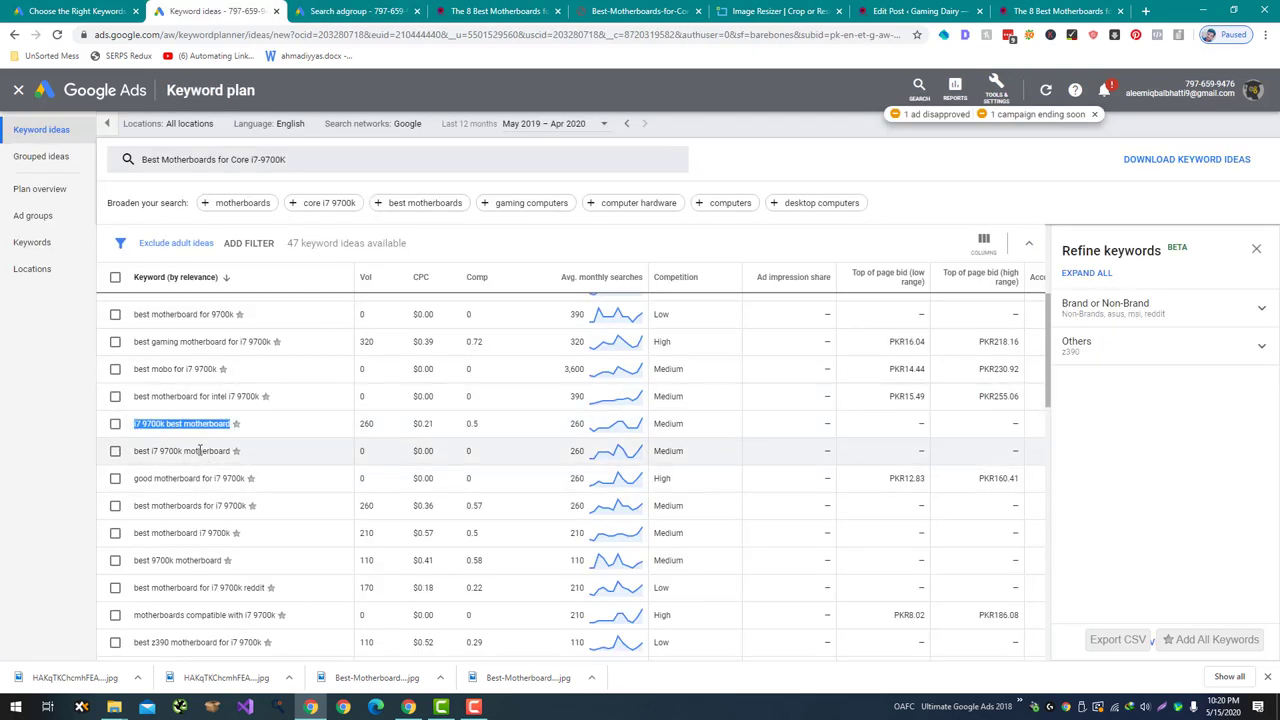
{"action": "triple_click", "coordinate": [225, 505]}
{"action": "key", "text": "ctrl+c"}
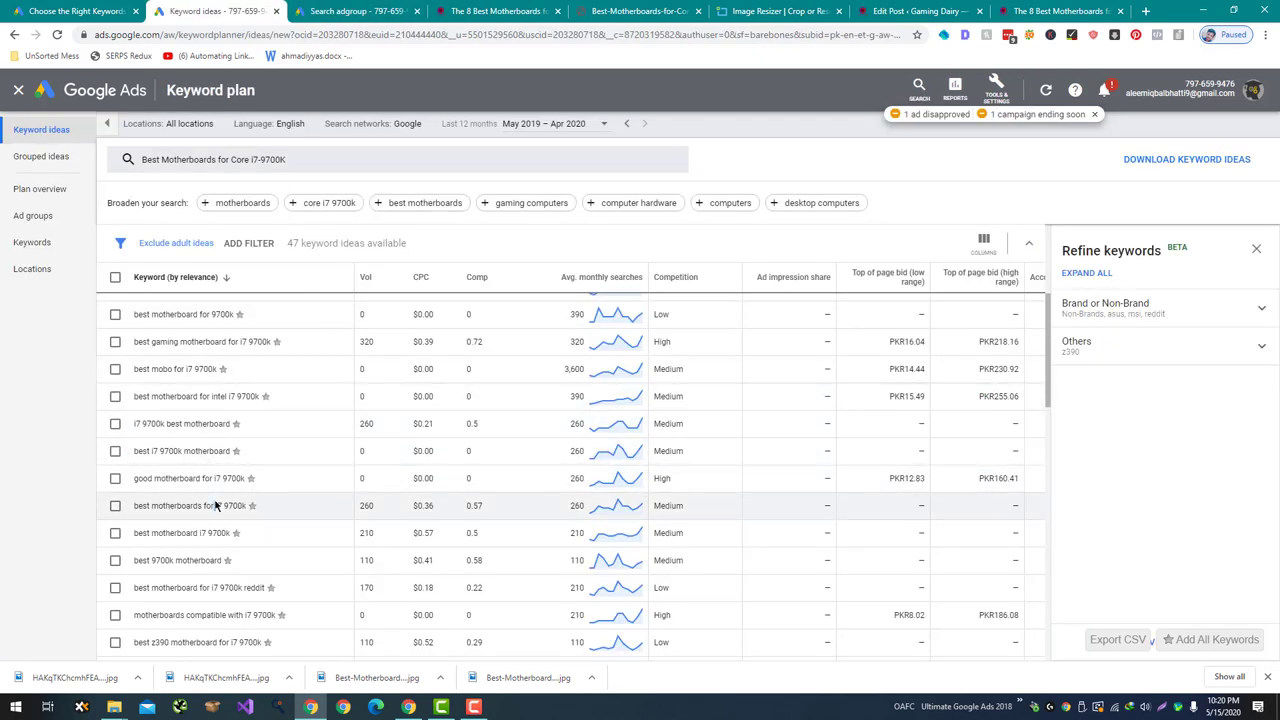
{"action": "left_click", "coordinate": [370, 11]}
{"action": "type", "text": "["}
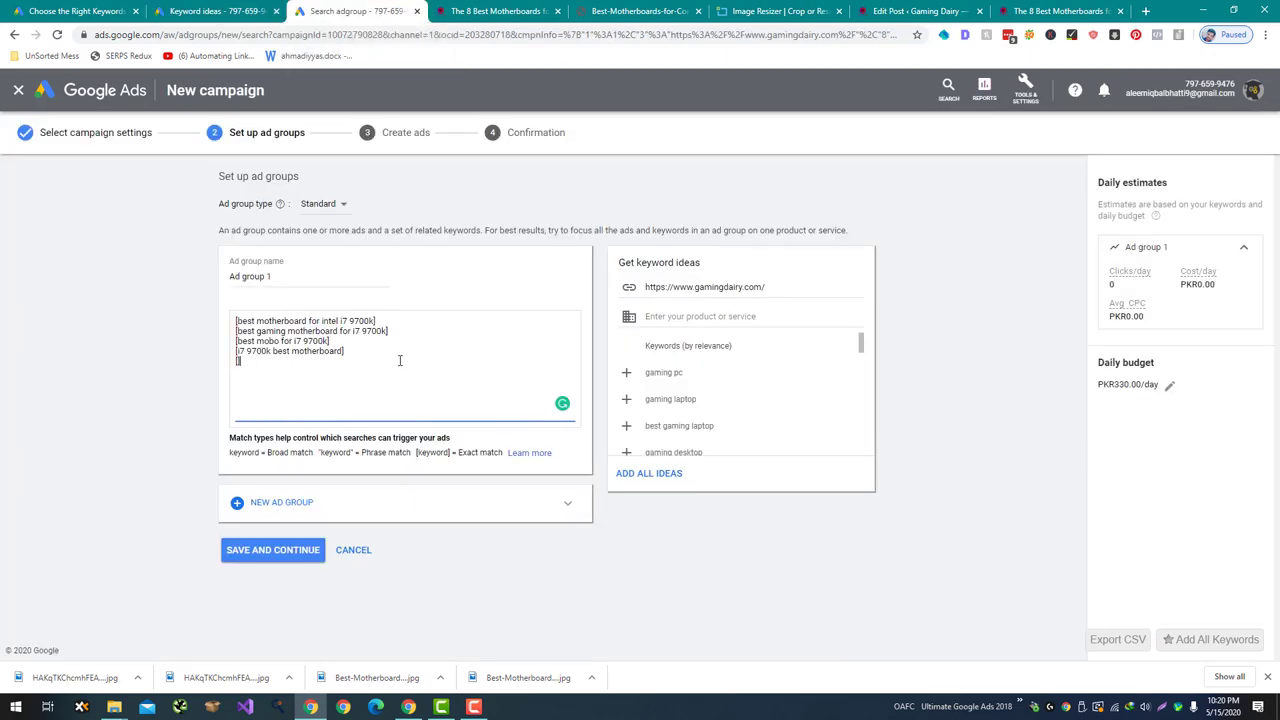
{"action": "key", "text": "ctrl+v"}
Copy "best motherboard i7 9700k" from the keyword ideas into Ad group 1 as an exact-match keyword
{"action": "left_click", "coordinate": [205, 11]}
{"action": "scroll", "coordinate": [200, 425], "scroll_direction": "down", "scroll_amount": 1}
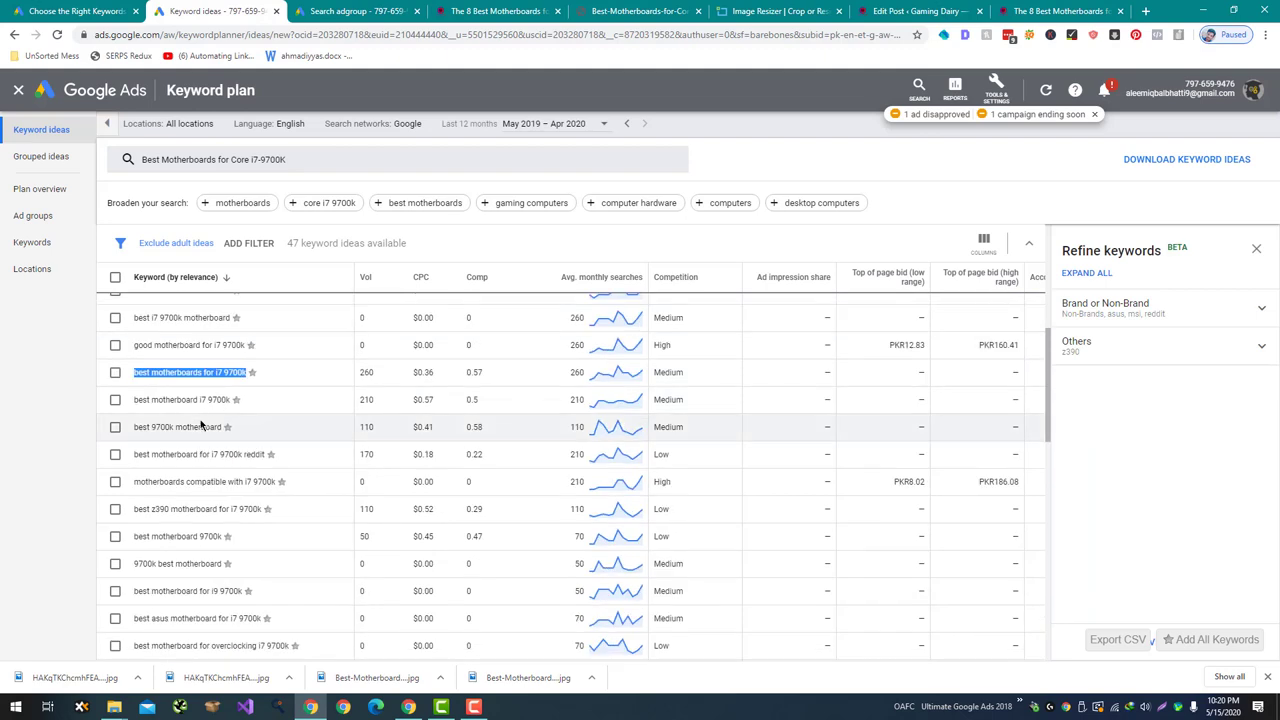
{"action": "triple_click", "coordinate": [175, 399]}
{"action": "key", "text": "ctrl+c"}
{"action": "left_click", "coordinate": [355, 11]}
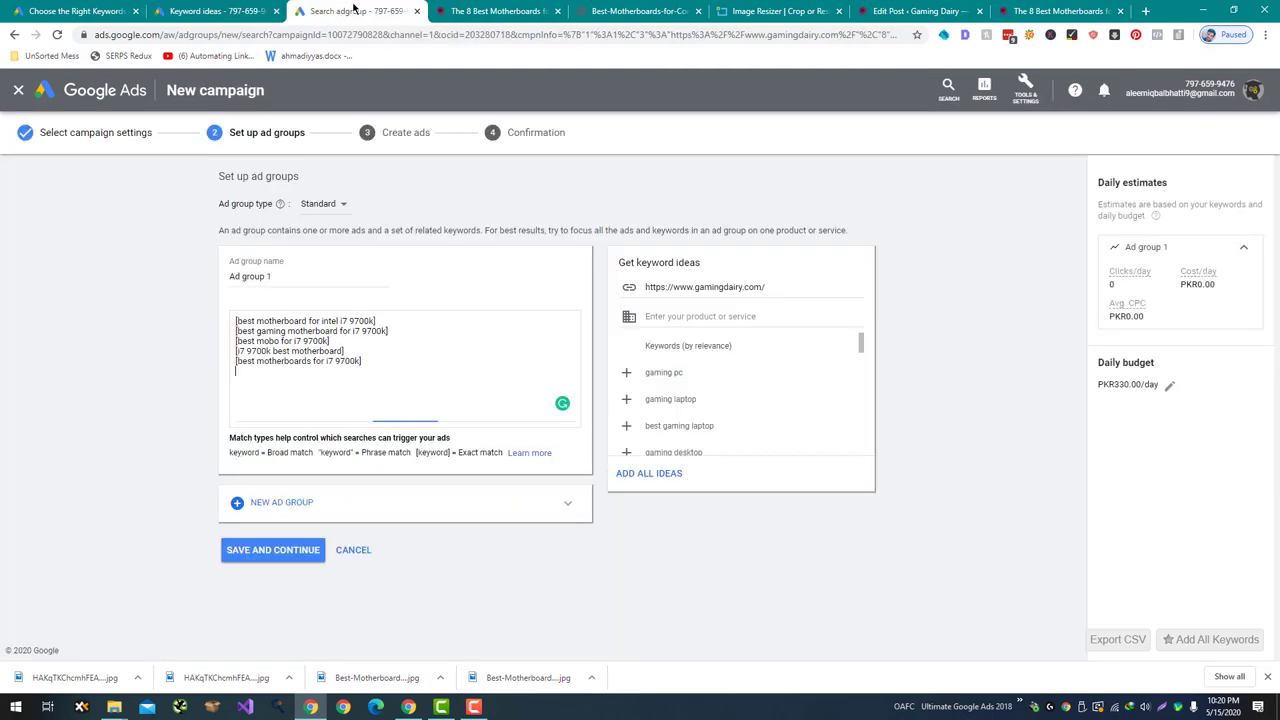
{"action": "type", "text": "["}
{"action": "key", "text": "ctrl+v"}
{"action": "type", "text": "]"}
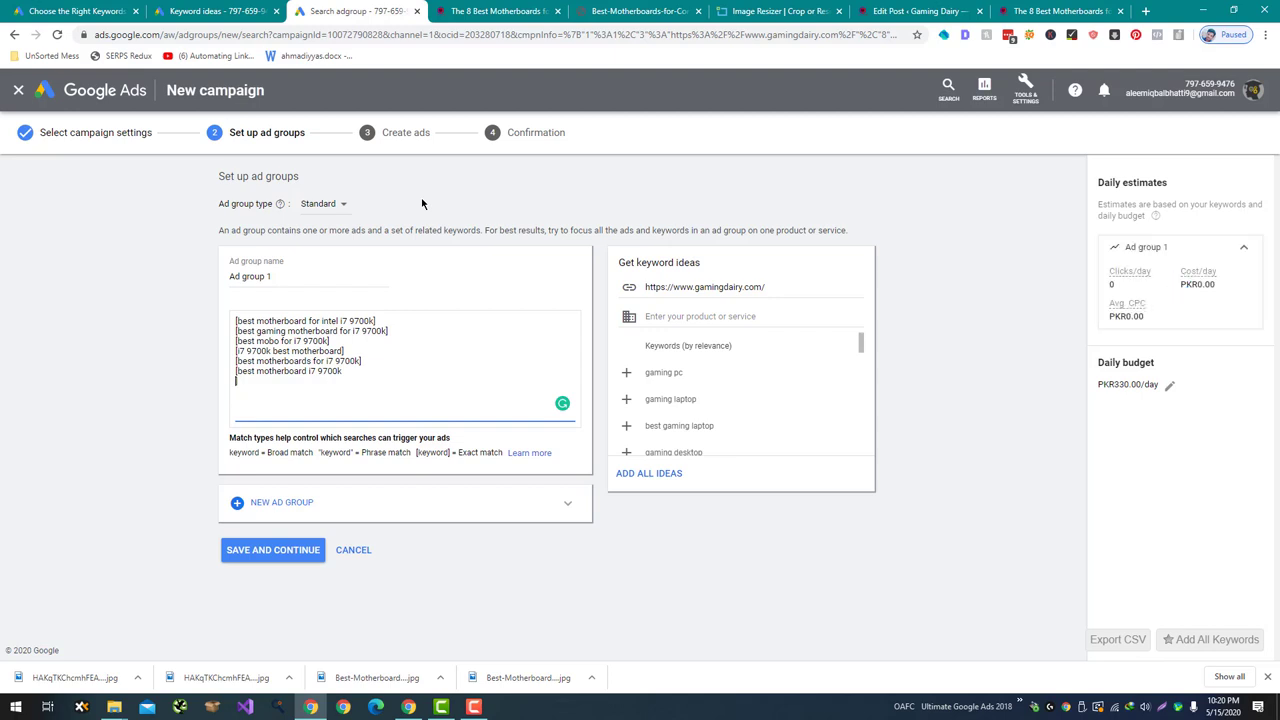
Copy "best 9700k motherboard" from the keyword ideas into Ad group 1 as an exact-match keyword
{"action": "left_click", "coordinate": [215, 11]}
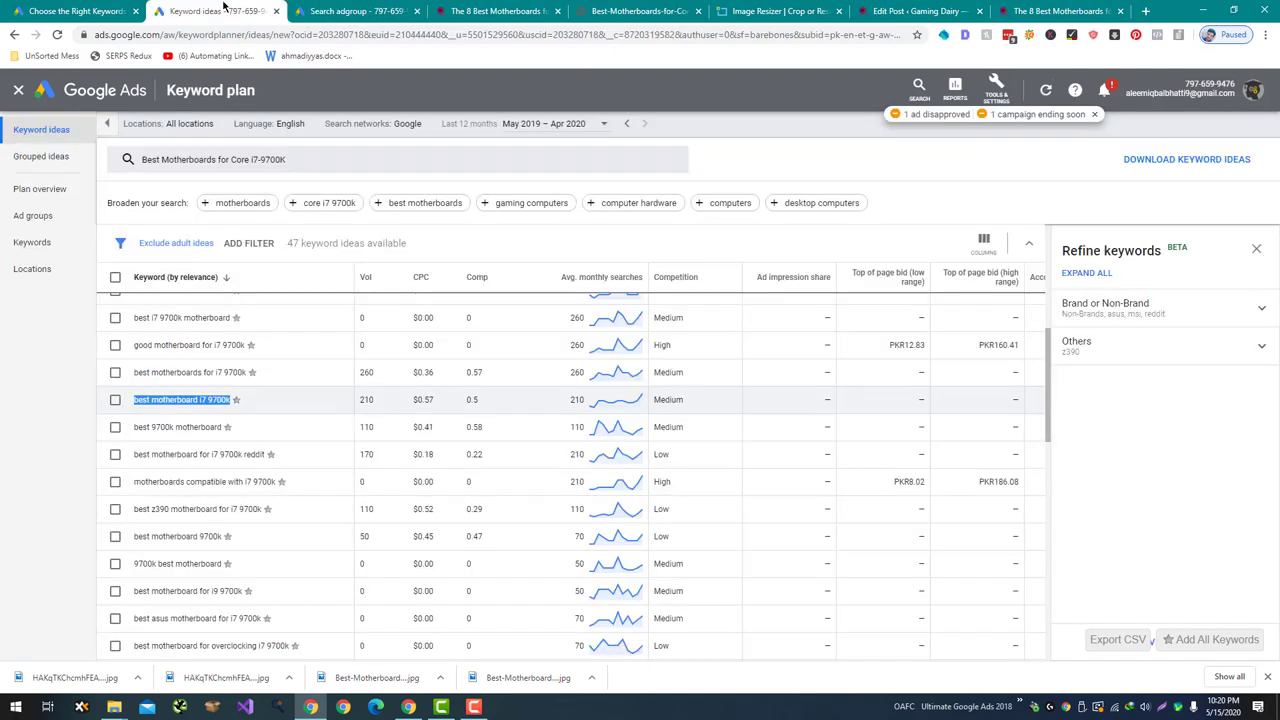
{"action": "triple_click", "coordinate": [178, 426]}
{"action": "key", "text": "ctrl+c"}
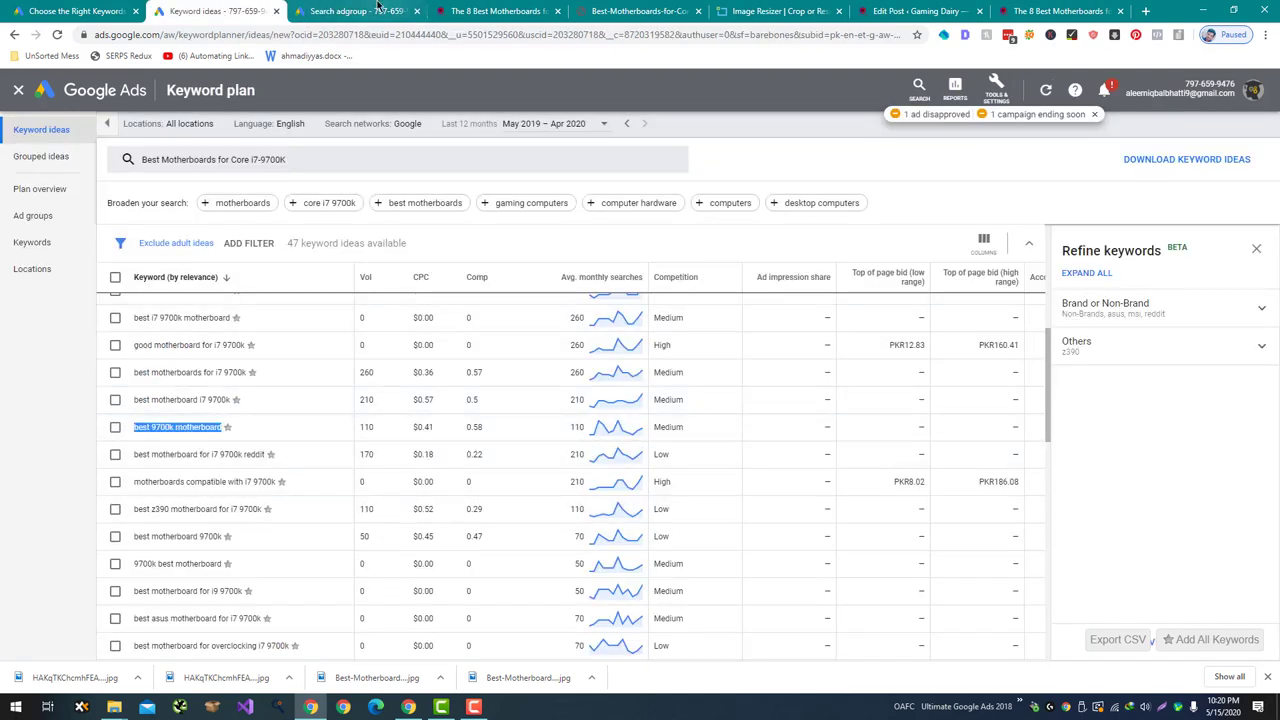
{"action": "left_click", "coordinate": [357, 11]}
{"action": "type", "text": "["}
{"action": "key", "text": "ctrl+v"}
{"action": "type", "text": "]"}
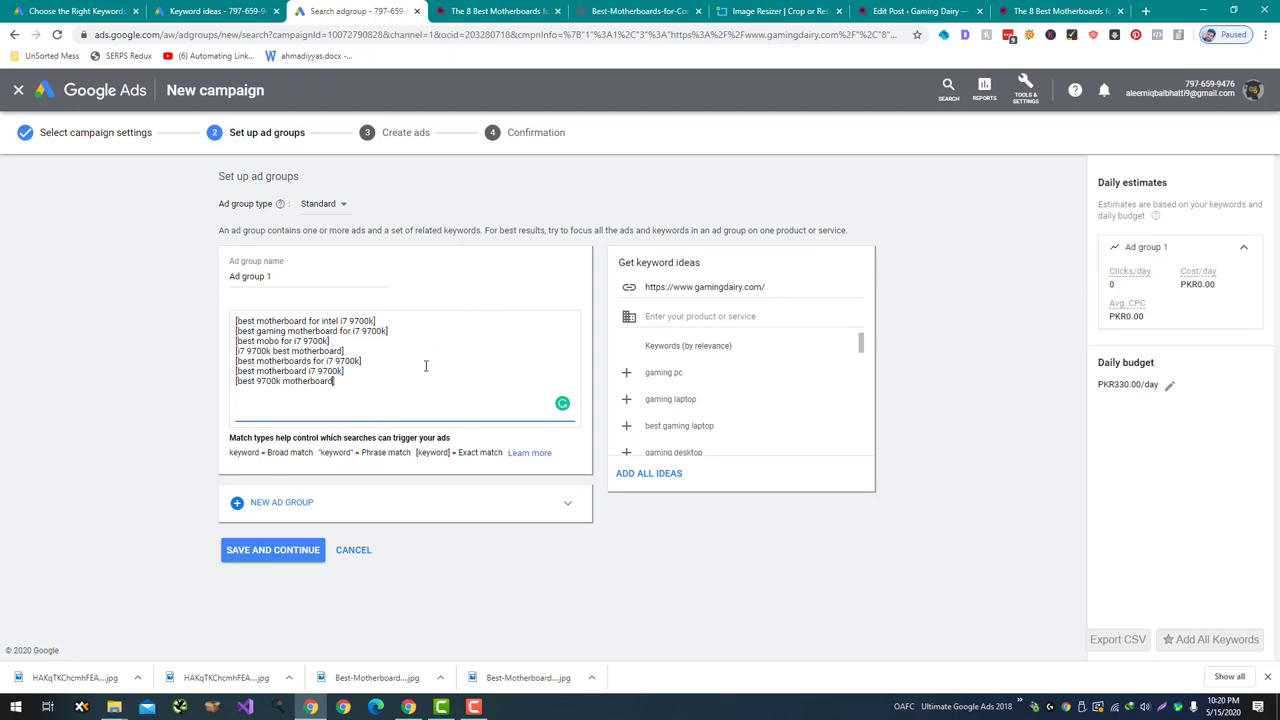
{"action": "key", "text": "Return"}
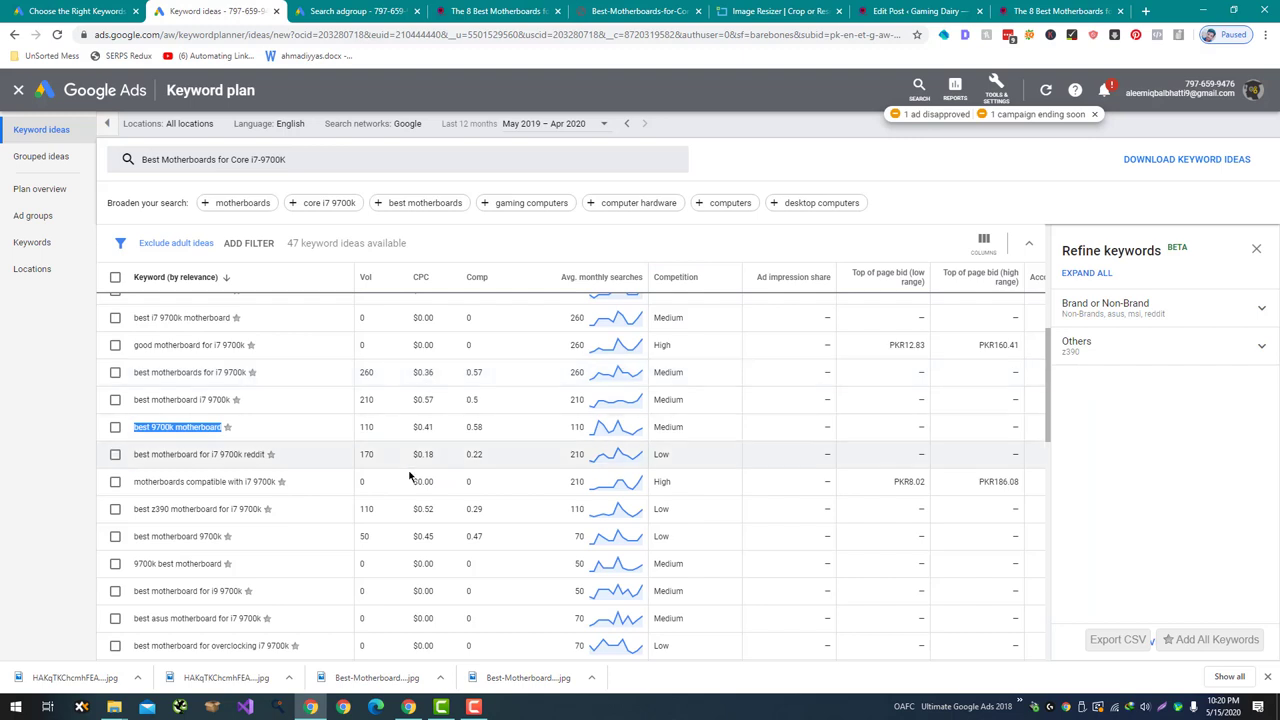
Copy "best motherboard for i7 9700k reddit" from the keyword ideas into Ad group 1 as an exact-match keyword
{"action": "double_click", "coordinate": [250, 454]}
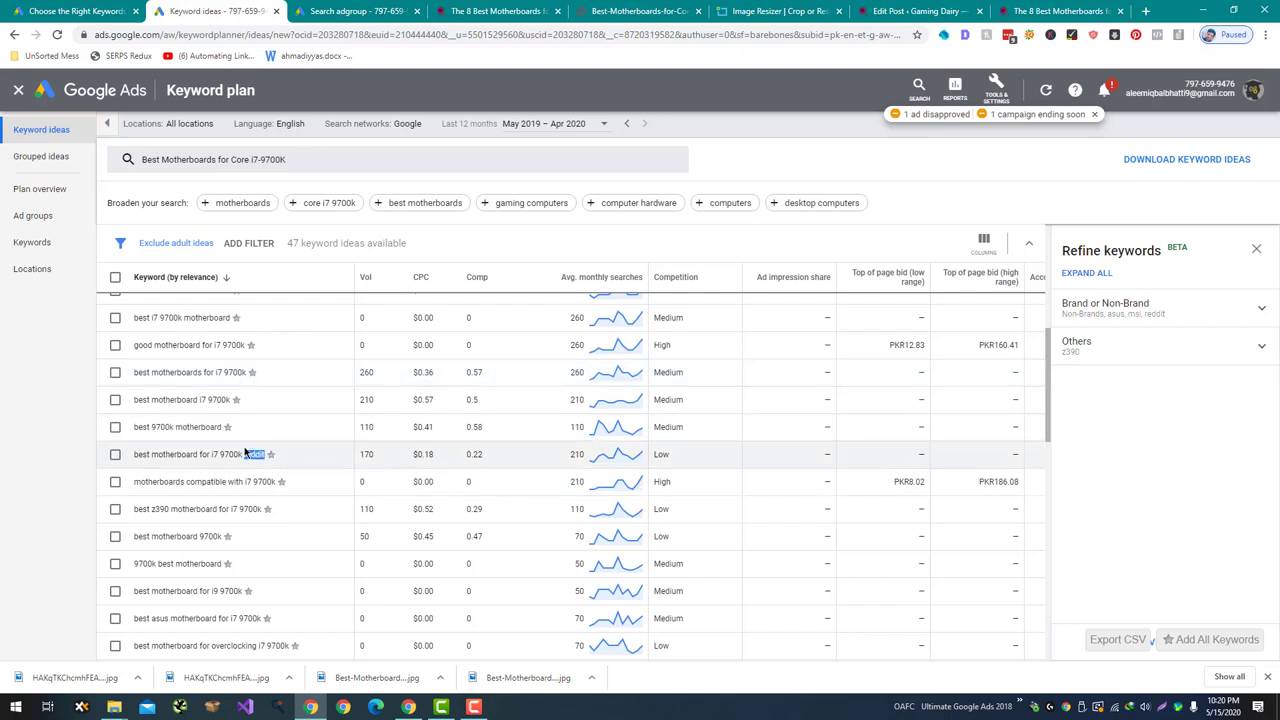
{"action": "triple_click", "coordinate": [240, 457]}
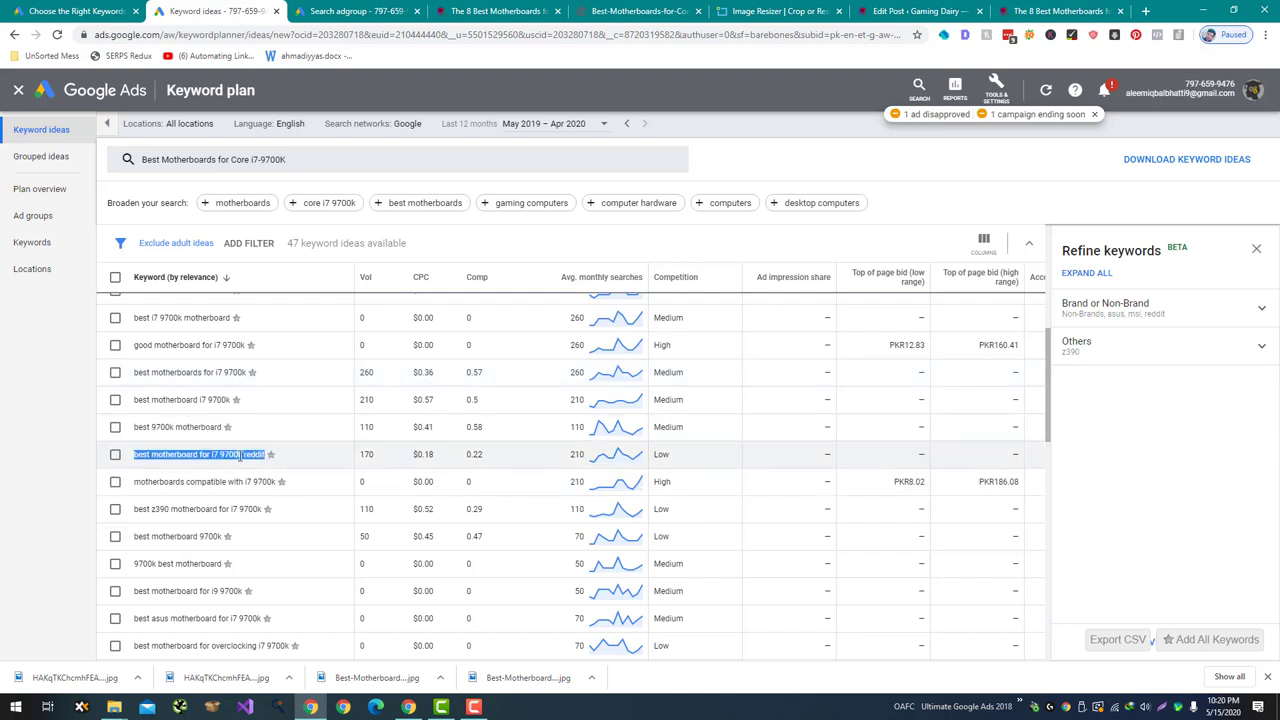
{"action": "left_click", "coordinate": [355, 11]}
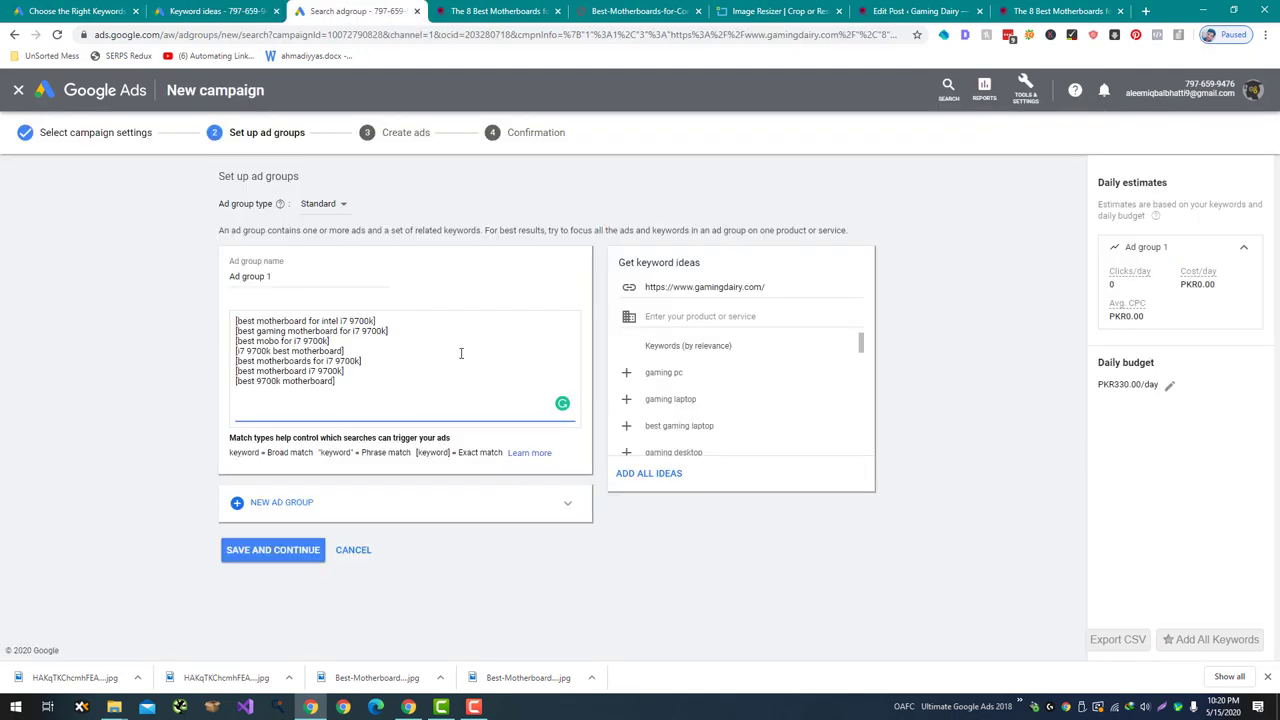
{"action": "type", "text": "[best motherboard for i7 9700k reddit]"}
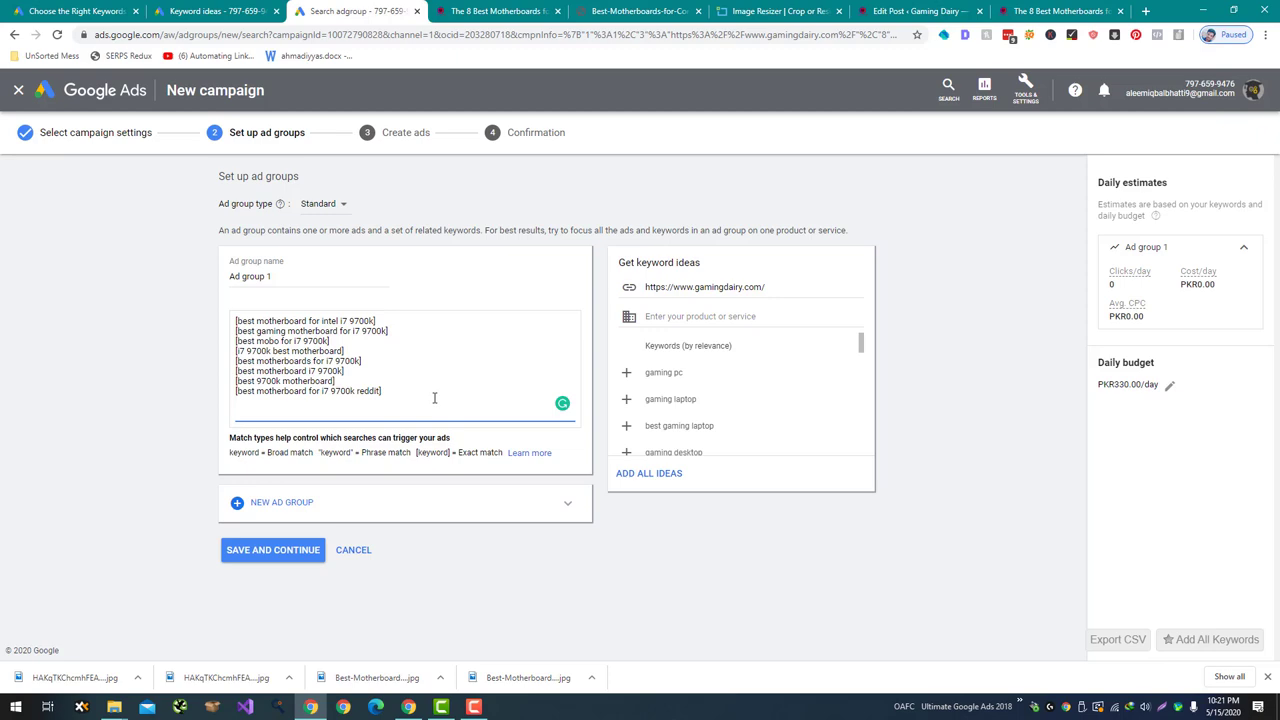
Copy the provided keyword "best motherboards for core i7 9700k" from Keyword Planner into Ad group 1 as a broad-match keyword
{"action": "left_click", "coordinate": [205, 10]}
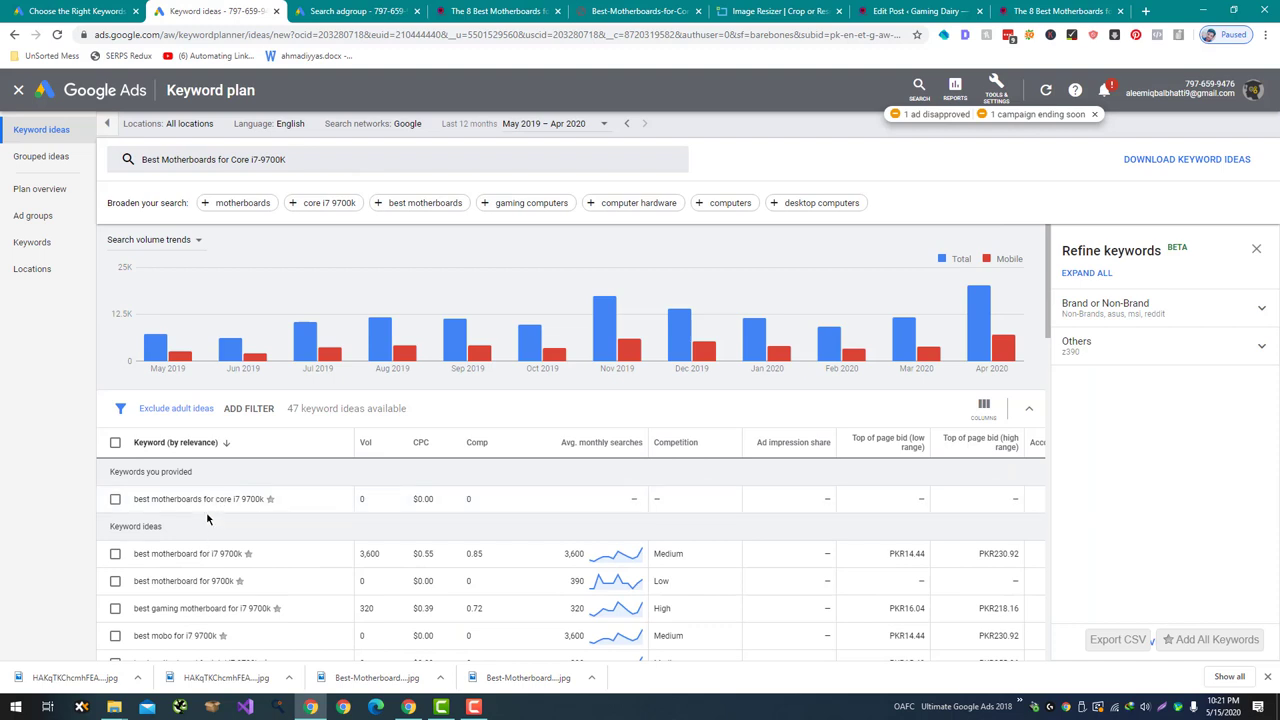
{"action": "triple_click", "coordinate": [188, 499]}
{"action": "key", "text": "ctrl+c"}
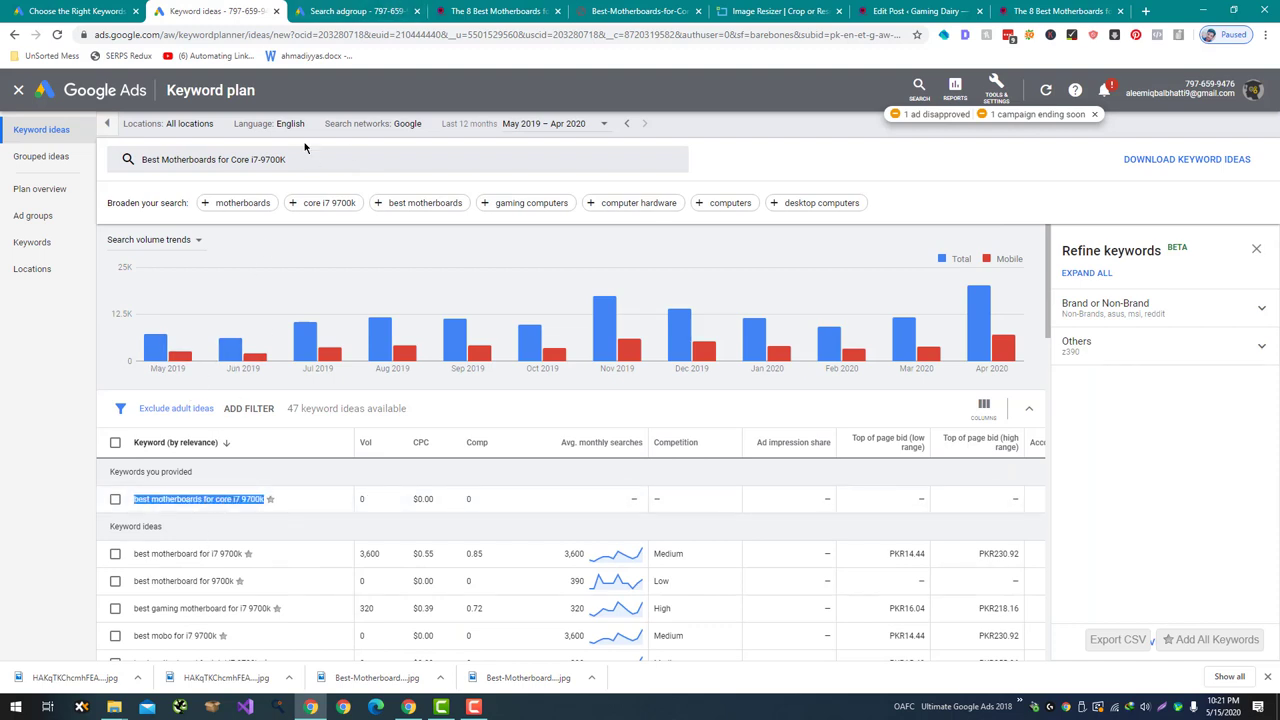
{"action": "left_click", "coordinate": [355, 11]}
{"action": "key", "text": "ctrl+v"}
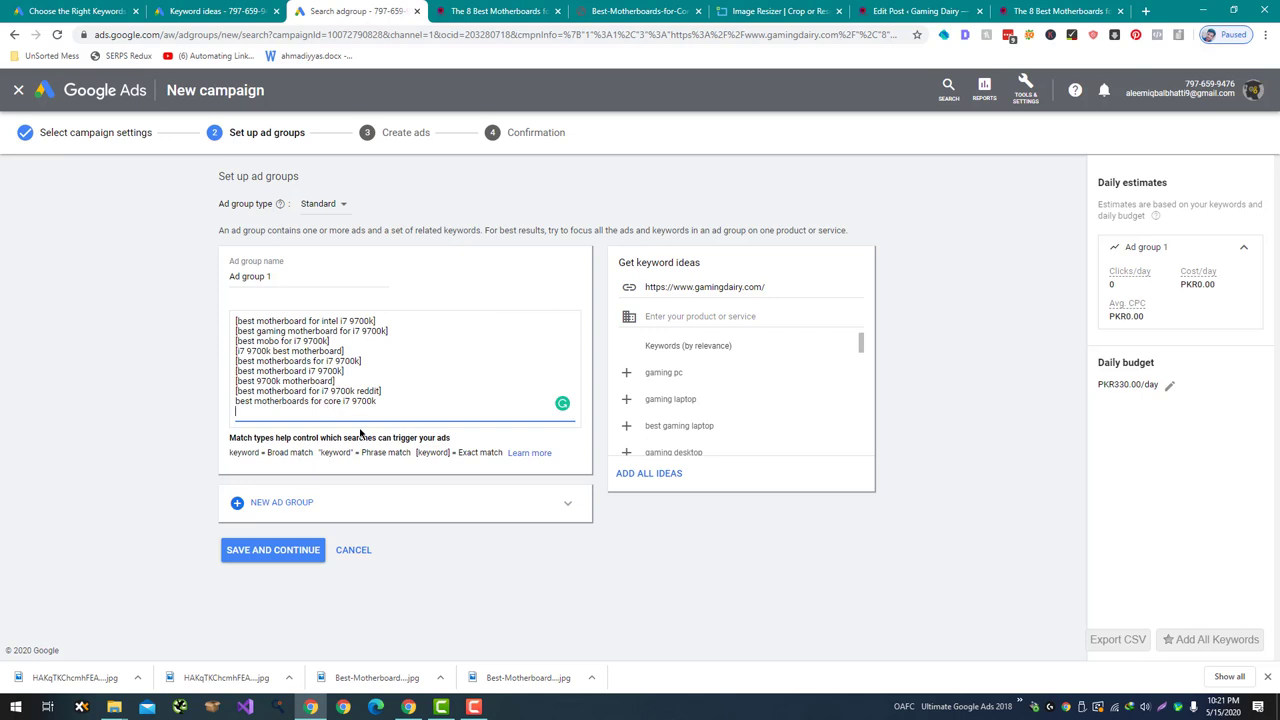
Open skillsacademy.pk in a new browser tab and look through its free course listings
{"action": "key", "text": "ctrl+t"}
{"action": "type", "text": "skillsacademy.pk"}
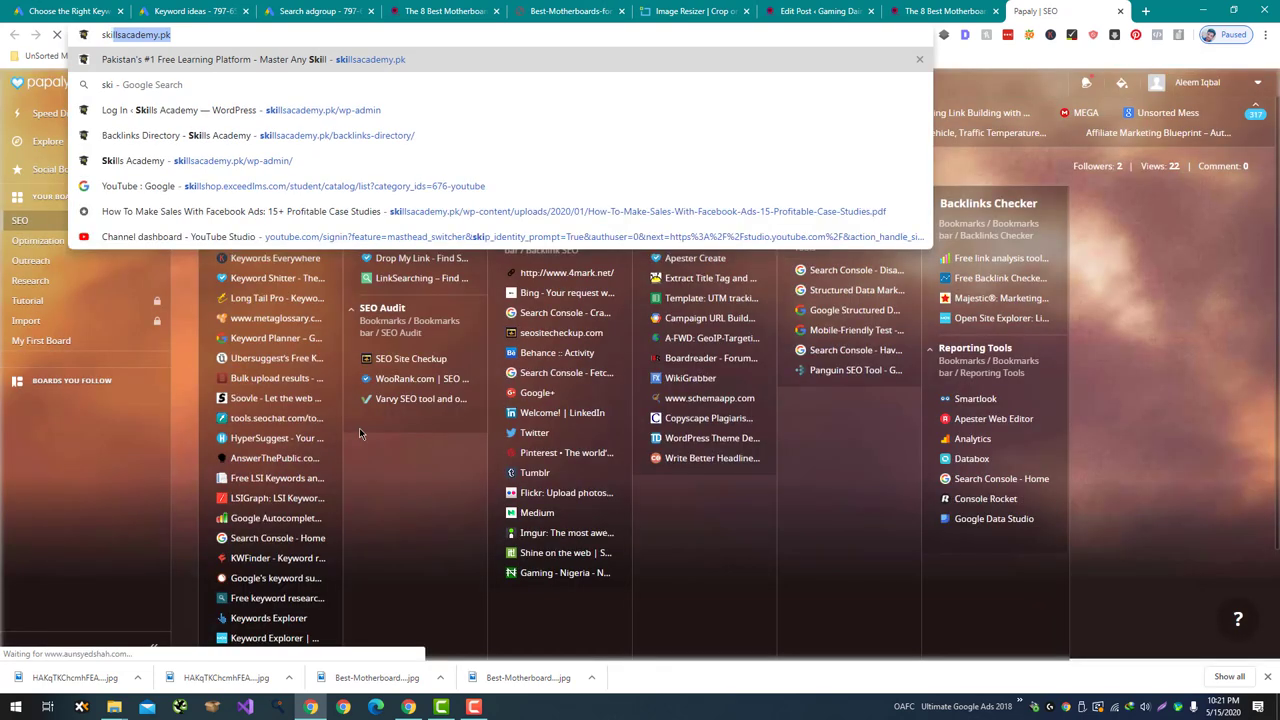
{"action": "key", "text": "Return"}
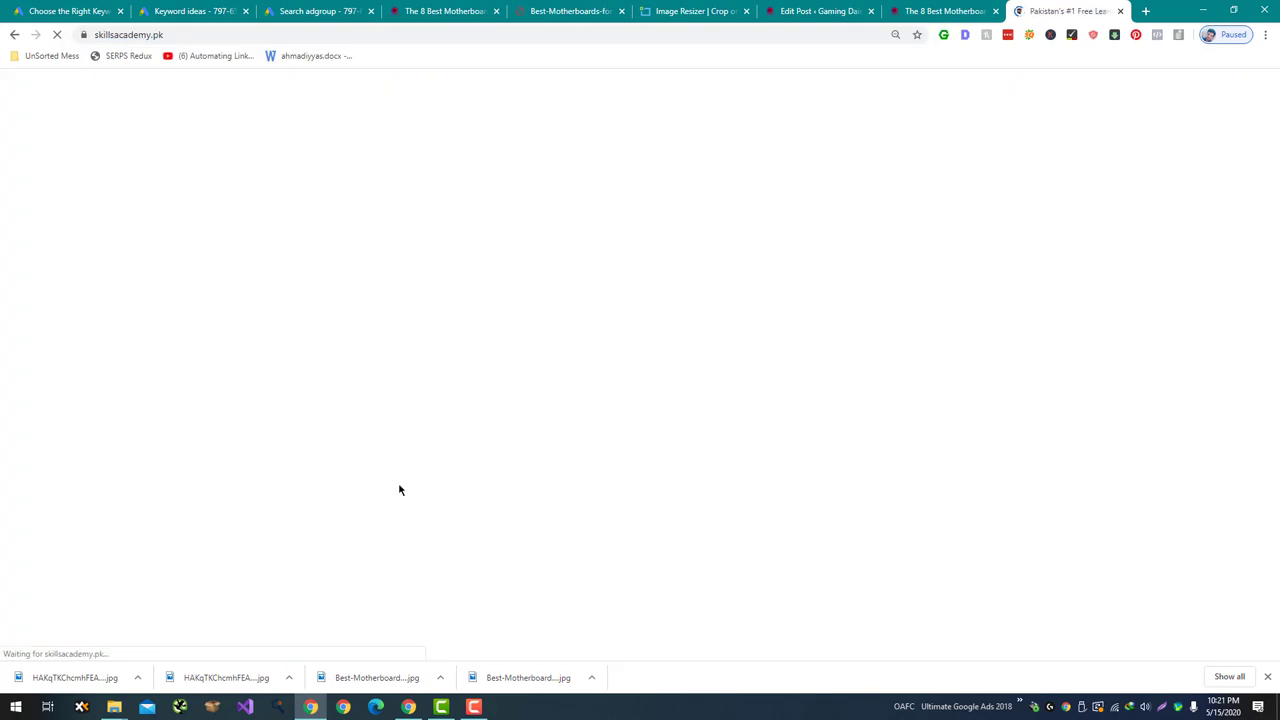
{"action": "scroll", "coordinate": [432, 362], "scroll_direction": "down", "scroll_amount": 10}
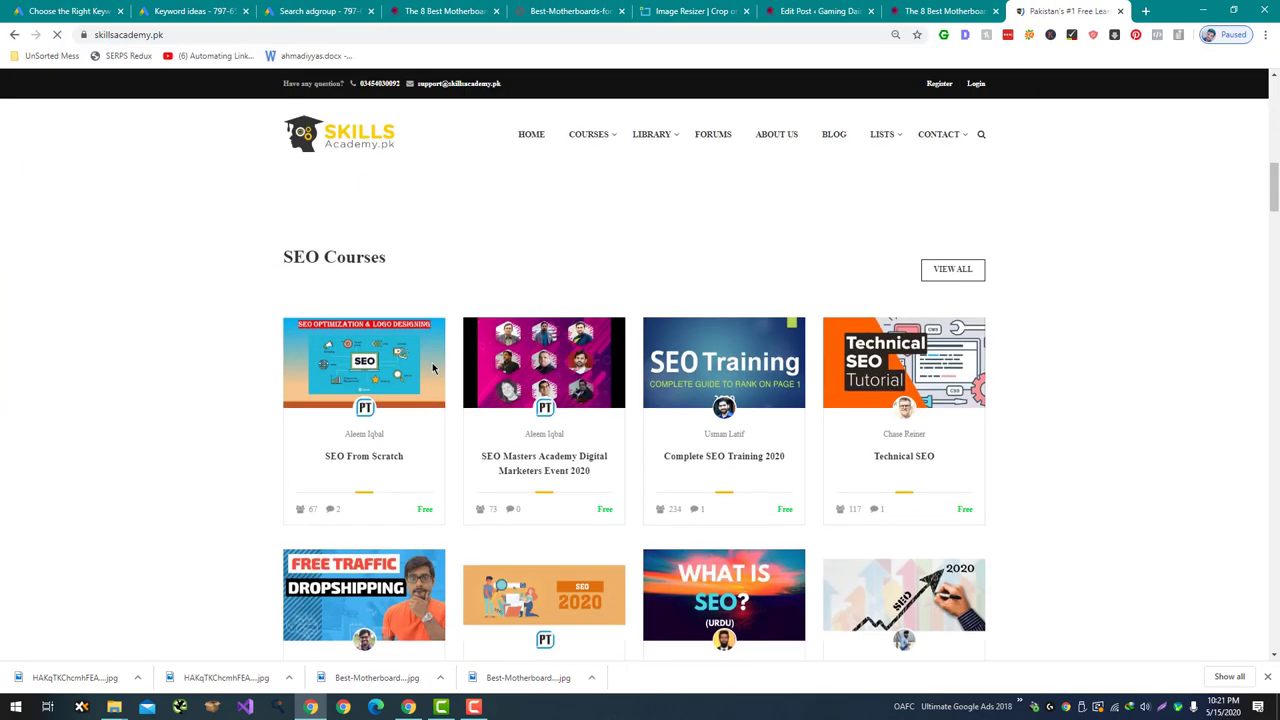
{"action": "scroll", "coordinate": [397, 431], "scroll_direction": "down", "scroll_amount": 6}
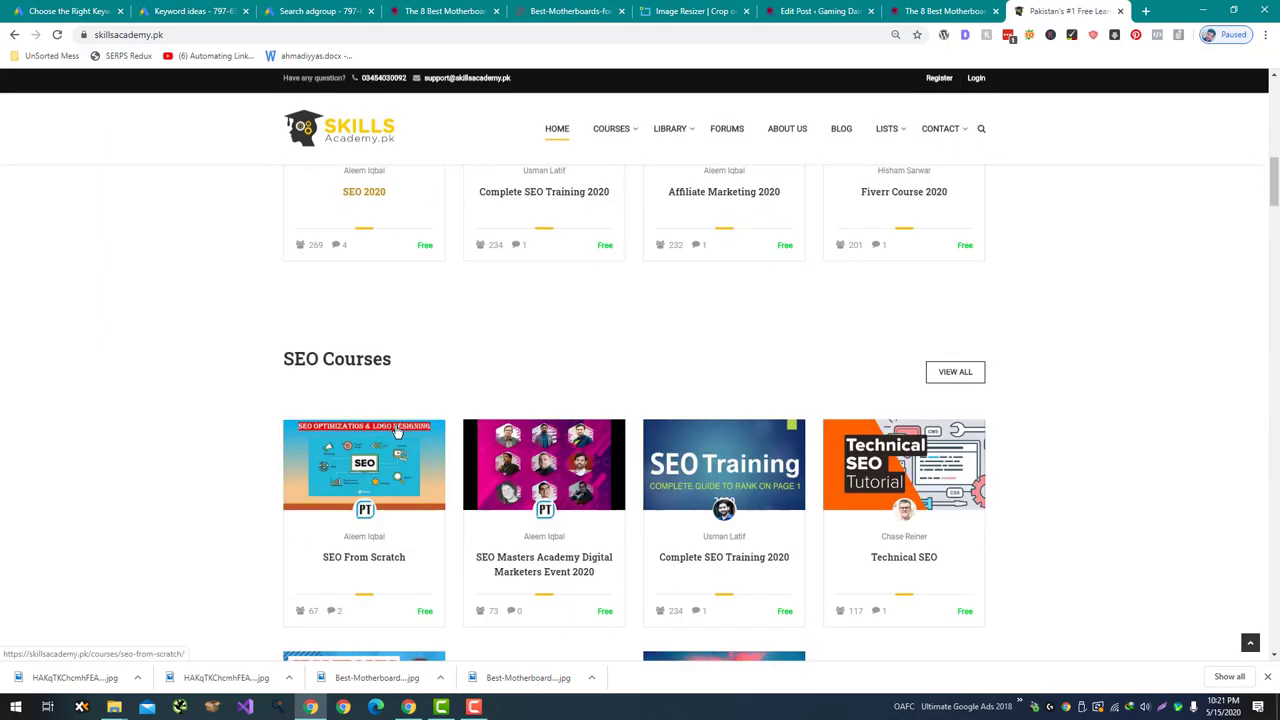
{"action": "scroll", "coordinate": [396, 431], "scroll_direction": "down", "scroll_amount": 15}
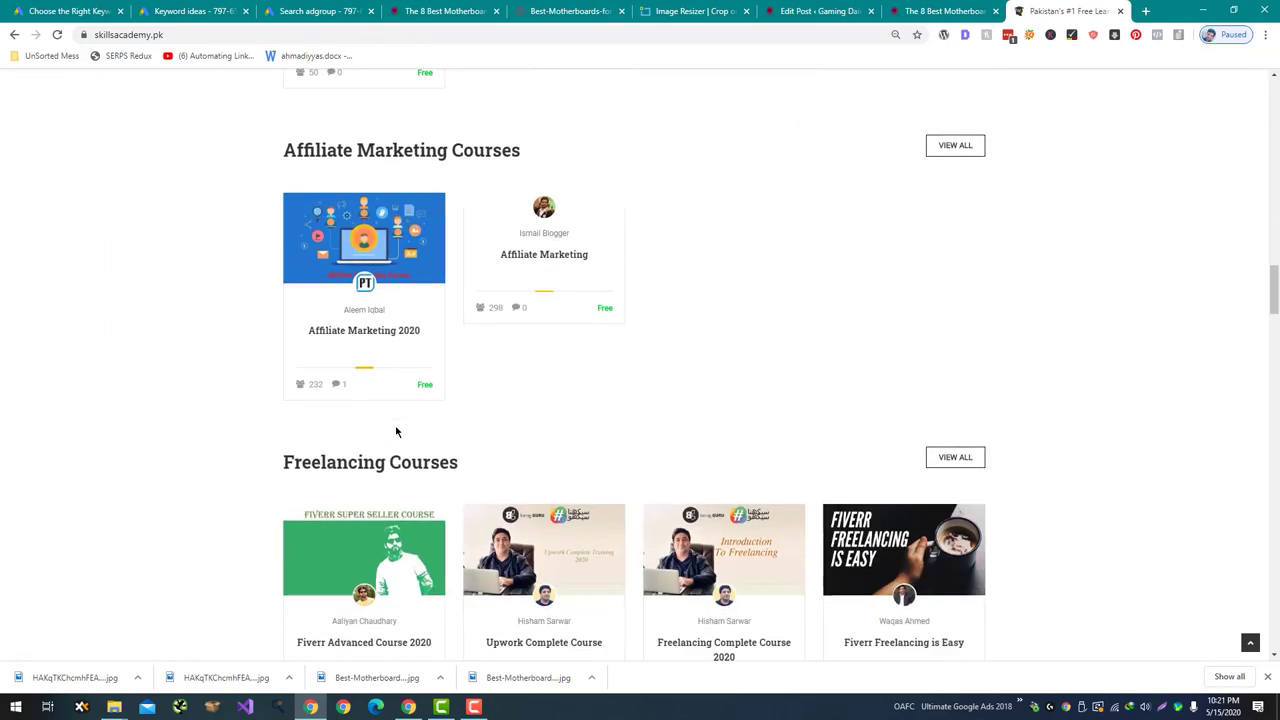
{"action": "scroll", "coordinate": [396, 431], "scroll_direction": "up", "scroll_amount": 10}
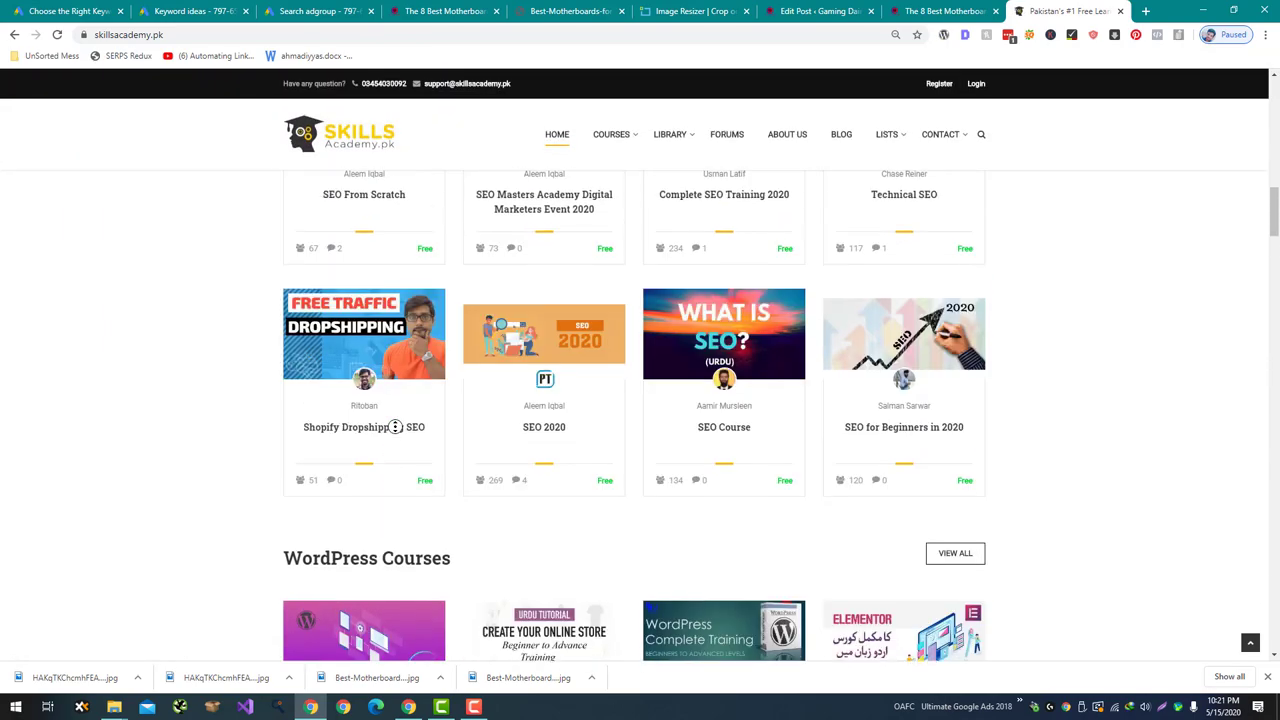
Search the skillsacademy.pk page for the PPC course instructor's full name
{"action": "scroll", "coordinate": [395, 427], "scroll_direction": "down", "scroll_amount": 1}
{"action": "key", "text": "ctrl+f"}
{"action": "type", "text": "Al"}
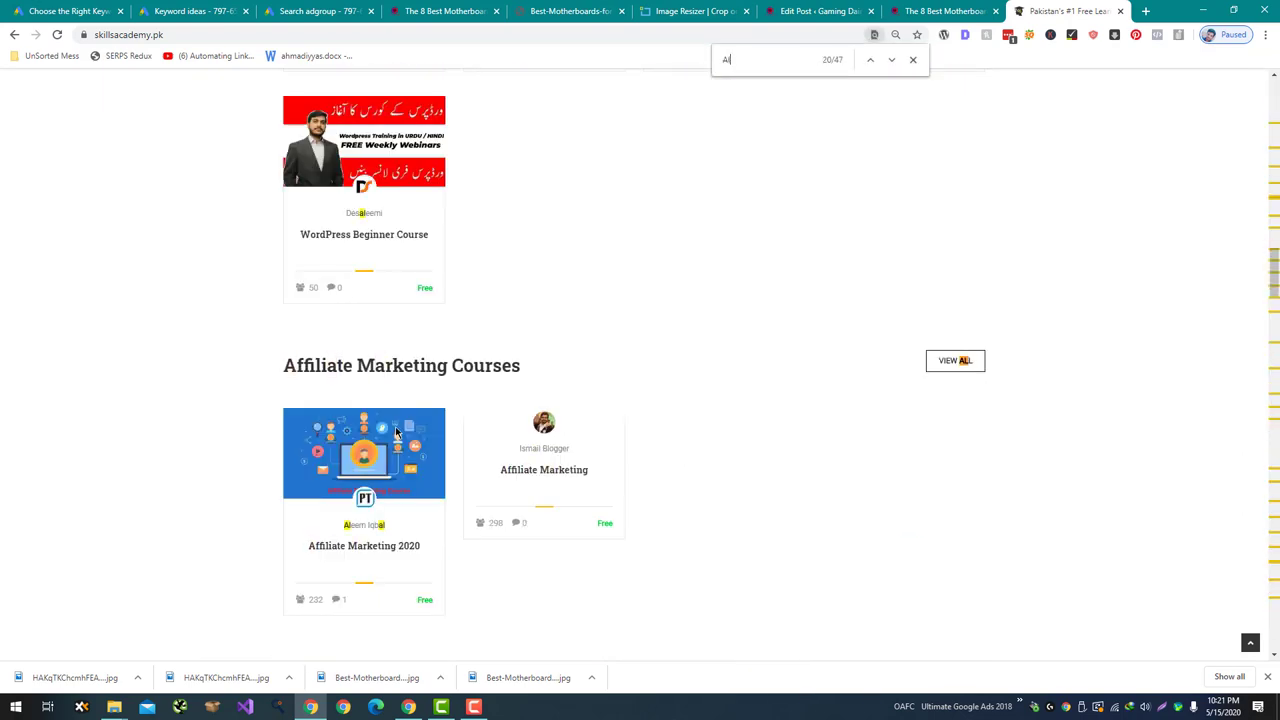
{"action": "type", "text": "i Raza"}
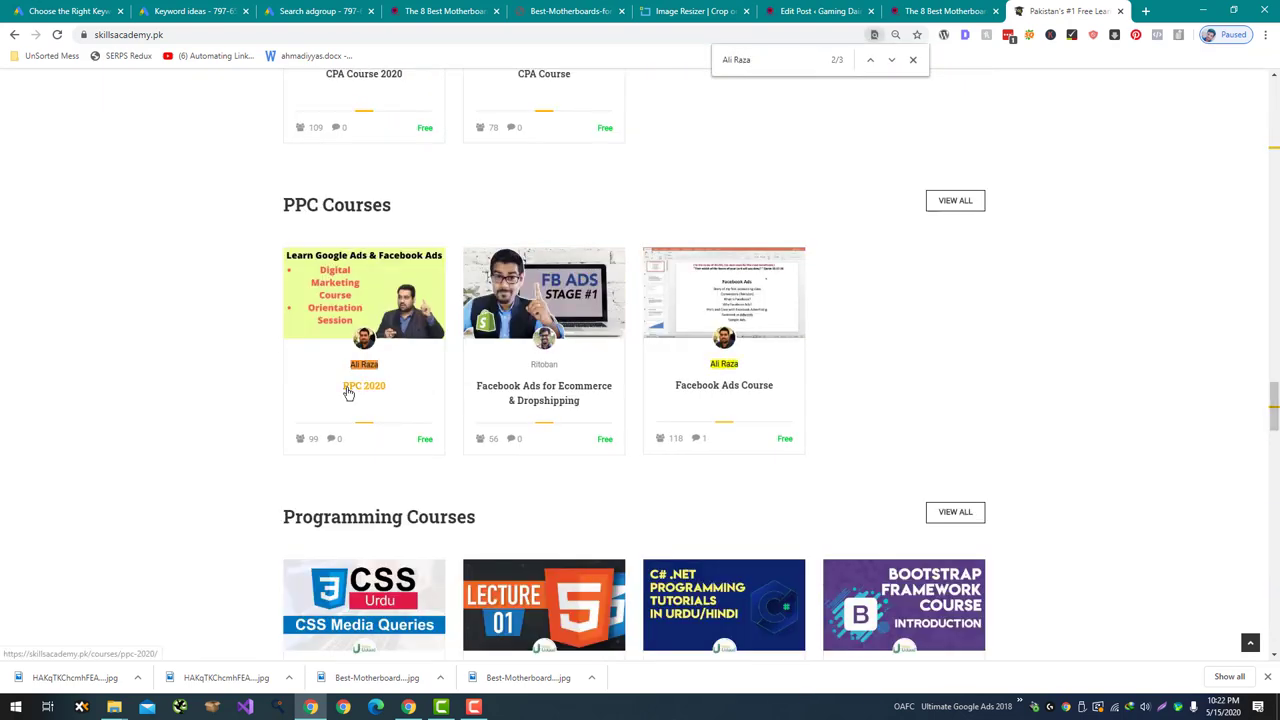
Open the PPC 2020 course page and look through its list of lessons
{"action": "left_click", "coordinate": [347, 390]}
{"action": "scroll", "coordinate": [347, 393], "scroll_direction": "down", "scroll_amount": 2}
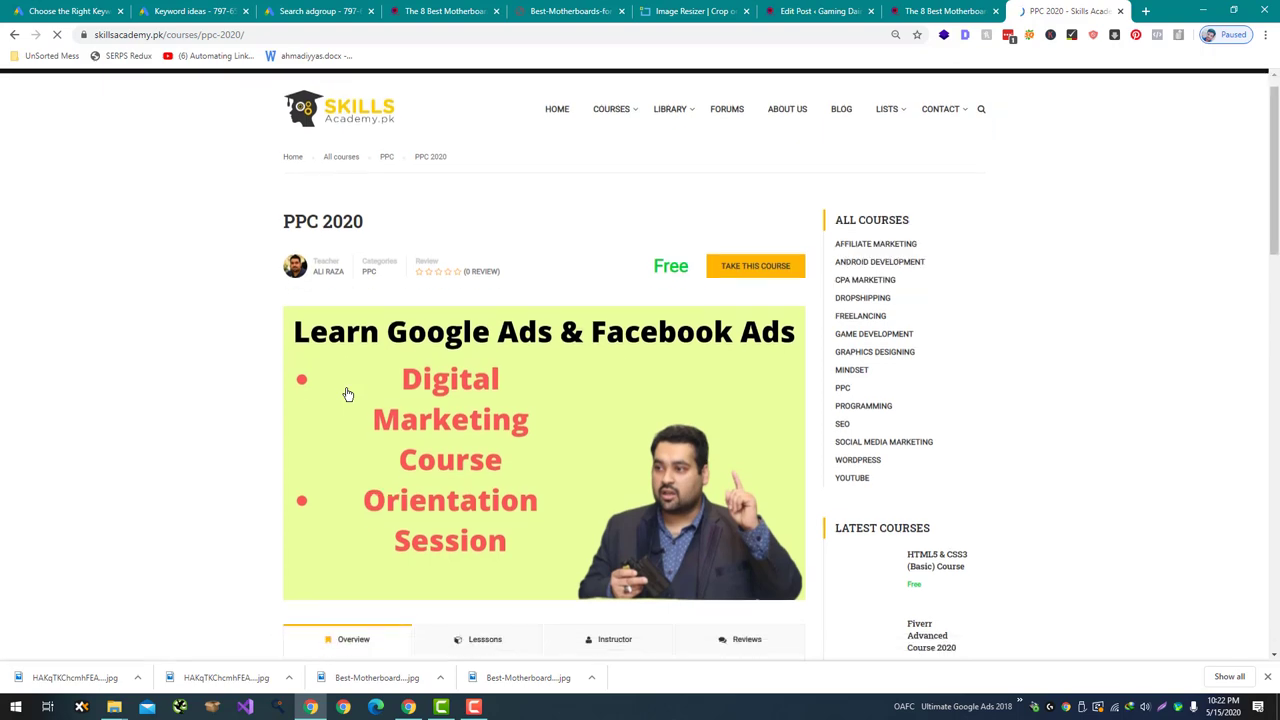
{"action": "left_click", "coordinate": [488, 537]}
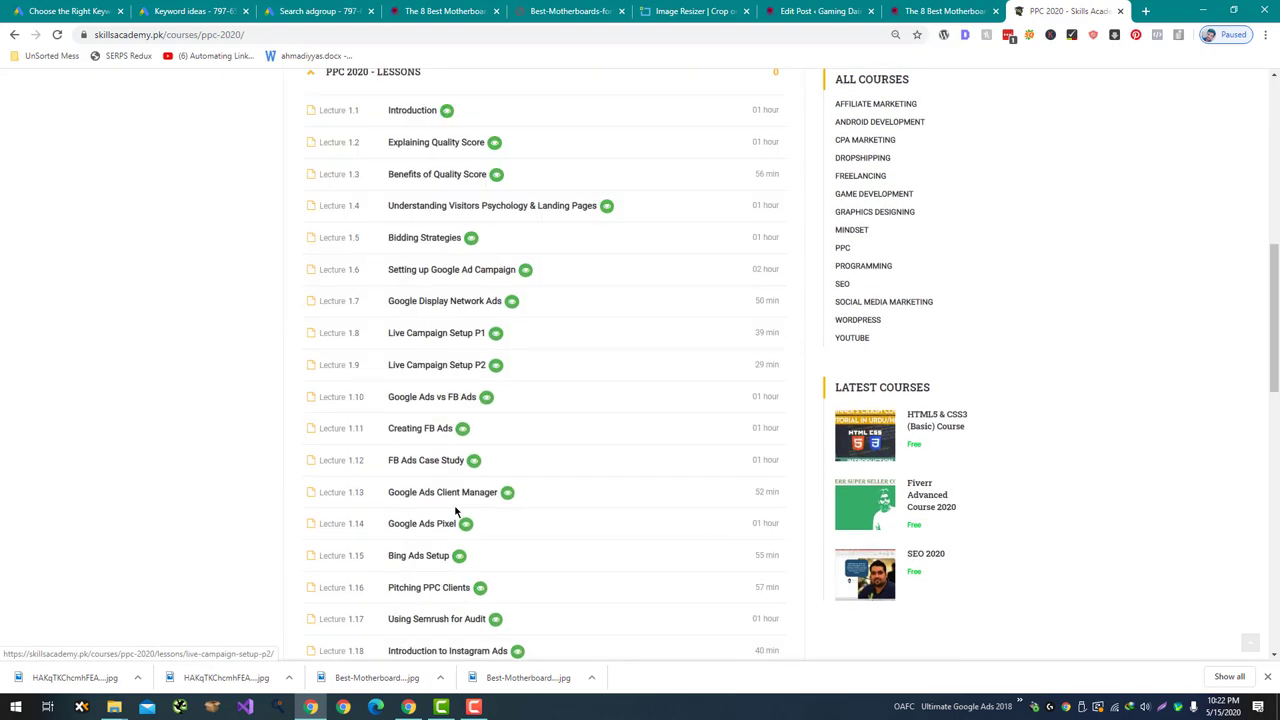
{"action": "scroll", "coordinate": [440, 300], "scroll_direction": "down", "scroll_amount": 4}
{"action": "scroll", "coordinate": [434, 395], "scroll_direction": "up", "scroll_amount": 1}
{"action": "key", "text": "ctrl+3"}
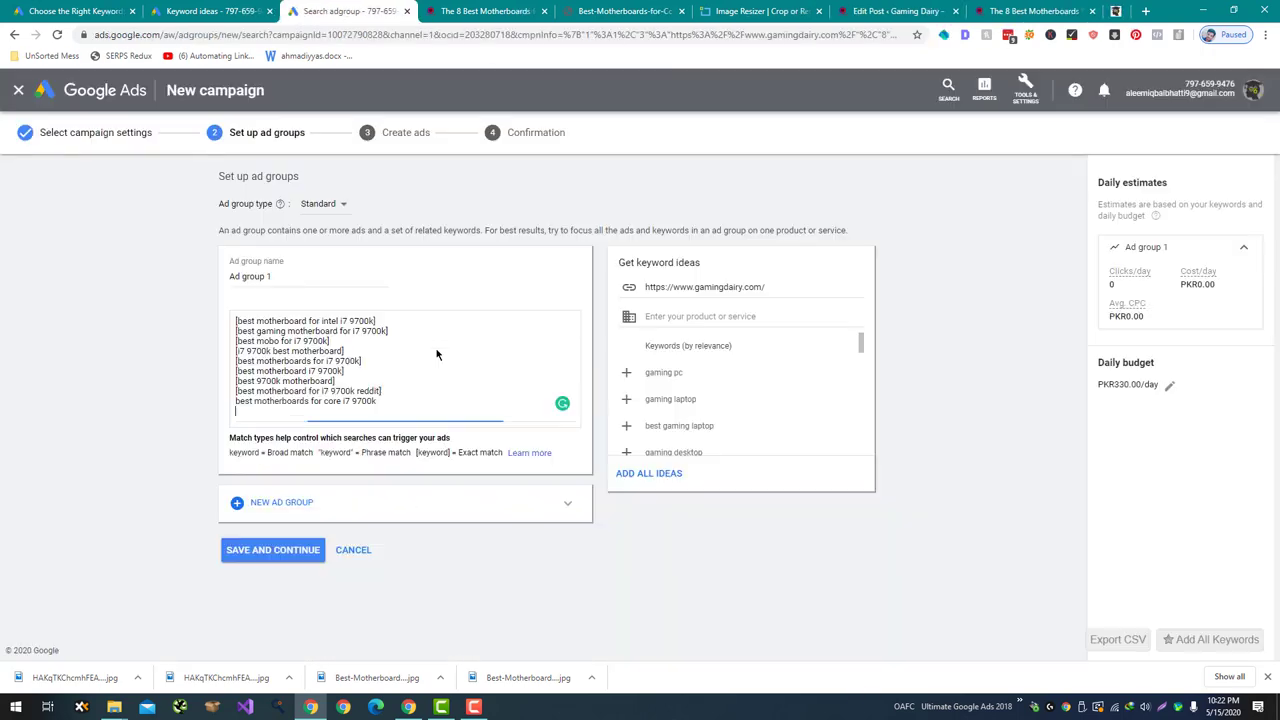
{"action": "left_click", "coordinate": [314, 551]}
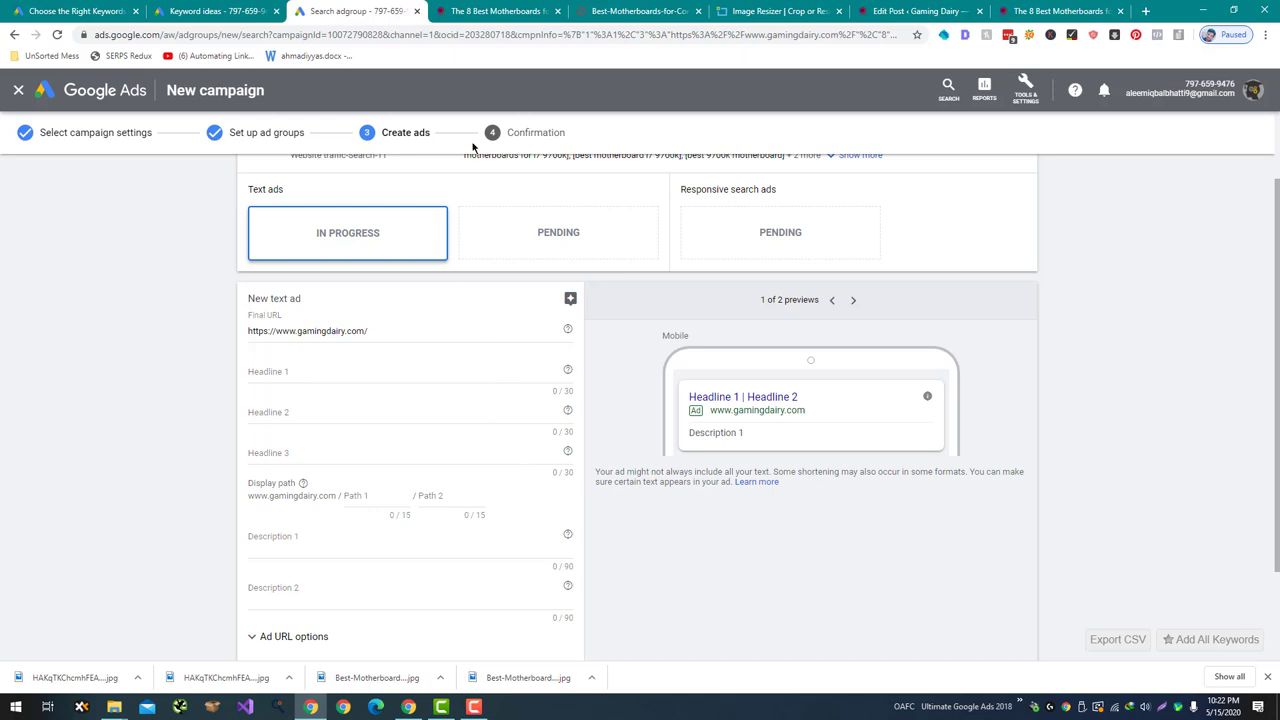
{"action": "left_click", "coordinate": [520, 10]}
{"action": "left_click", "coordinate": [505, 34]}
{"action": "key", "text": "ctrl+c"}
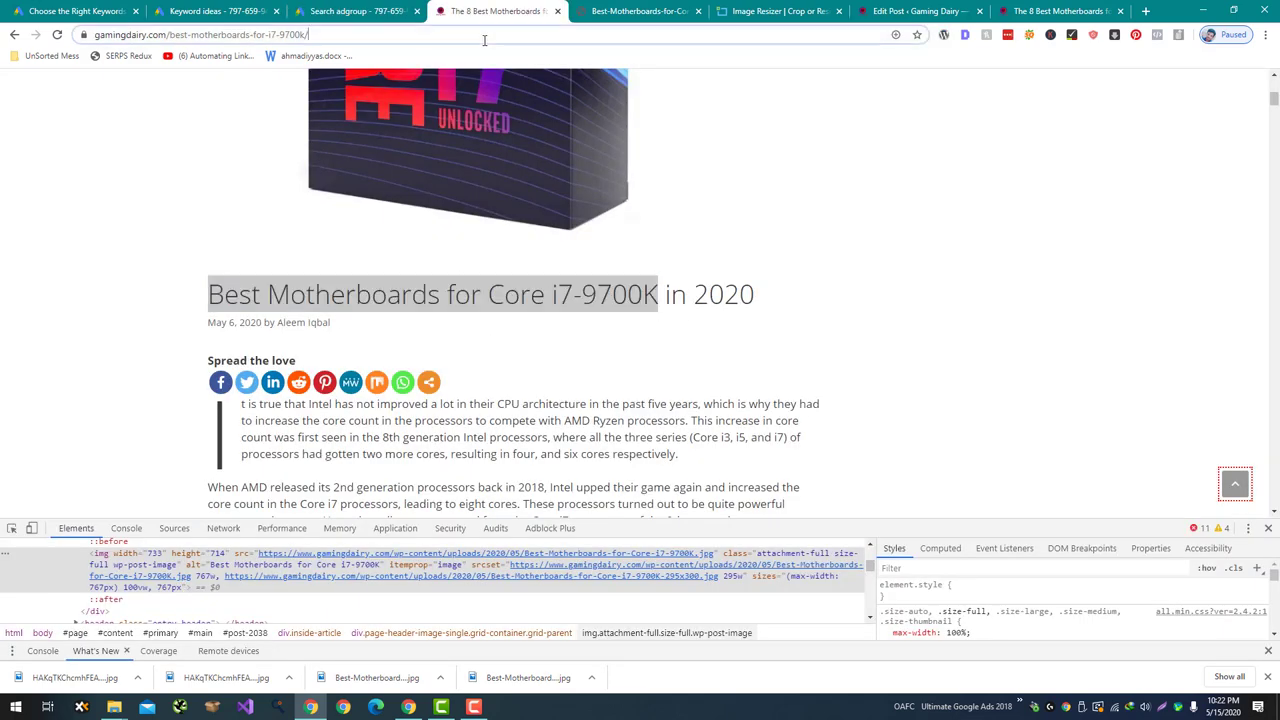
{"action": "left_click", "coordinate": [398, 8]}
{"action": "triple_click", "coordinate": [437, 329]}
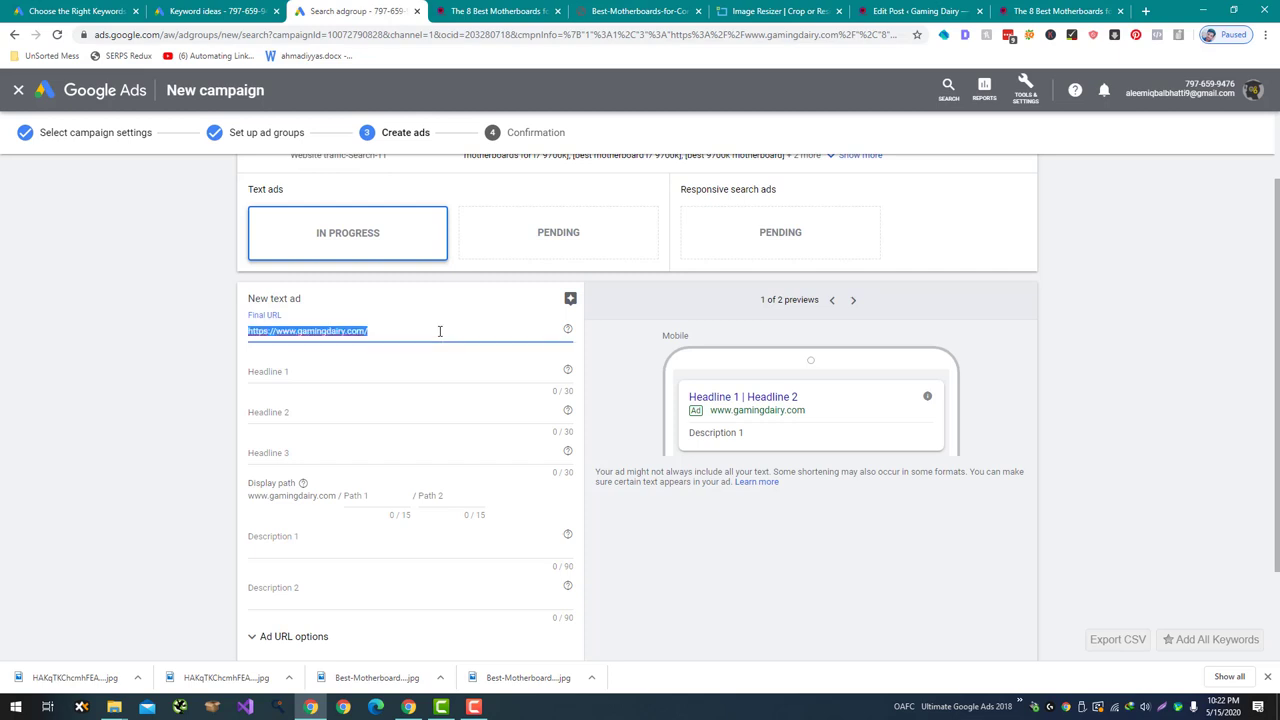
{"action": "key", "text": "ctrl+v"}
{"action": "left_click", "coordinate": [226, 360]}
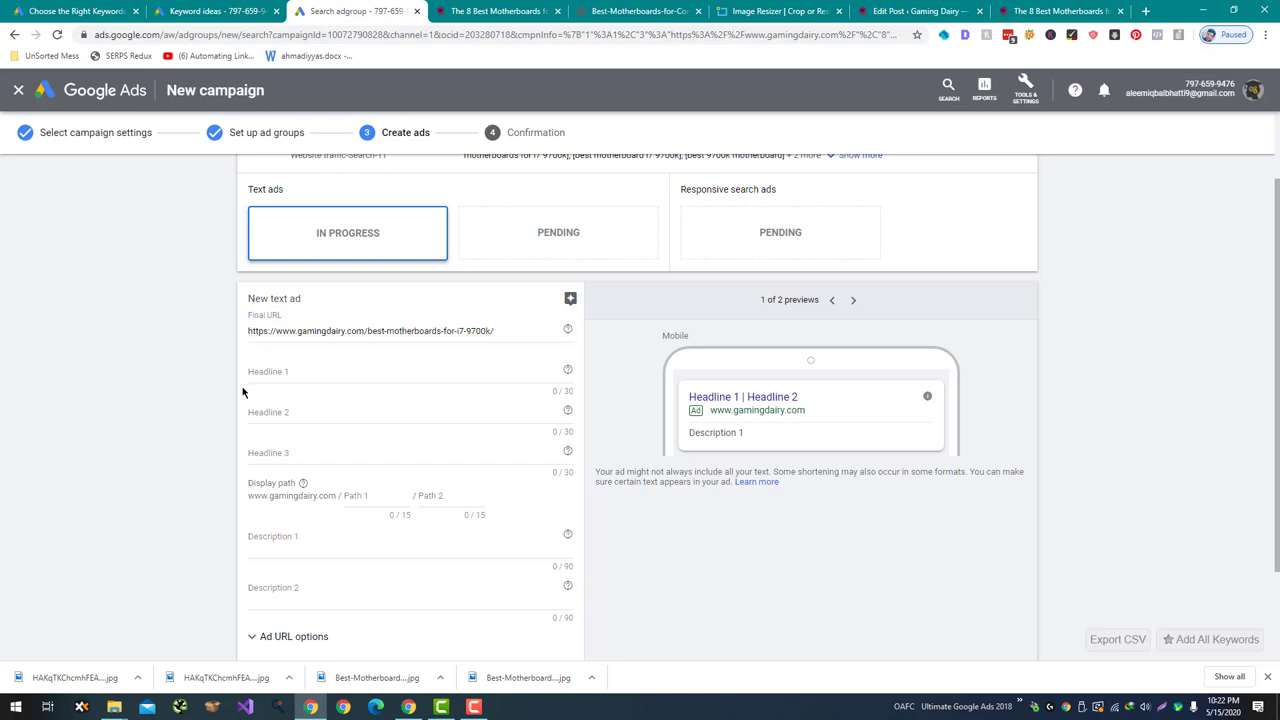
Set the text ad's display path to "motherboards" and "i7-9700k"
{"action": "scroll", "coordinate": [250, 398], "scroll_direction": "down", "scroll_amount": 1}
{"action": "left_click", "coordinate": [359, 428]}
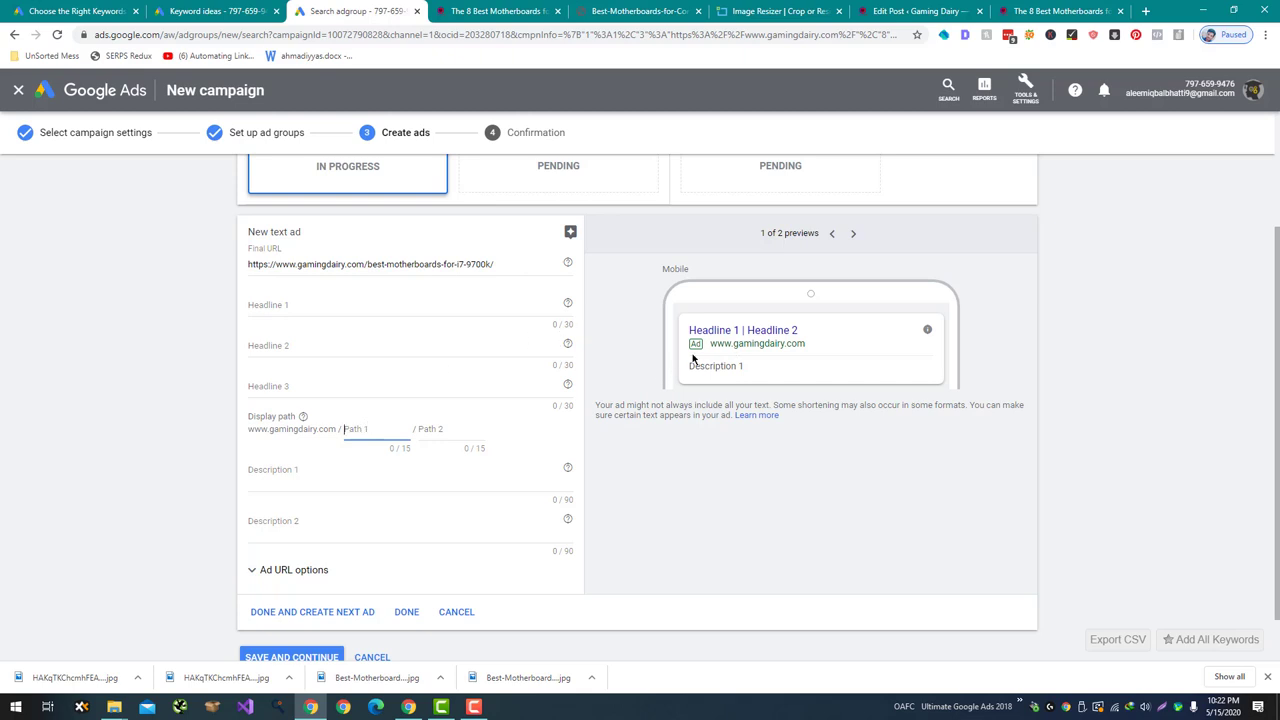
{"action": "scroll", "coordinate": [696, 360], "scroll_direction": "up", "scroll_amount": 1}
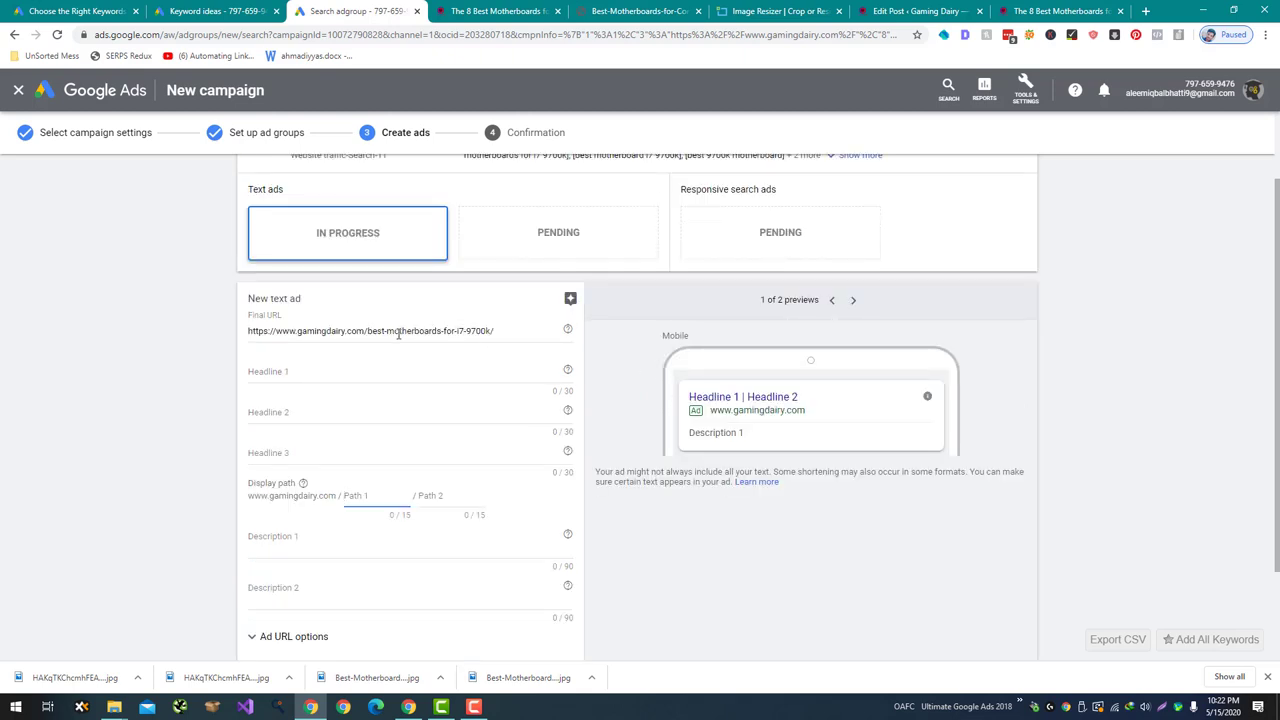
{"action": "type", "text": "motherboards"}
{"action": "left_click", "coordinate": [450, 510]}
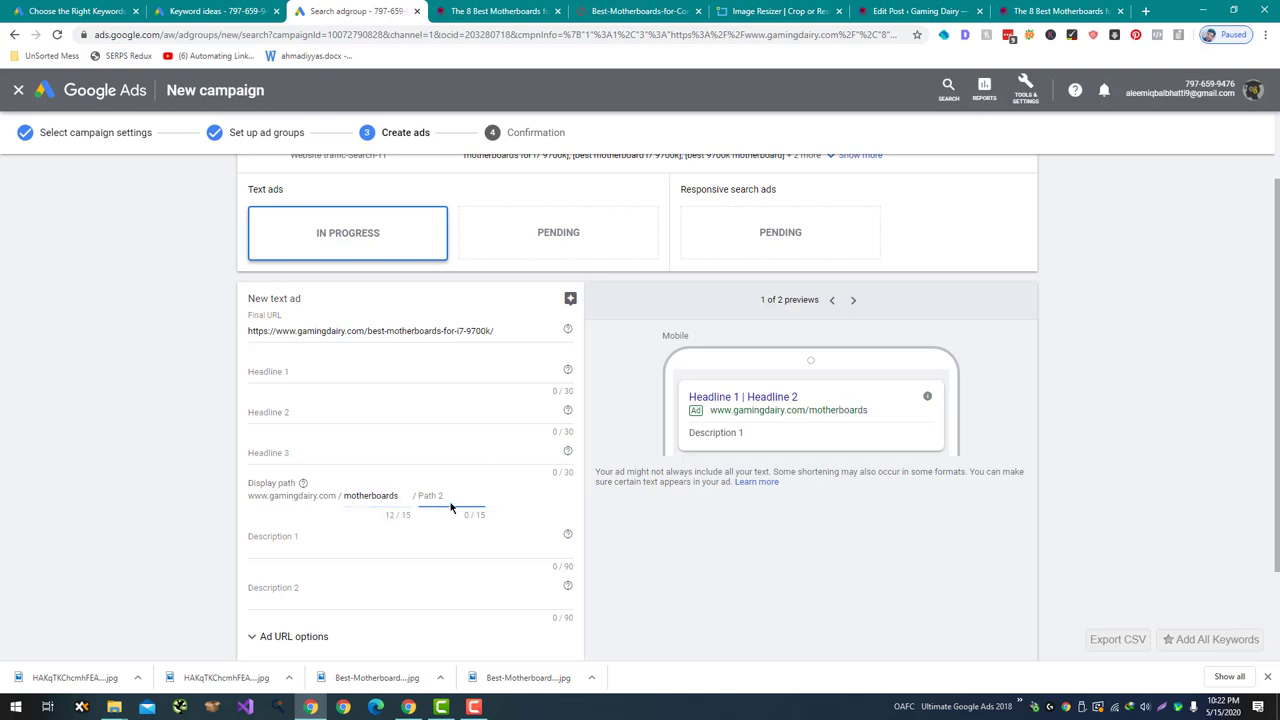
{"action": "type", "text": "i7-9700"}
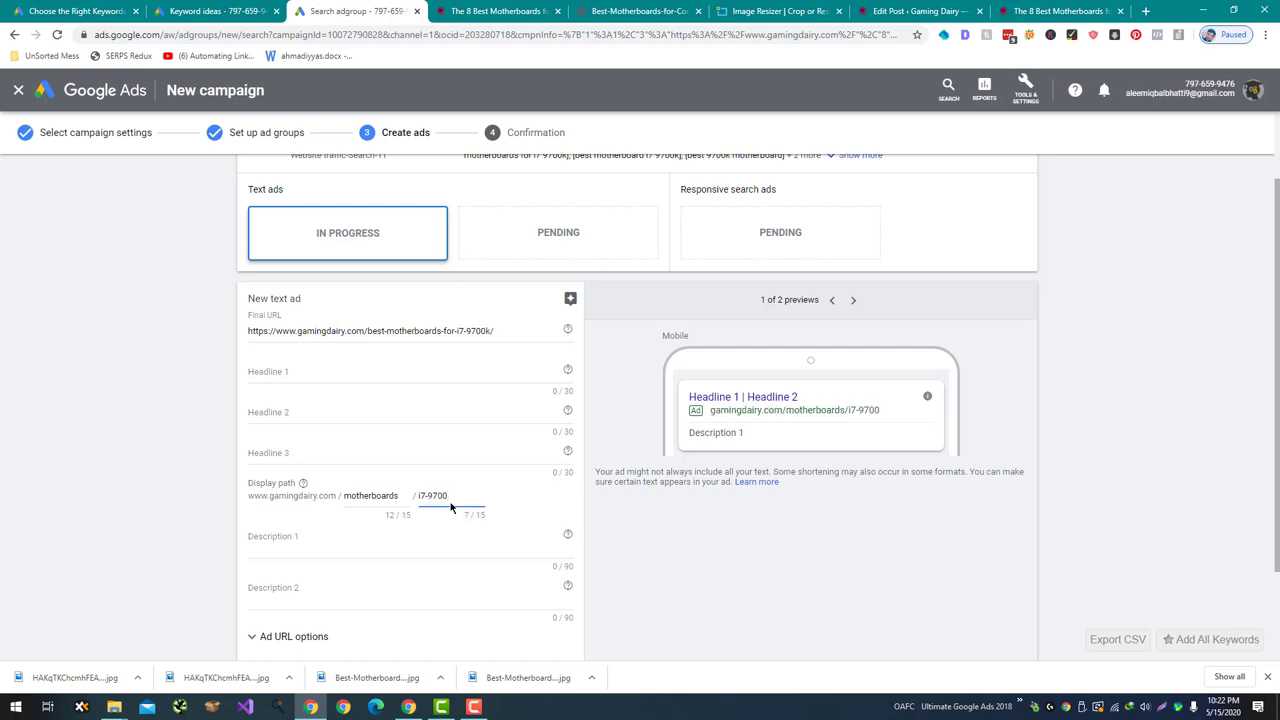
{"action": "type", "text": "k"}
Search Google for the article heading "Best Motherboards for Core i7-9700K" and look through competing titles for Headline 1
{"action": "left_click", "coordinate": [348, 371]}
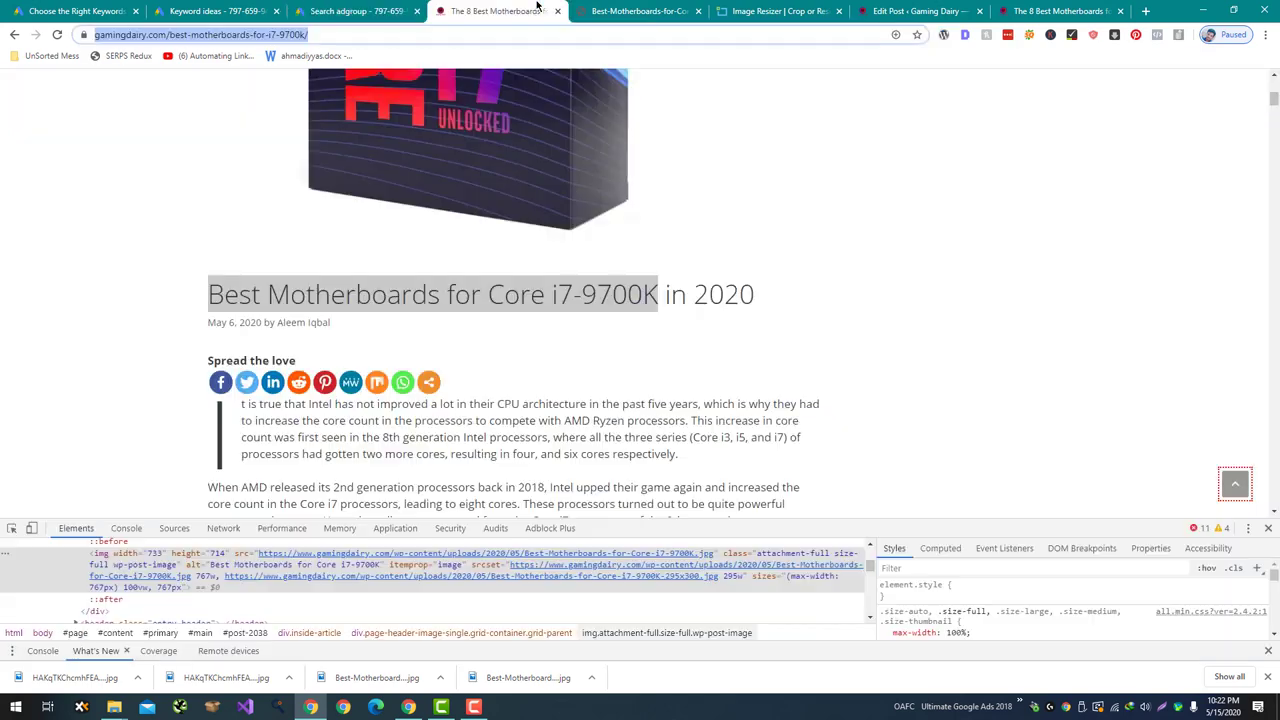
{"action": "left_click", "coordinate": [495, 11]}
{"action": "right_click", "coordinate": [810, 215]}
{"action": "left_click", "coordinate": [870, 237]}
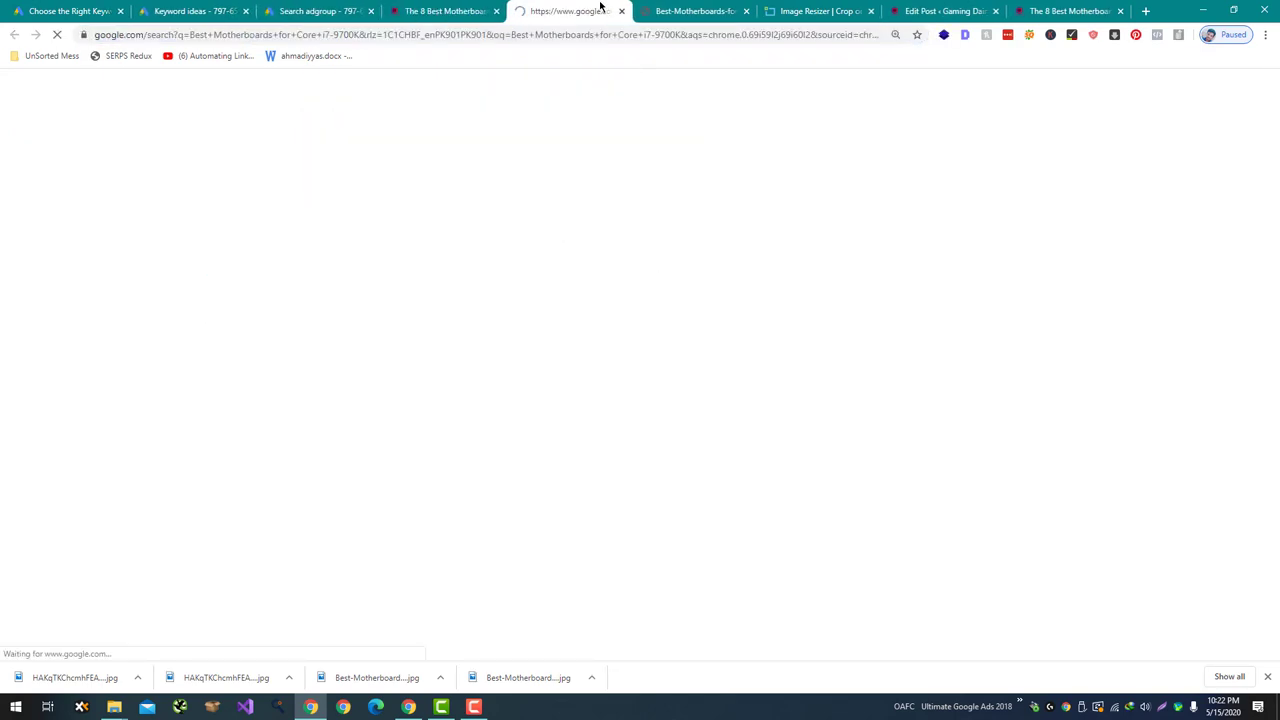
{"action": "scroll", "coordinate": [320, 254], "scroll_direction": "down", "scroll_amount": 2}
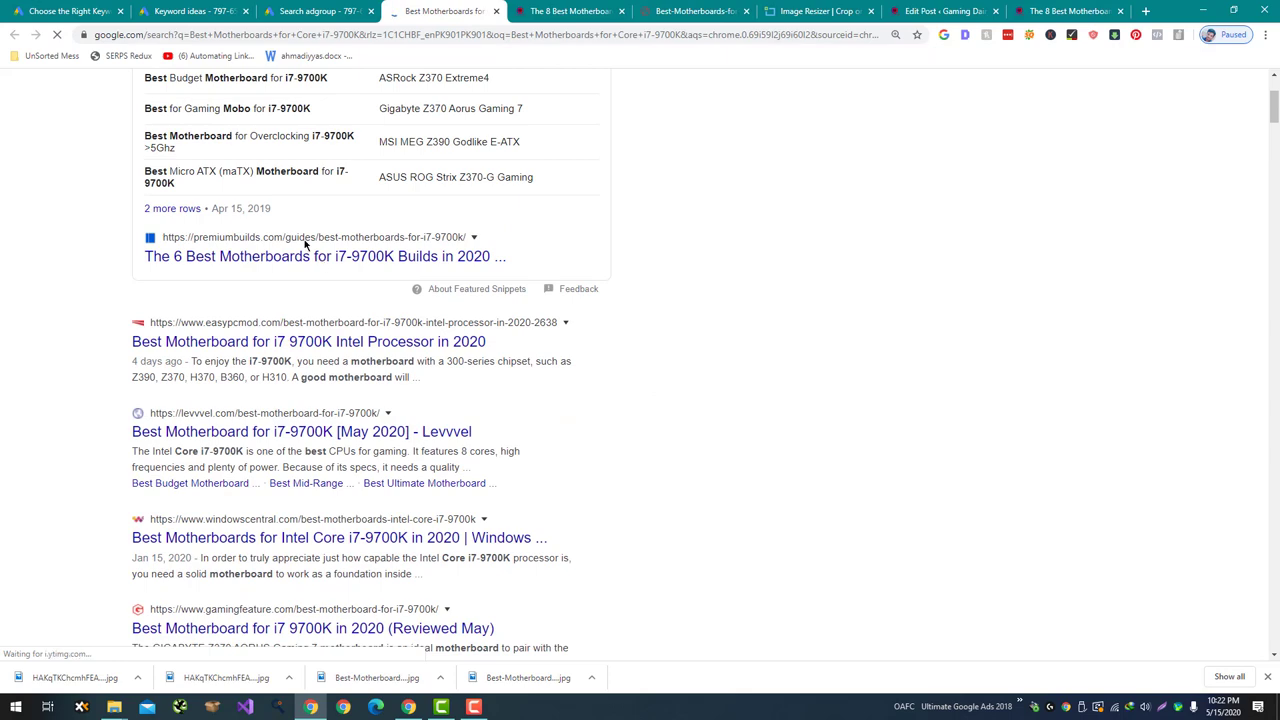
{"action": "left_click", "coordinate": [305, 11]}
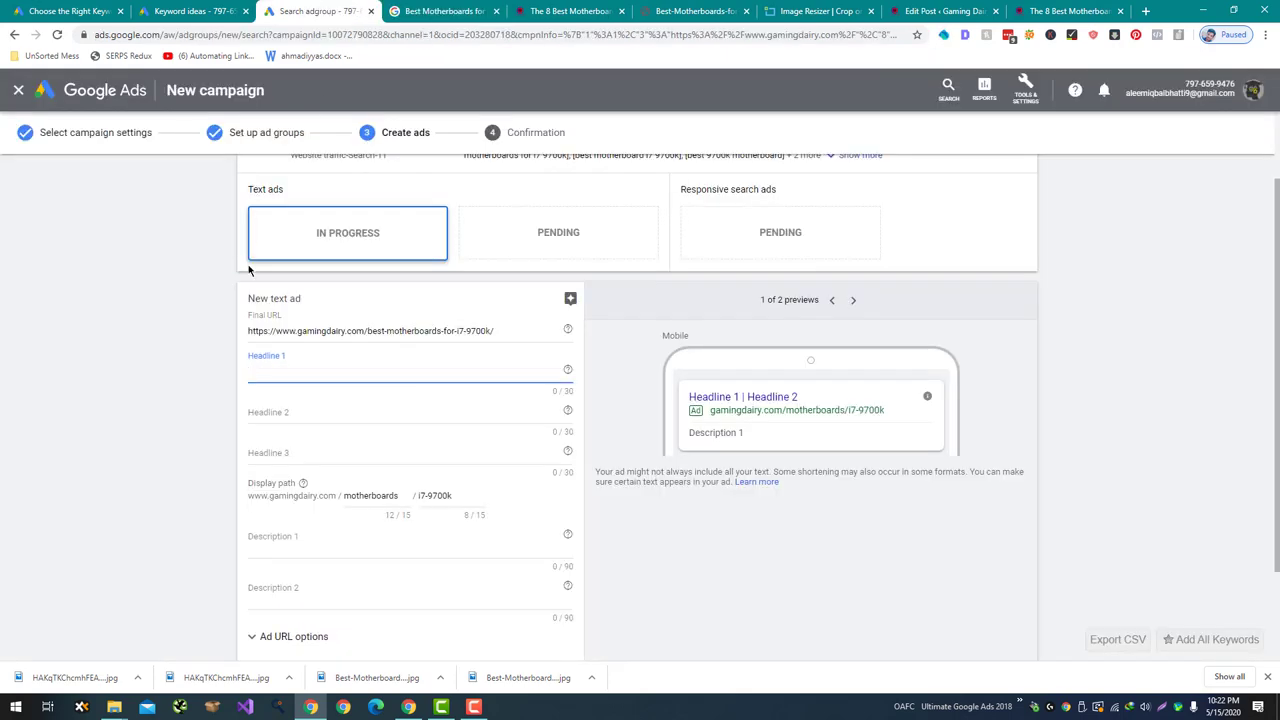
{"action": "left_click", "coordinate": [568, 11]}
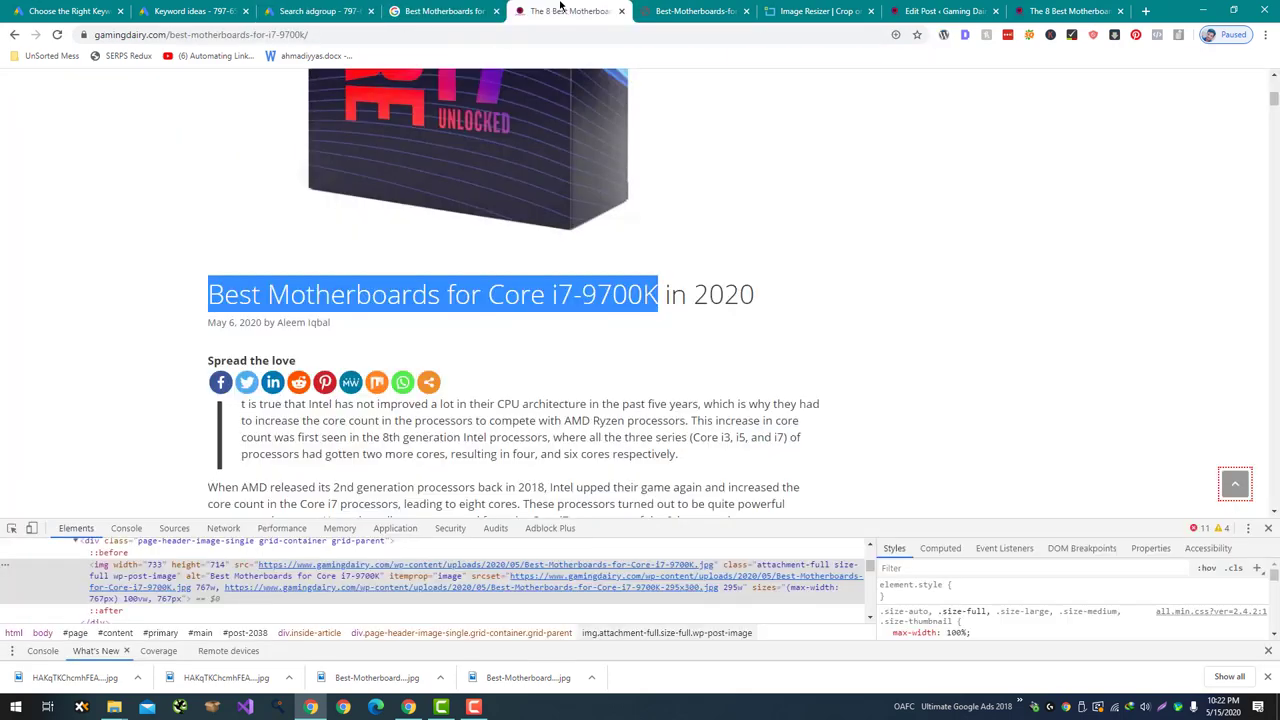
{"action": "left_click", "coordinate": [262, 9]}
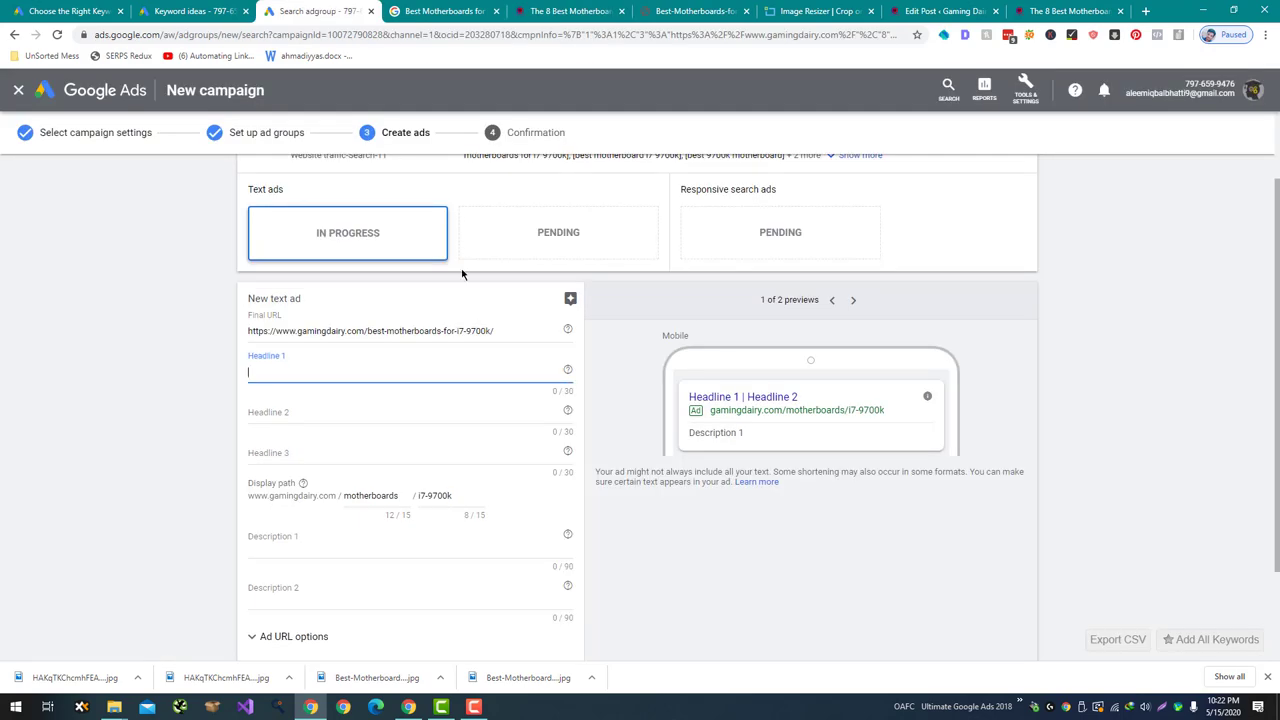
{"action": "type", "text": "Best 8"}
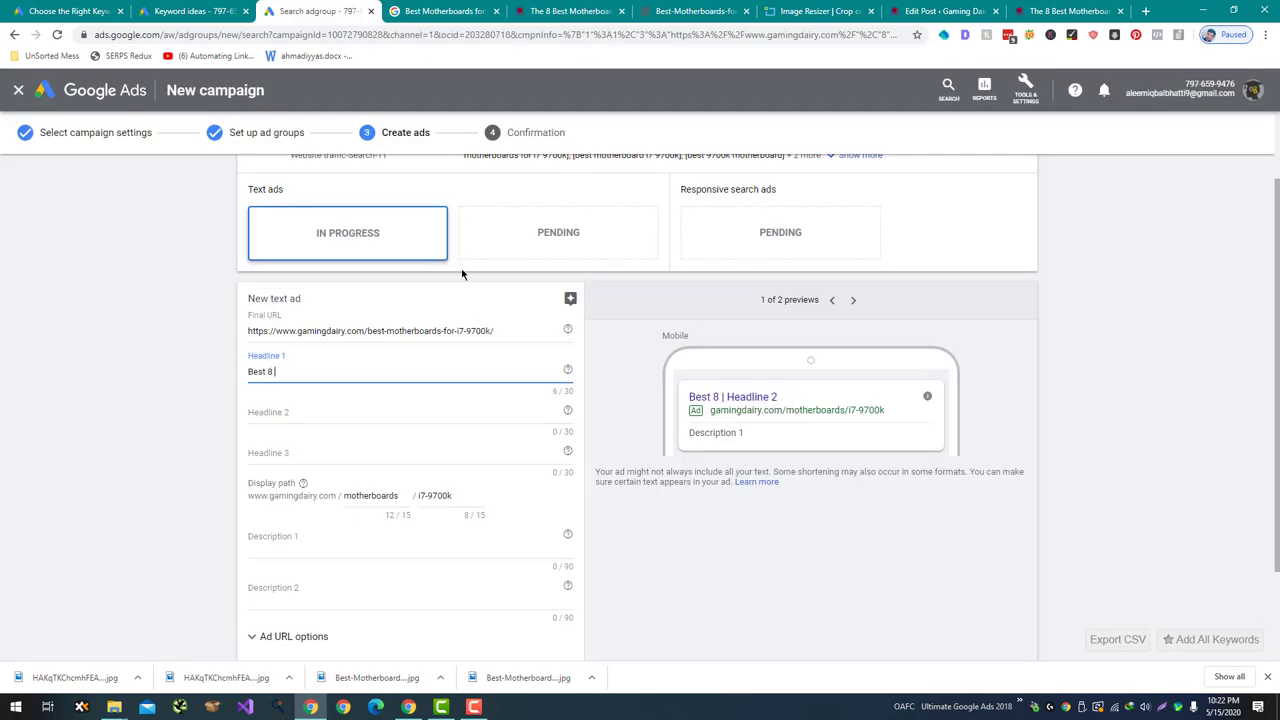
{"action": "left_click", "coordinate": [445, 11]}
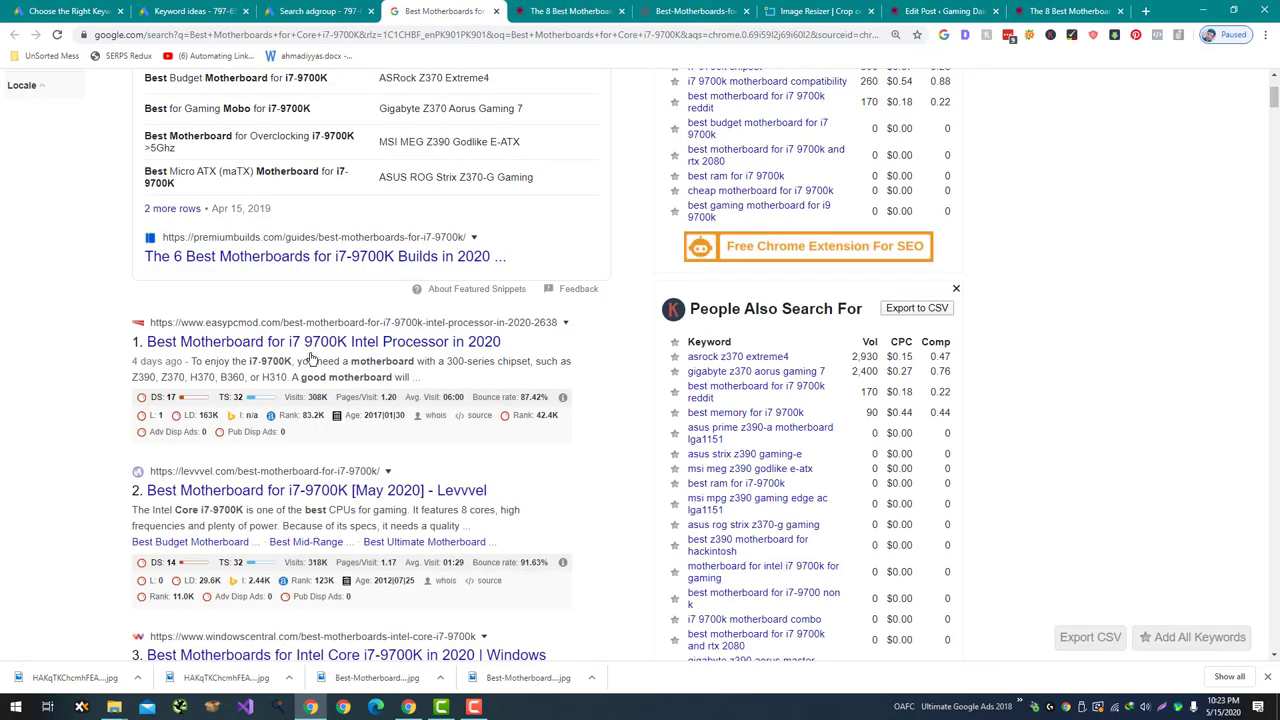
{"action": "left_click_drag", "start_coordinate": [570, 11], "coordinate": [445, 11]}
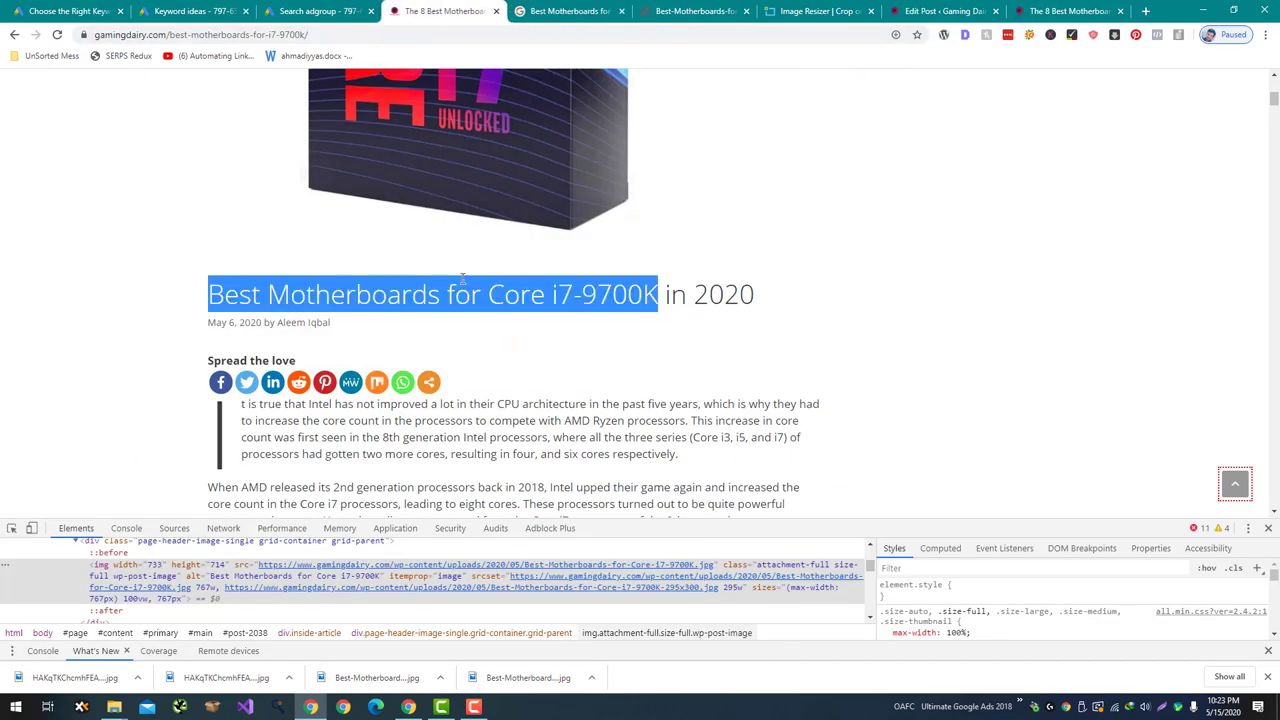
{"action": "right_click", "coordinate": [463, 325]}
{"action": "left_click", "coordinate": [655, 296]}
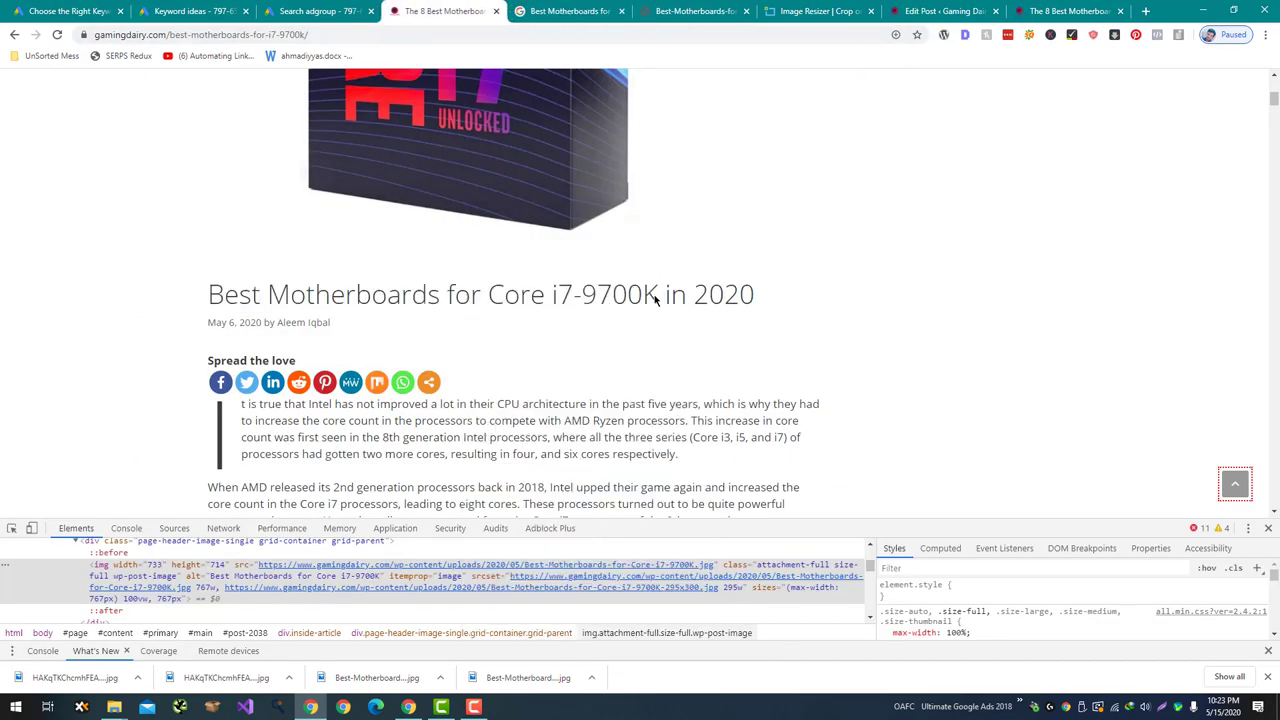
Copy the article's heading and fill Headline 1 with "8 Best Motherboards for Core i7-9700K"
{"action": "left_click_drag", "start_coordinate": [655, 296], "coordinate": [206, 296]}
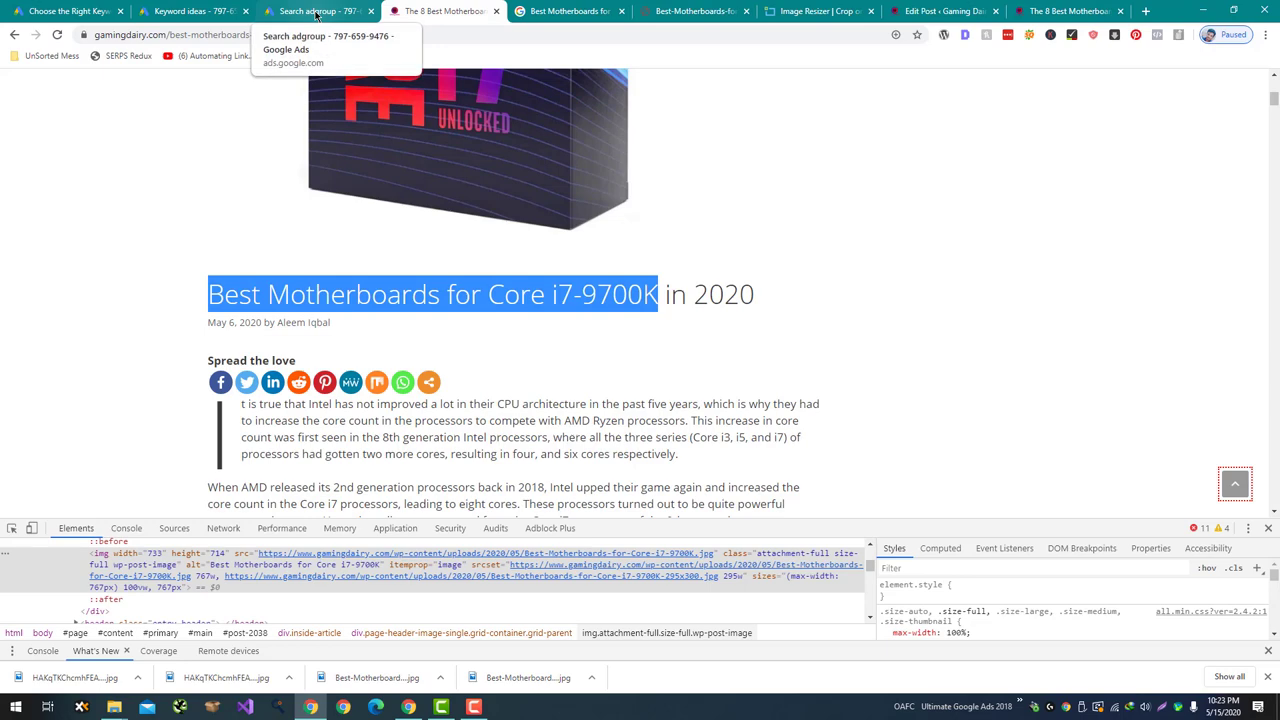
{"action": "left_click", "coordinate": [315, 12]}
{"action": "left_click", "coordinate": [440, 11]}
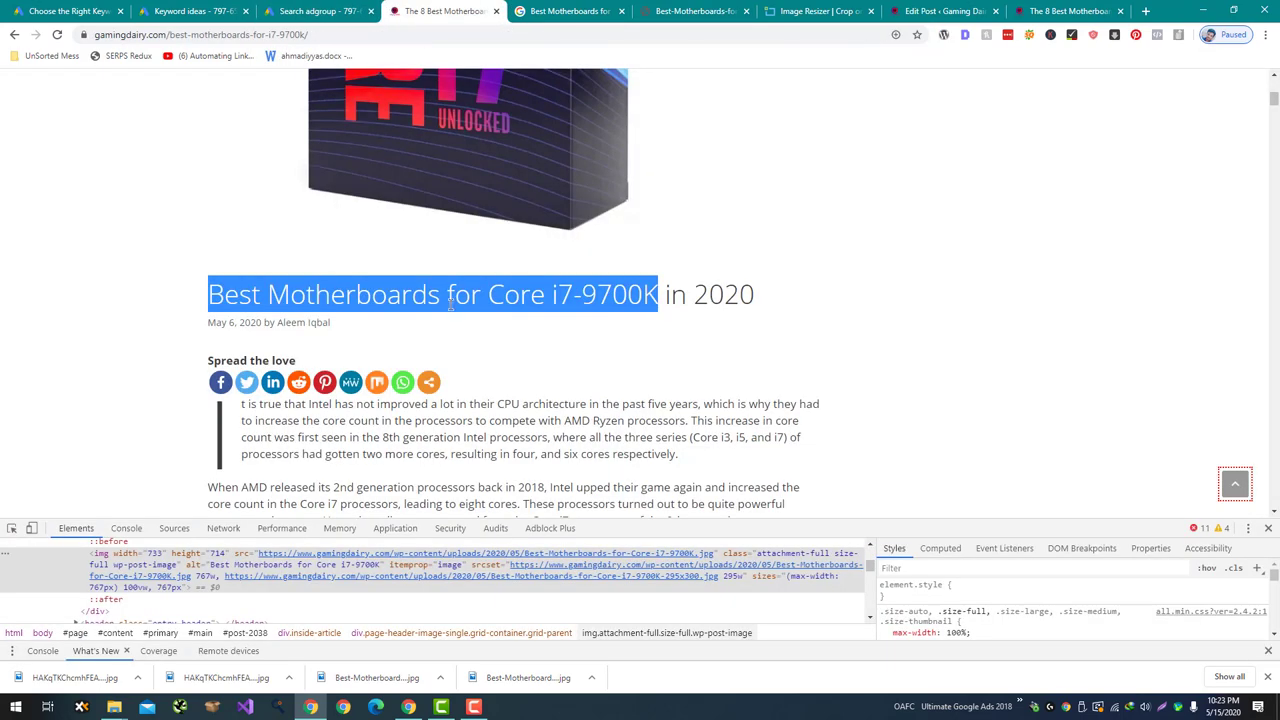
{"action": "left_click", "coordinate": [300, 11]}
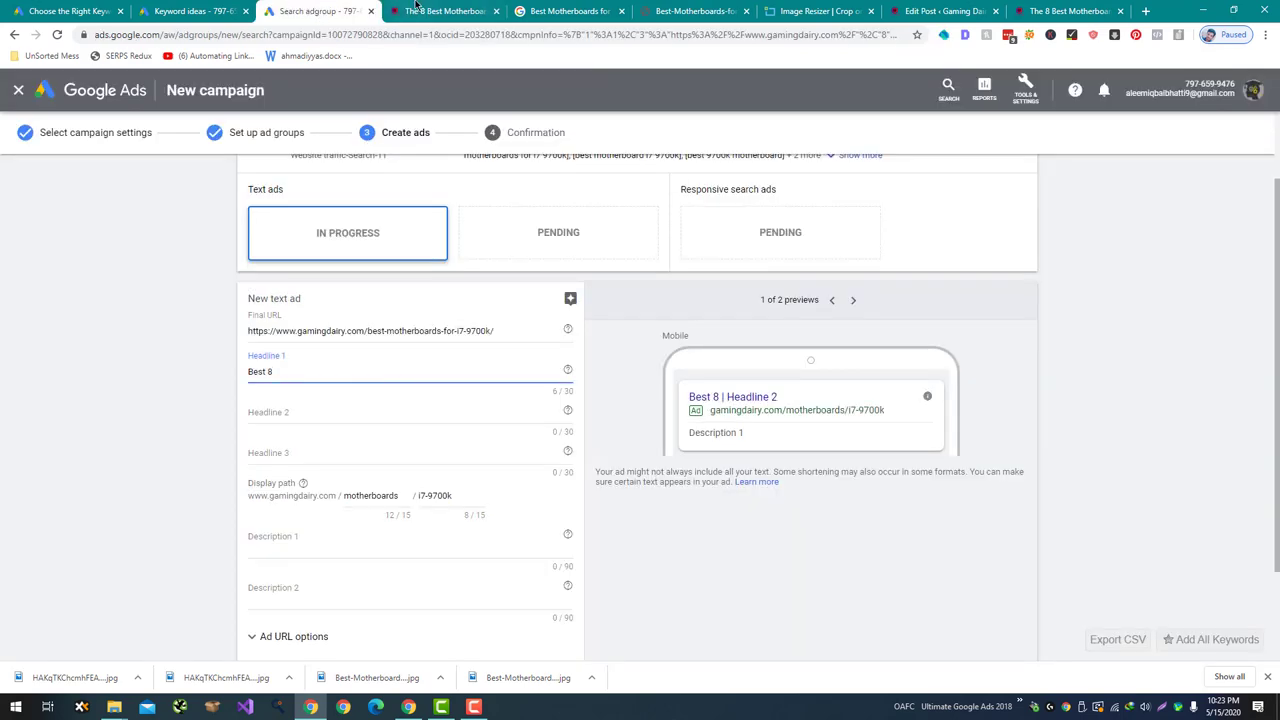
{"action": "left_click", "coordinate": [416, 7]}
{"action": "left_click", "coordinate": [315, 11]}
{"action": "key", "text": "ctrl+a"}
{"action": "key", "text": "BackSpace"}
{"action": "type", "text": "8 Best Motherboards for Core i7-9700K"}
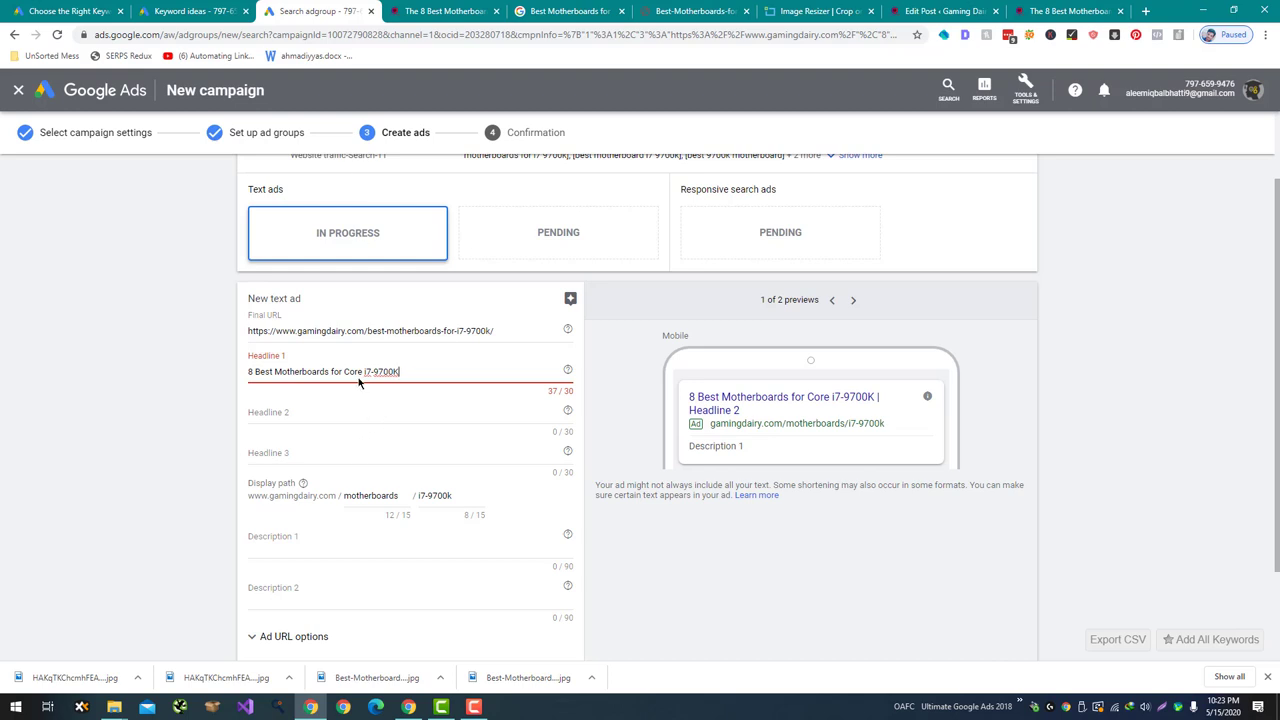
Shorten Headline 1 to "Best Motherboard Core i7-9700K" so it fits the 30-character limit
{"action": "left_click", "coordinate": [254, 372]}
{"action": "key", "text": "BackSpace"}
{"action": "key", "text": "BackSpace"}
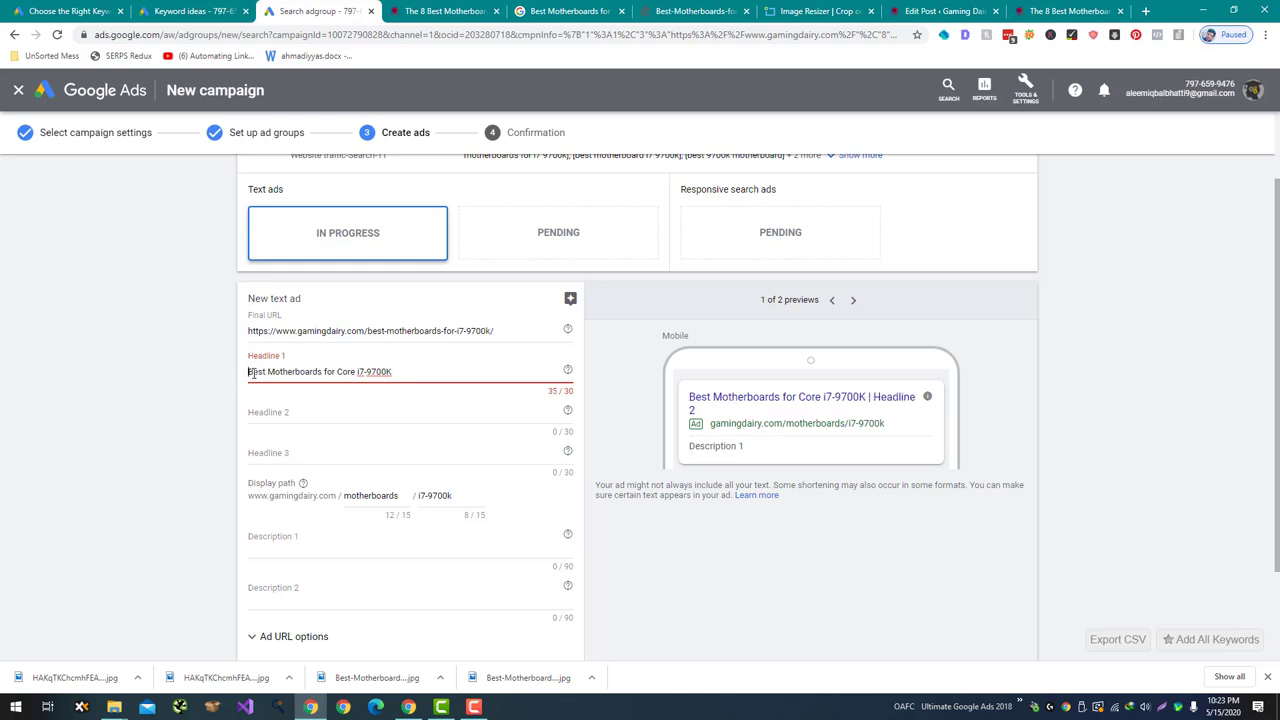
{"action": "double_click", "coordinate": [330, 371]}
{"action": "key", "text": "BackSpace"}
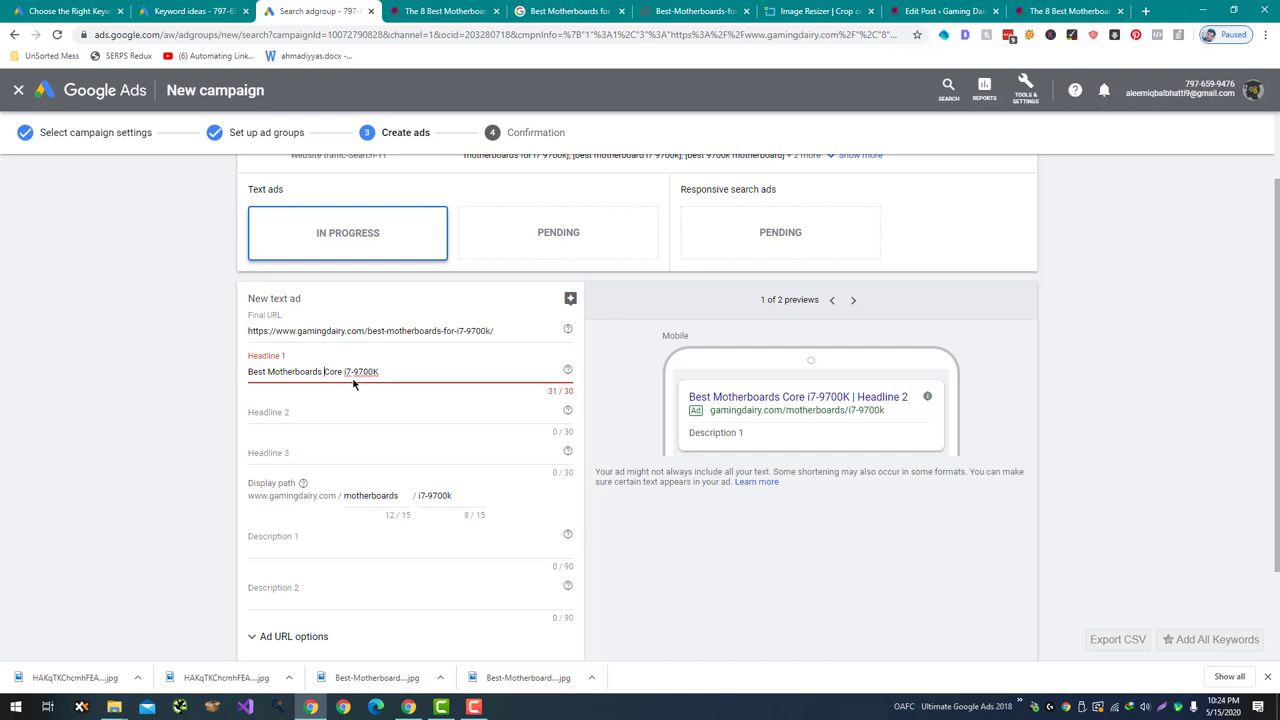
{"action": "left_click", "coordinate": [357, 371]}
{"action": "key", "text": "BackSpace"}
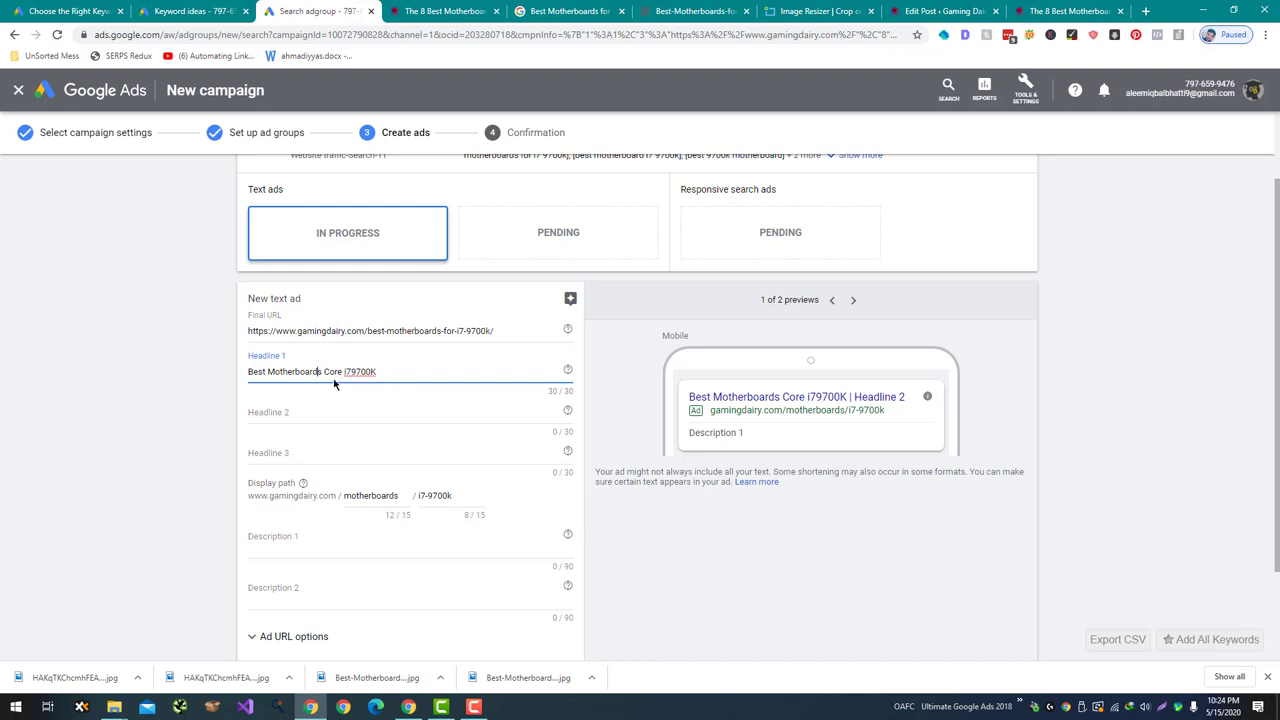
{"action": "key", "text": "BackSpace"}
{"action": "left_click", "coordinate": [342, 372]}
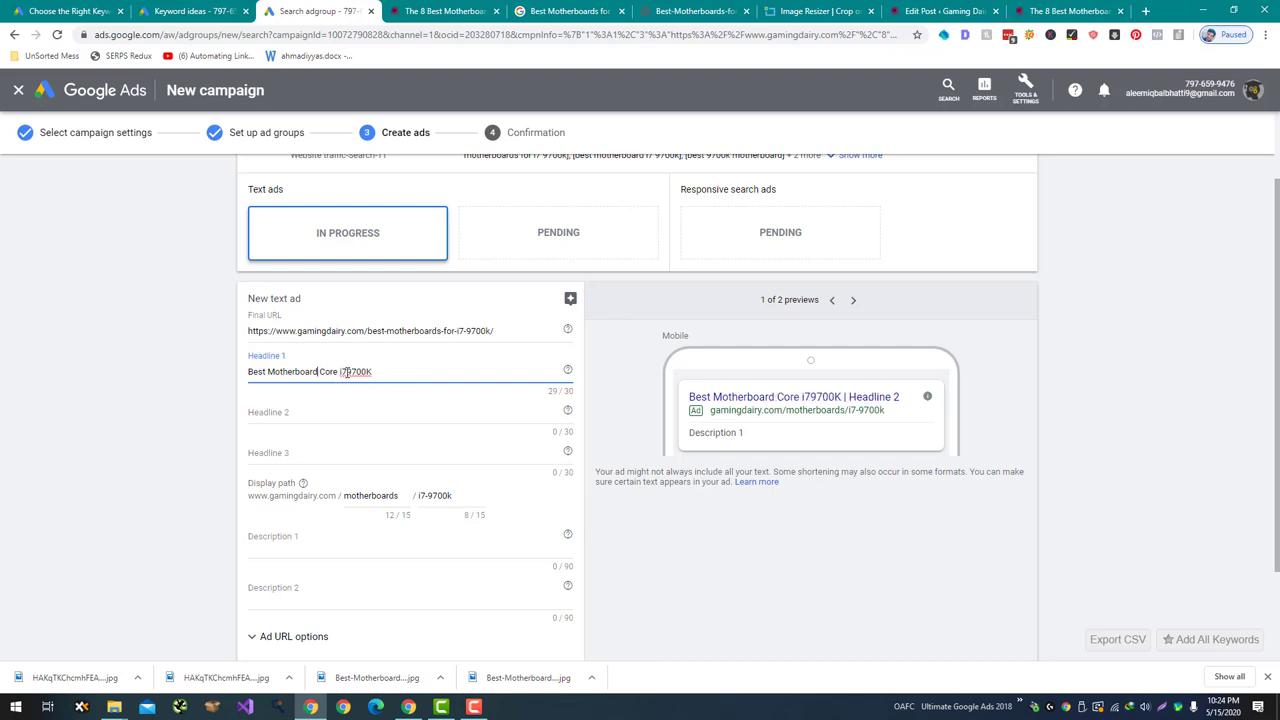
{"action": "type", "text": "-"}
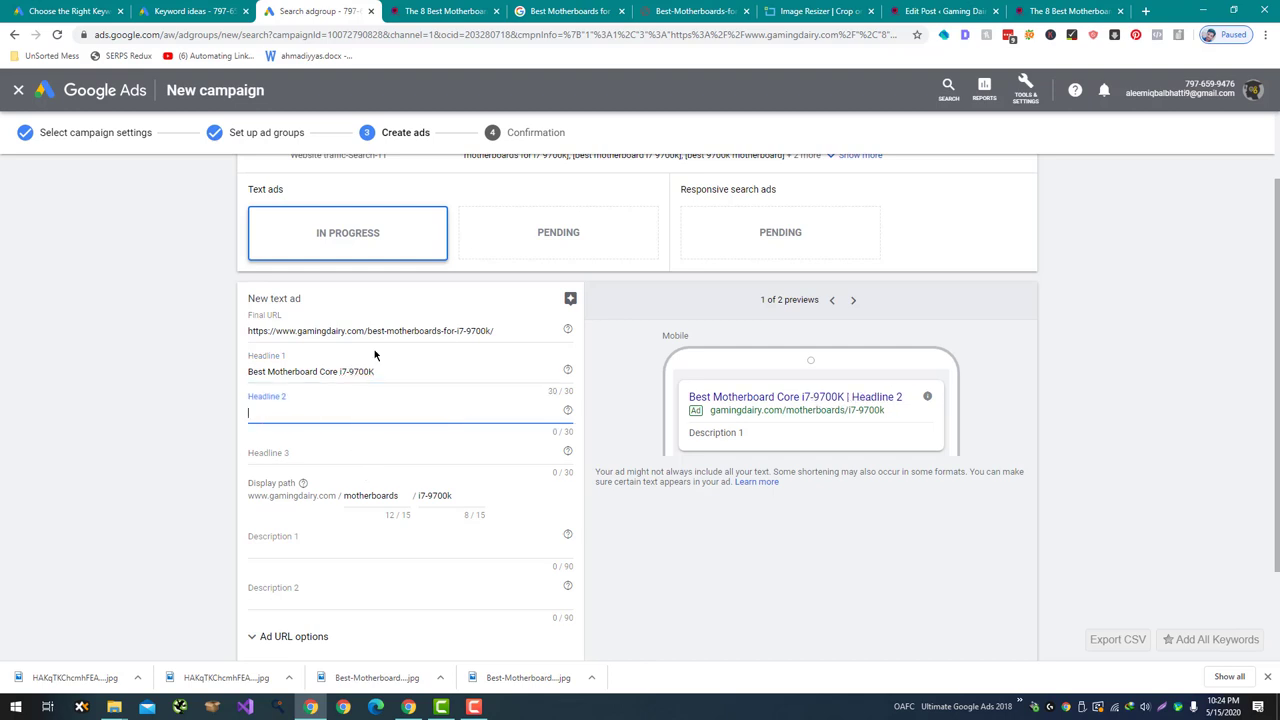
Set Headline 2 of the text ad to "Top 8 Reviewed"
{"action": "type", "text": "Top"}
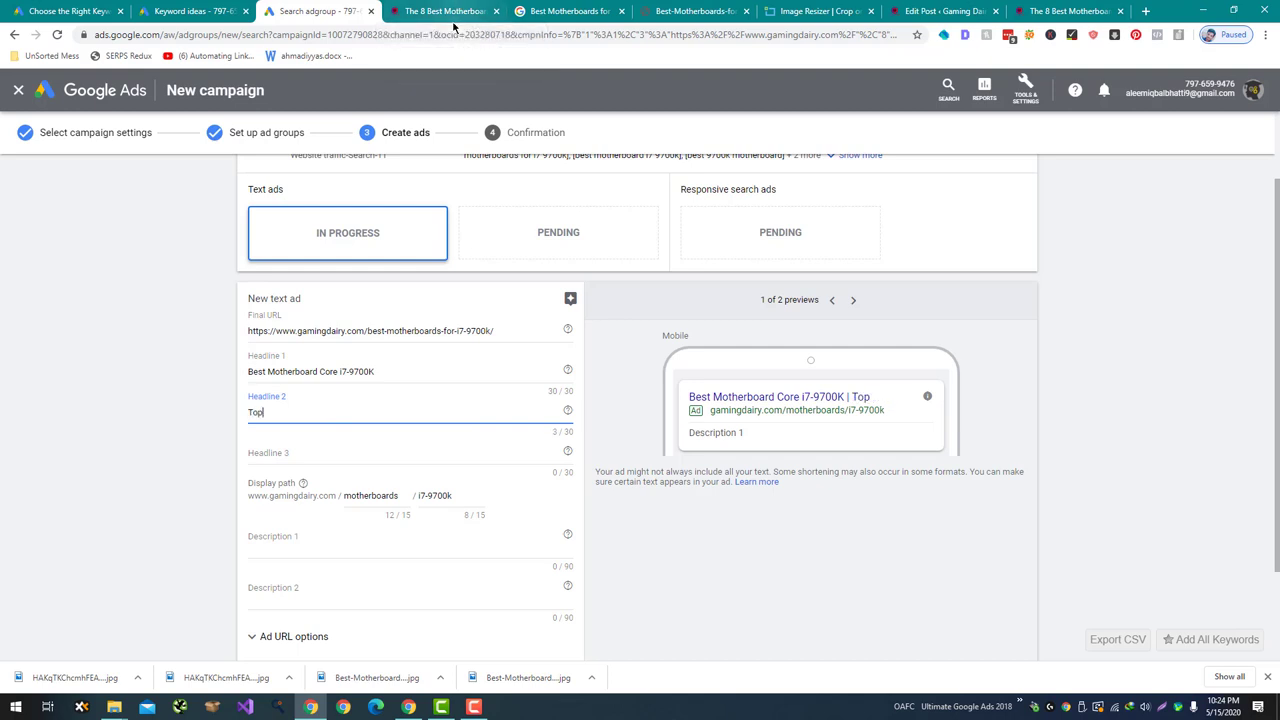
{"action": "type", "text": " 8 Reviewed"}
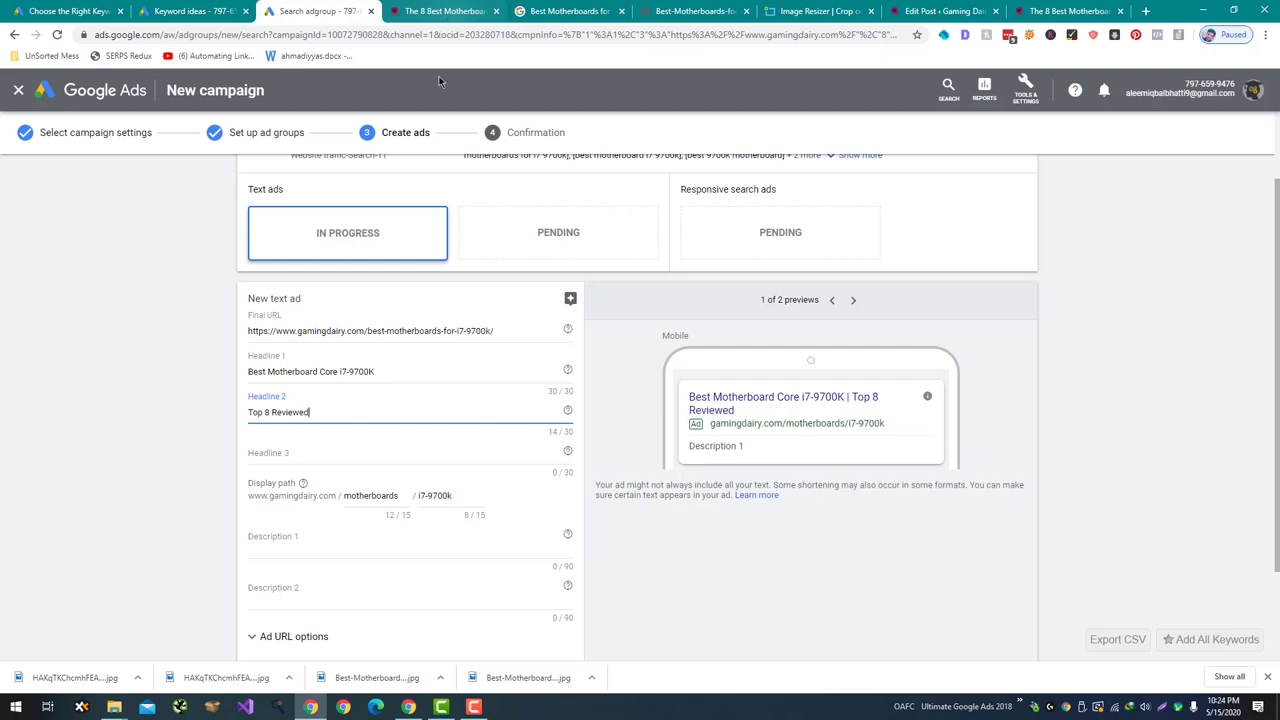
{"action": "left_click", "coordinate": [339, 455]}
Check the article page and search Google for "Best Motherboards for Core i7-9700K" to examine competing snippets for Description 1
{"action": "left_click", "coordinate": [338, 545]}
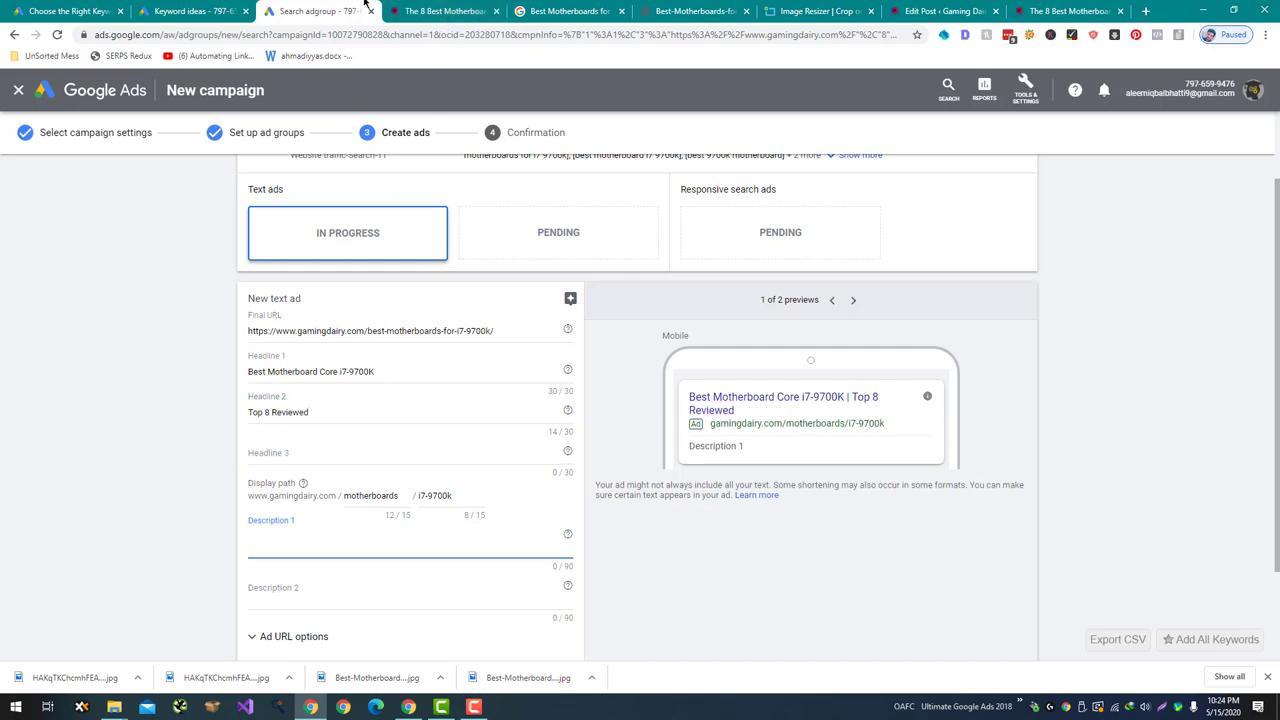
{"action": "left_click", "coordinate": [425, 11]}
{"action": "scroll", "coordinate": [514, 297], "scroll_direction": "up", "scroll_amount": 3}
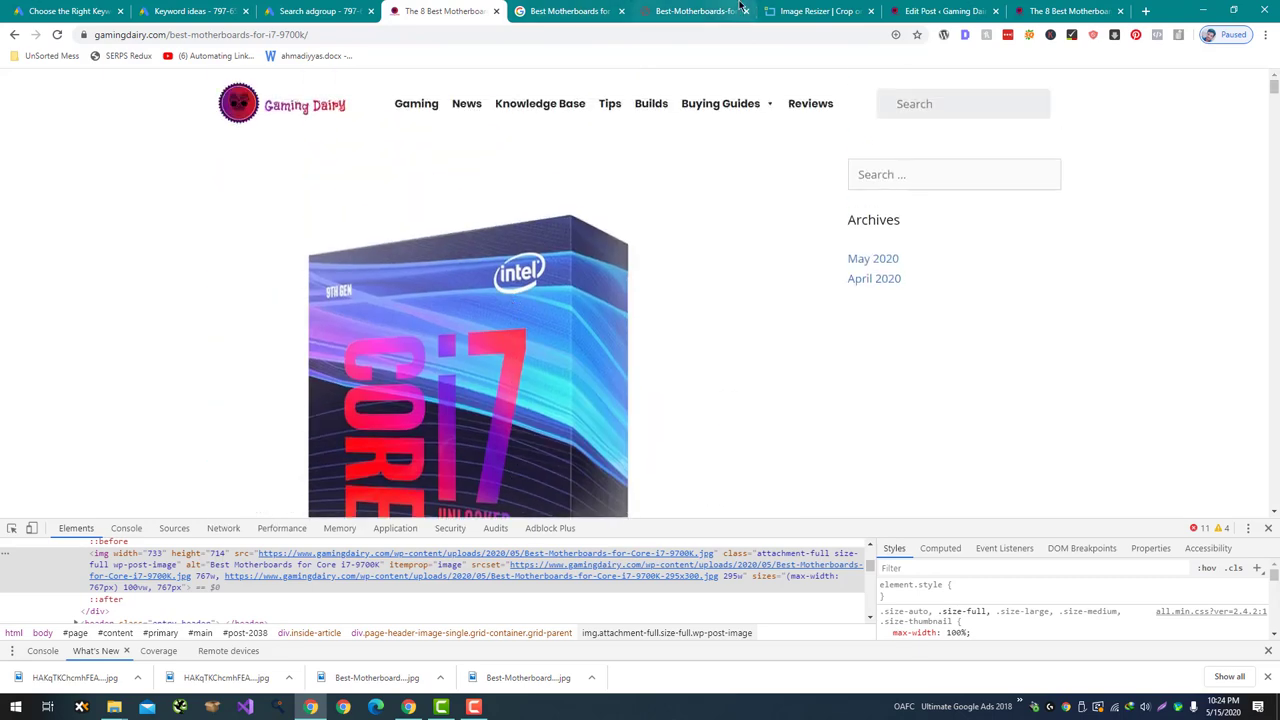
{"action": "left_click", "coordinate": [330, 9]}
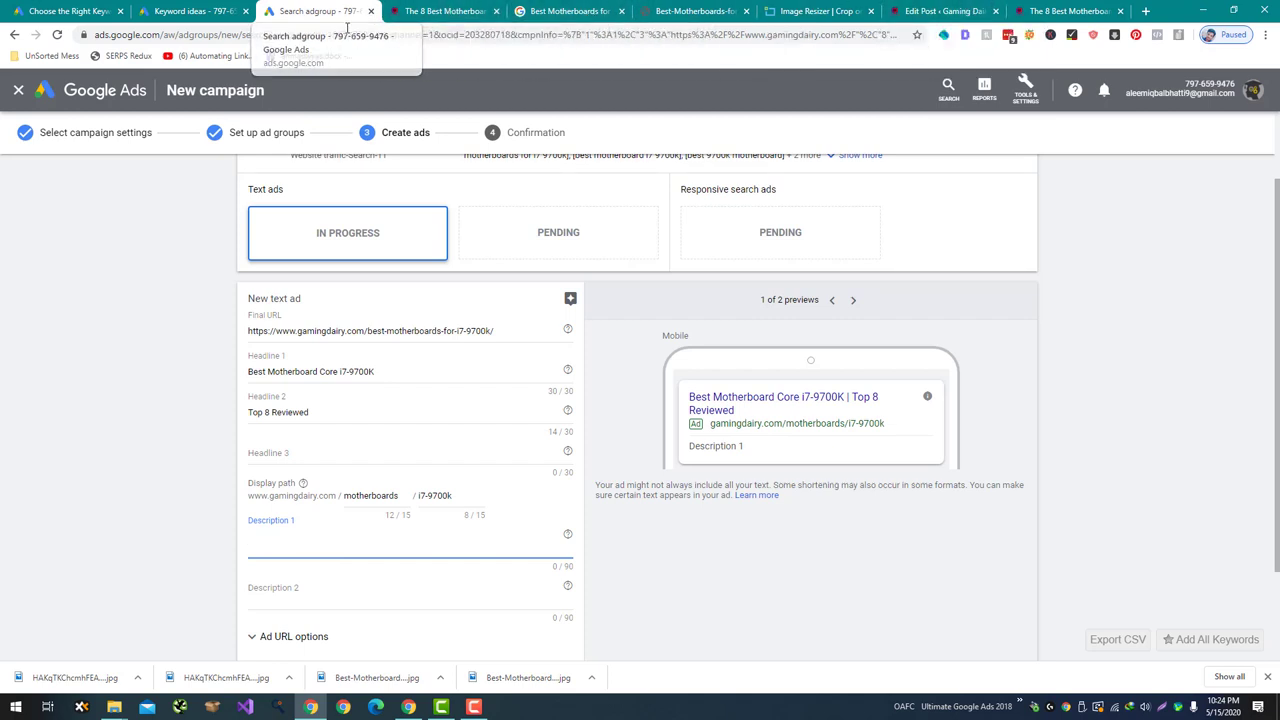
{"action": "key", "text": "ctrl+t"}
{"action": "type", "text": "best Motherboards for Core i7-9700K"}
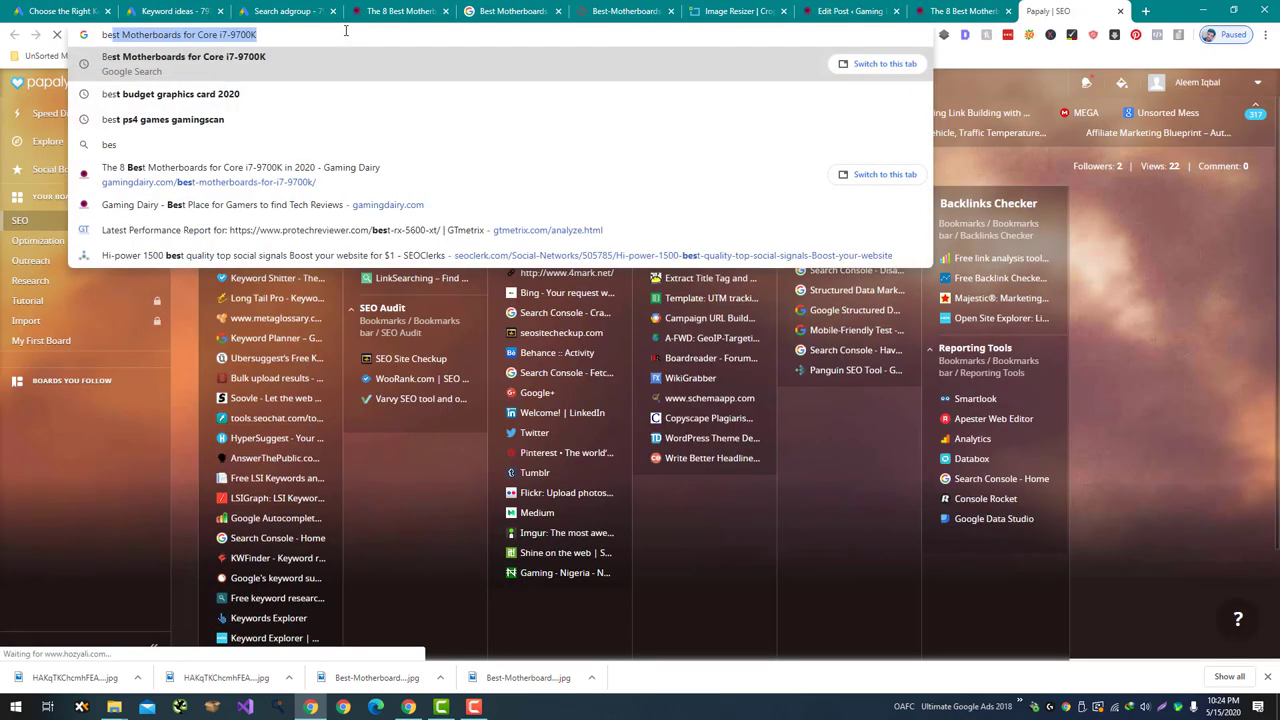
{"action": "key", "text": "Return"}
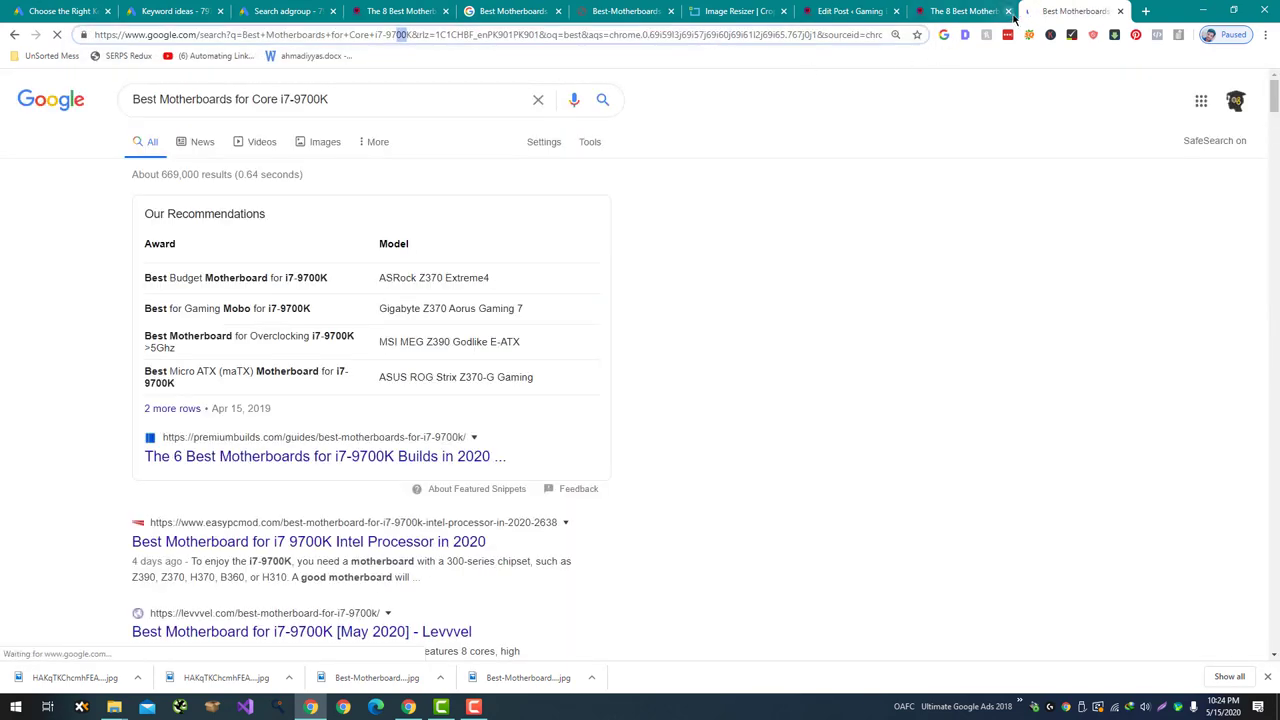
{"action": "left_click_drag", "start_coordinate": [1075, 11], "coordinate": [440, 10]}
{"action": "scroll", "coordinate": [366, 376], "scroll_direction": "down", "scroll_amount": 2}
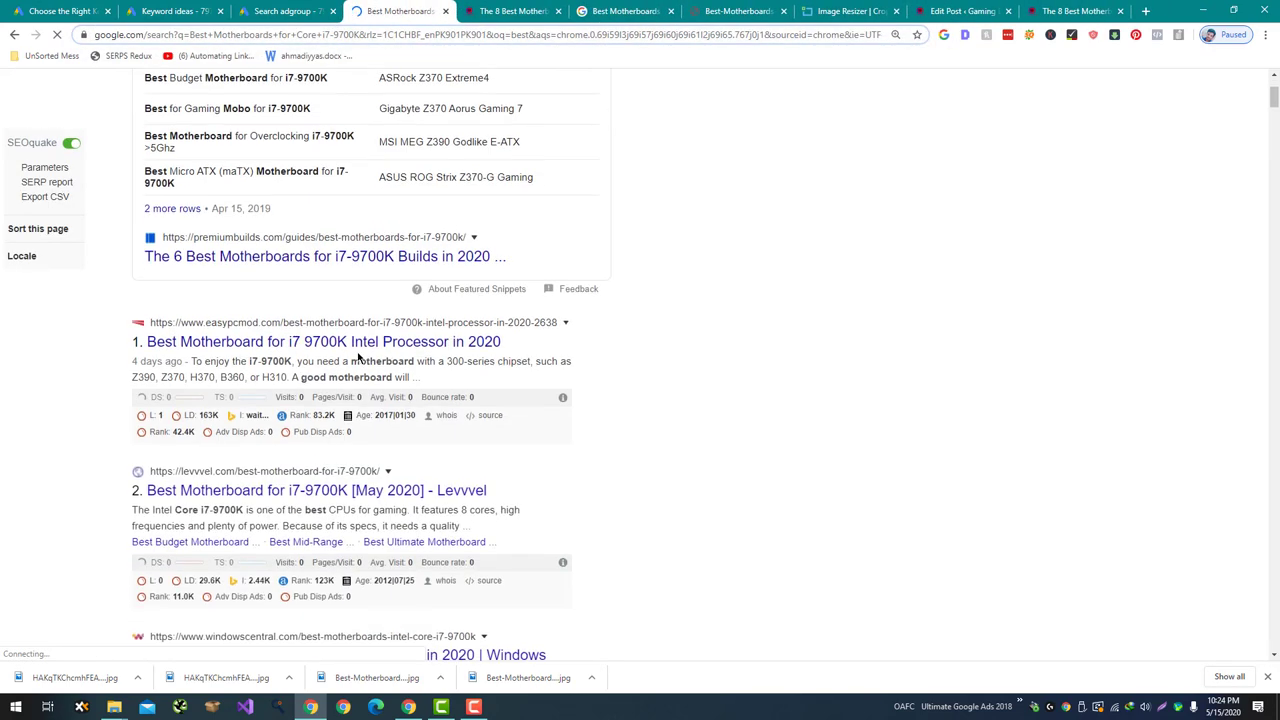
{"action": "scroll", "coordinate": [366, 376], "scroll_direction": "down", "scroll_amount": 2}
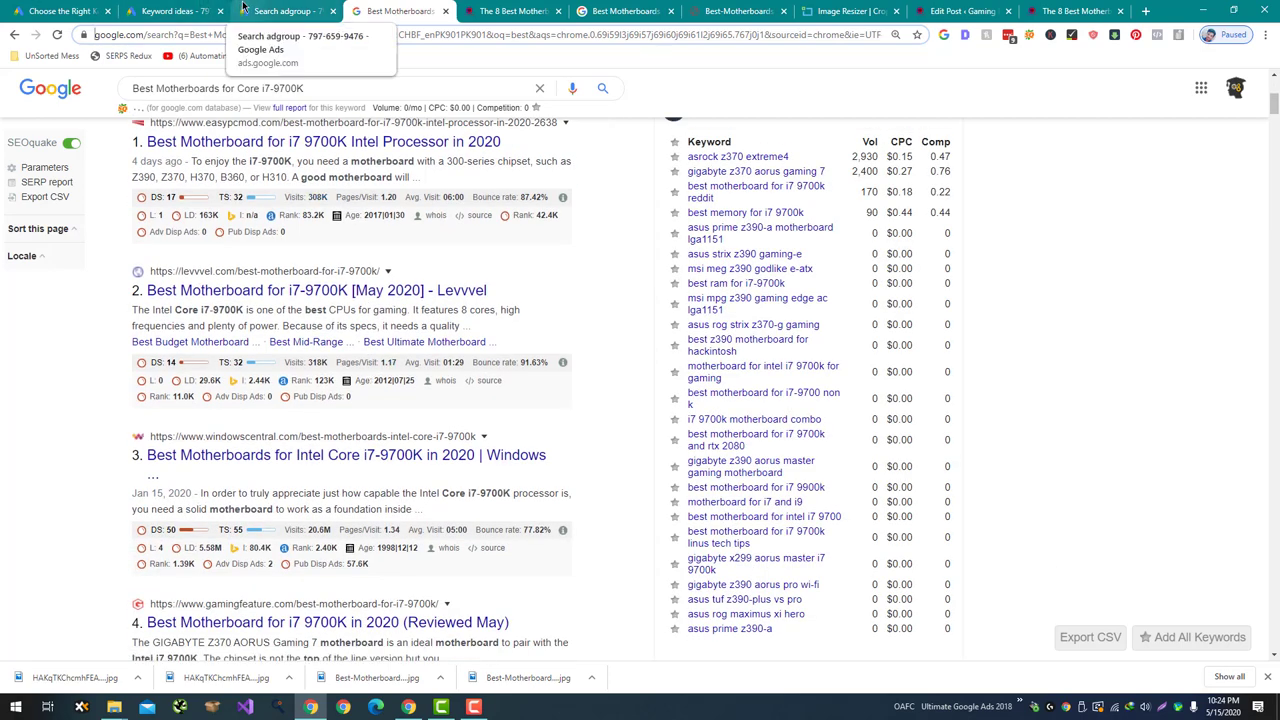
Begin Description 1 of the text ad with "The i7-9700 is consdiered one of the top notch Processor"
{"action": "left_click", "coordinate": [243, 7]}
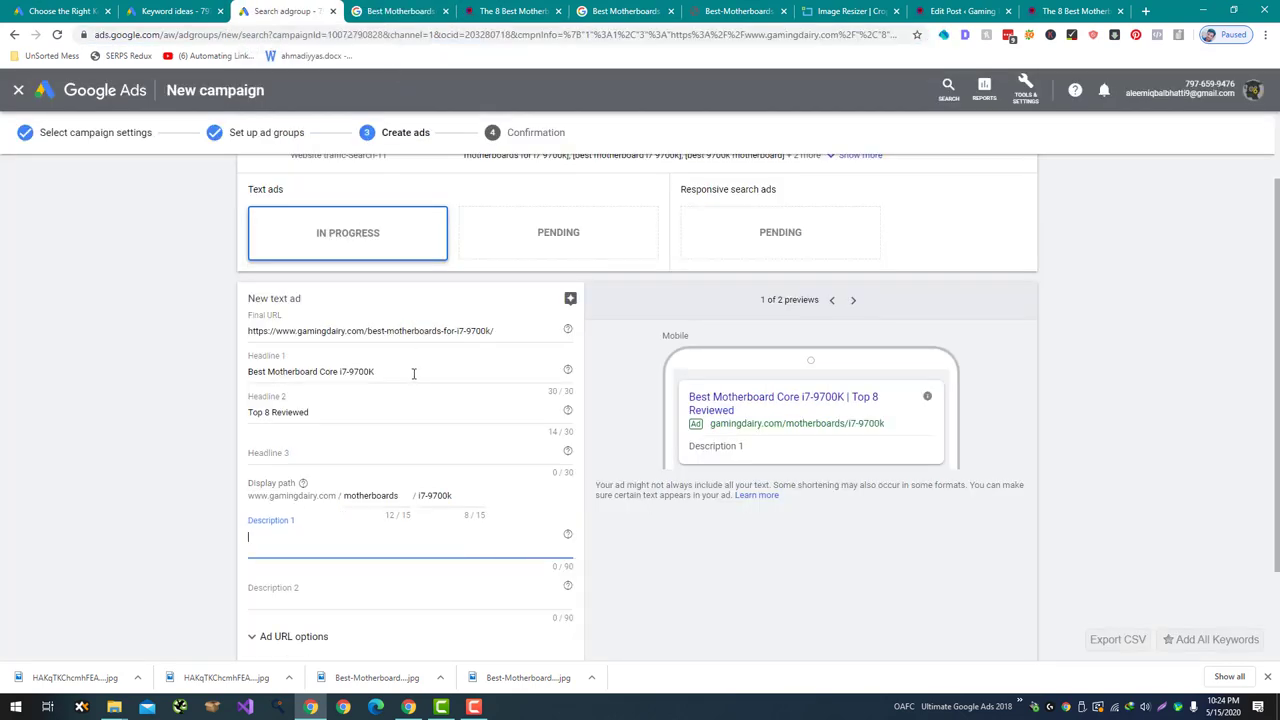
{"action": "type", "text": "The i7-9700 is consdie"}
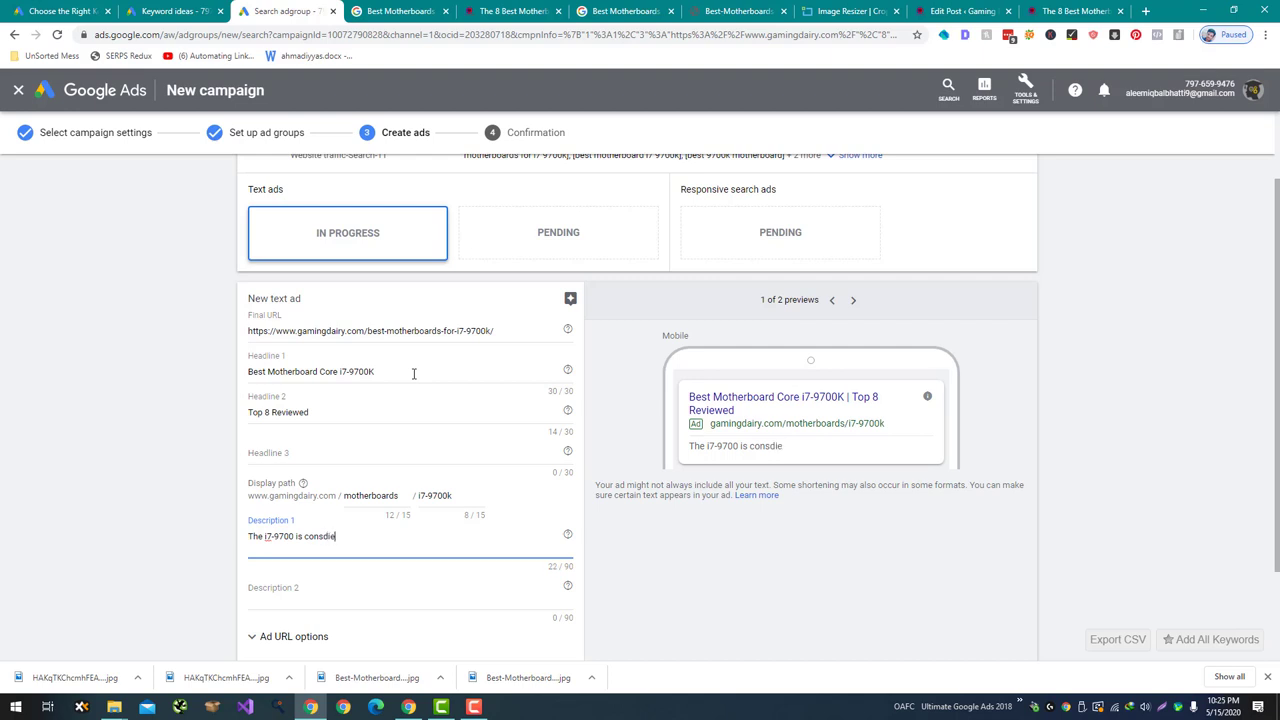
{"action": "type", "text": "red a top notch Processor"}
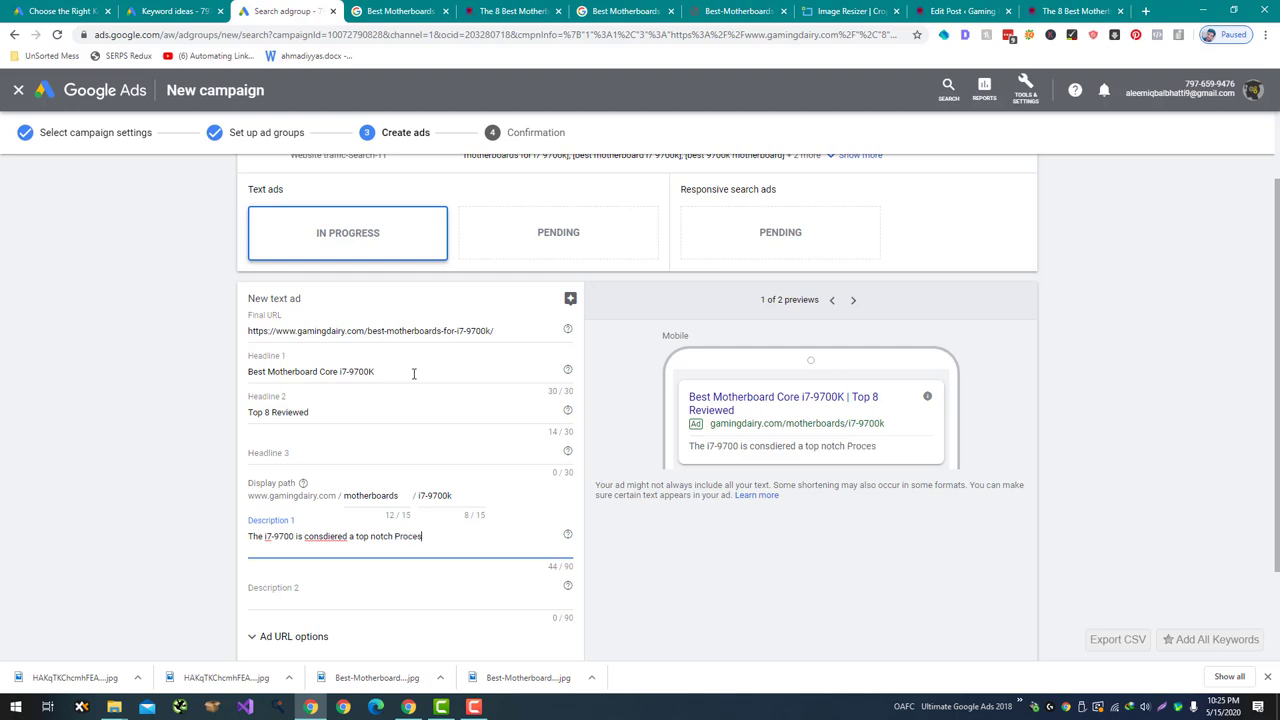
{"action": "key", "text": "Left"}
{"action": "key", "text": "Right"}
{"action": "key", "text": "Right"}
{"action": "key", "text": "Right"}
{"action": "key", "text": "shift+Right"}
{"action": "key", "text": "shift+Right"}
{"action": "type", "text": "one of the"}
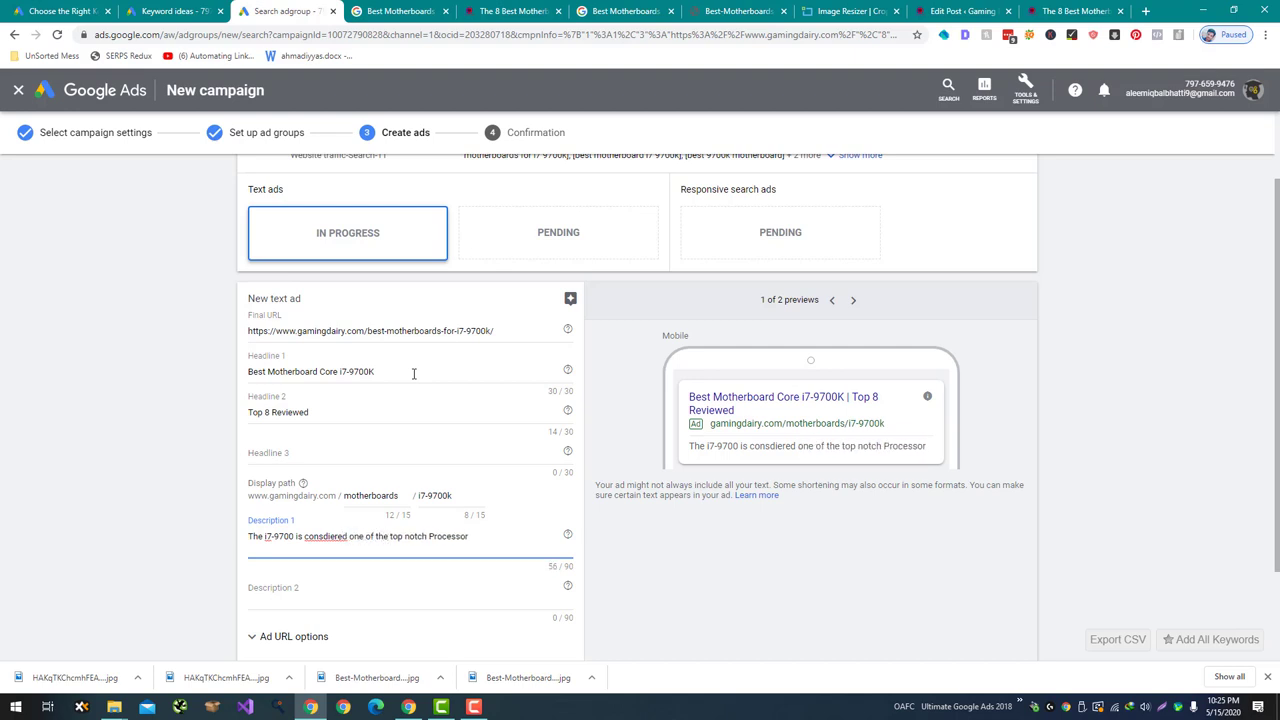
Correct the spelling of "considered" in Description 1 and finish the sentence with "in Gaming Industry."
{"action": "right_click", "coordinate": [336, 537]}
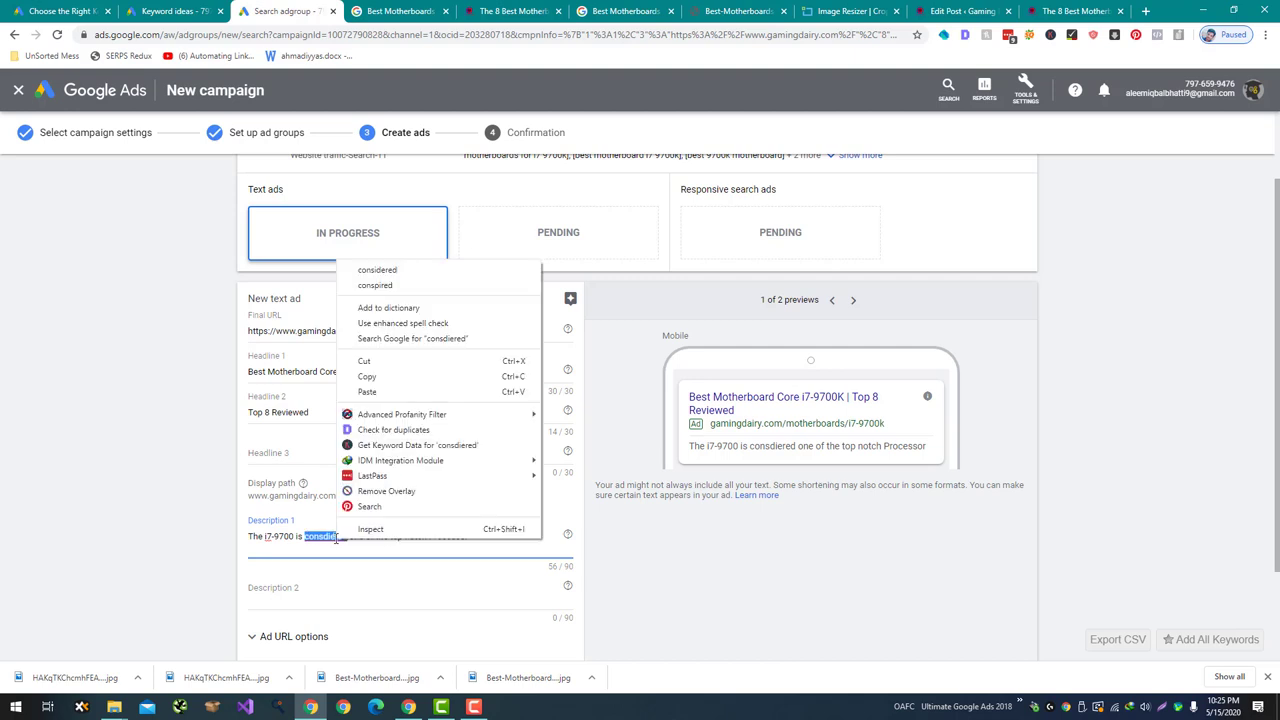
{"action": "left_click", "coordinate": [428, 271]}
{"action": "left_click", "coordinate": [484, 543]}
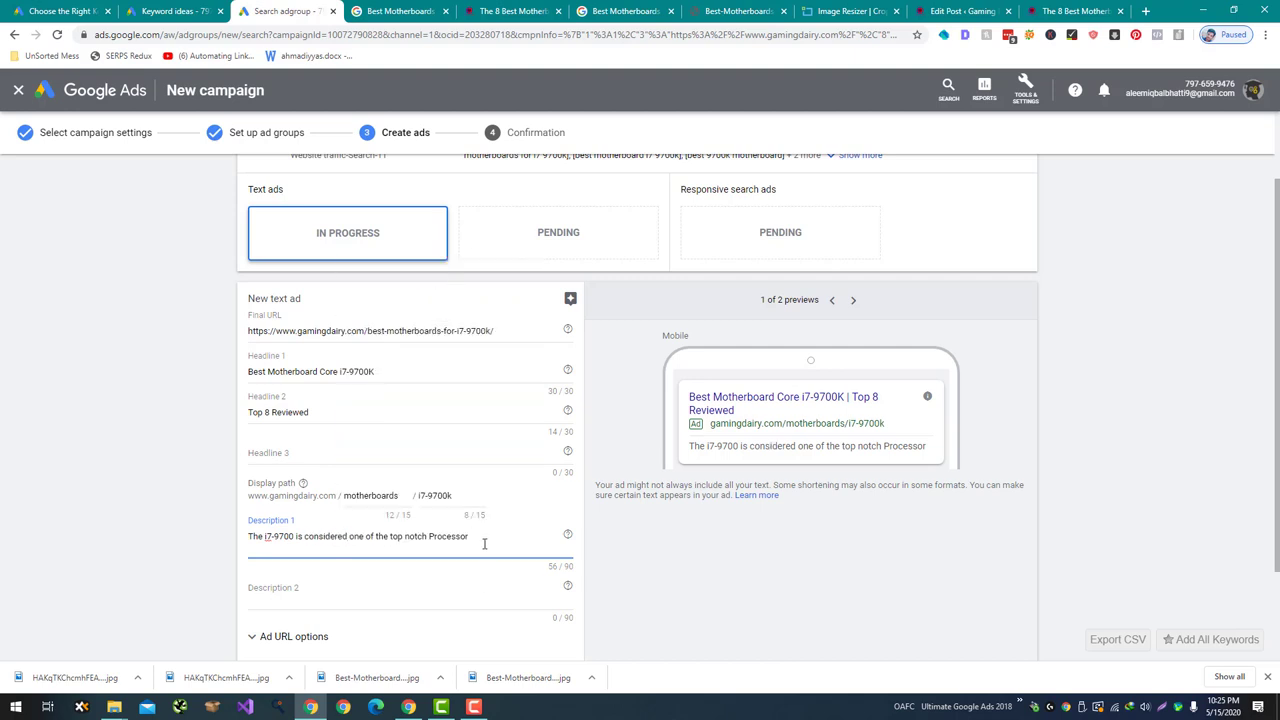
{"action": "type", "text": "in"}
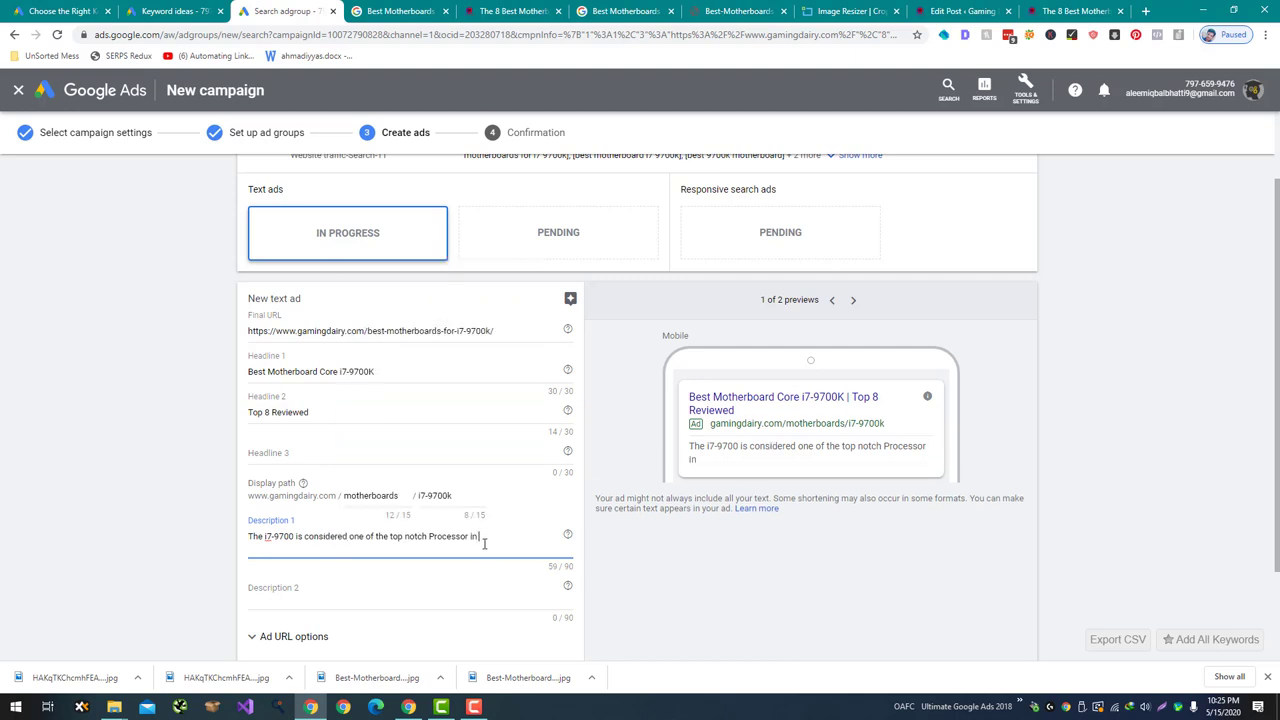
{"action": "type", "text": " Gaming Industry."}
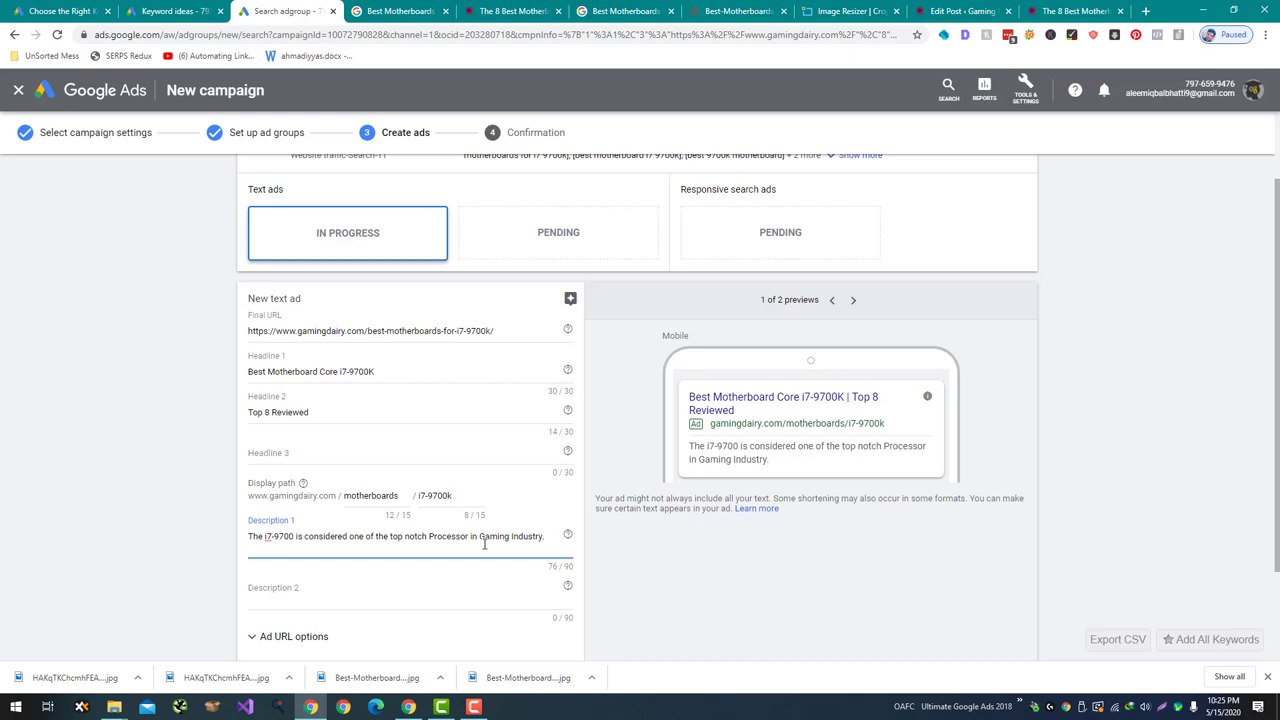
{"action": "type", "text": "C"}
{"action": "type", "text": "Selecting"}
{"action": "type", "text": " th"}
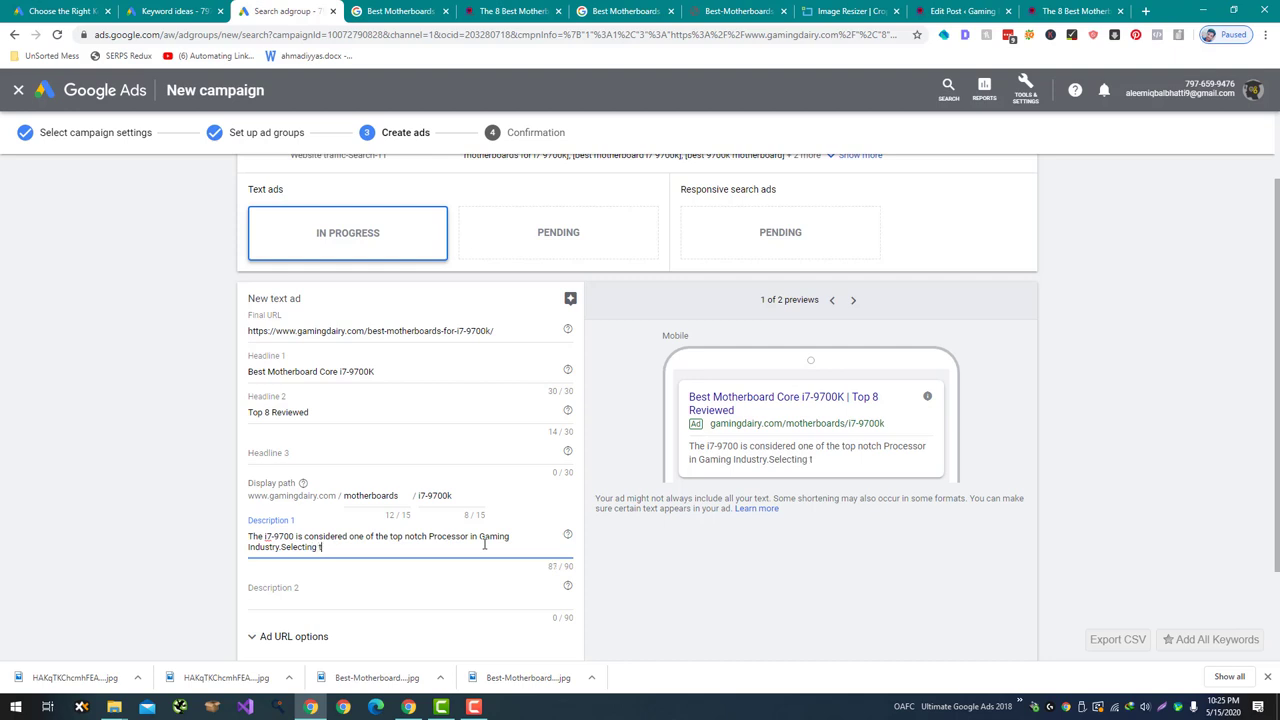
{"action": "type", "text": "e best"}
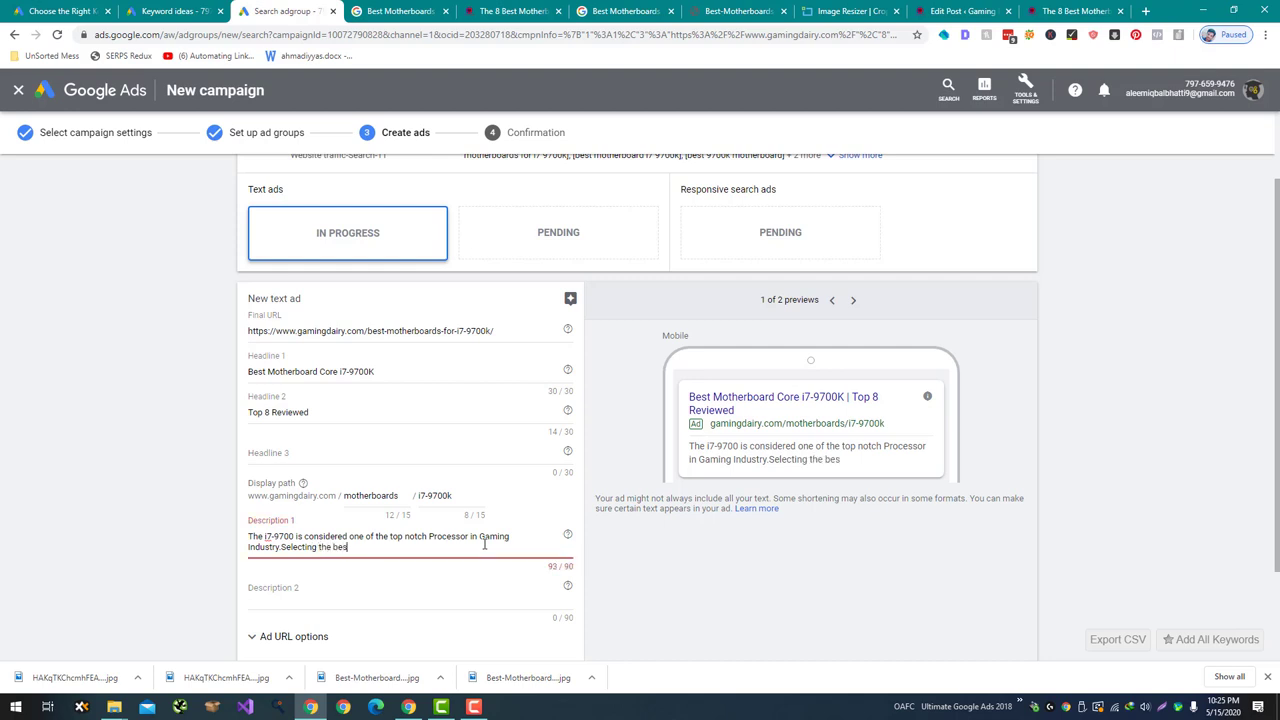
{"action": "key", "text": "BackSpace"}
{"action": "key", "text": "BackSpace"}
{"action": "key", "text": "BackSpace"}
{"action": "key", "text": "BackSpace"}
{"action": "key", "text": "BackSpace"}
{"action": "key", "text": "BackSpace"}
{"action": "key", "text": "BackSpace"}
{"action": "key", "text": "BackSpace"}
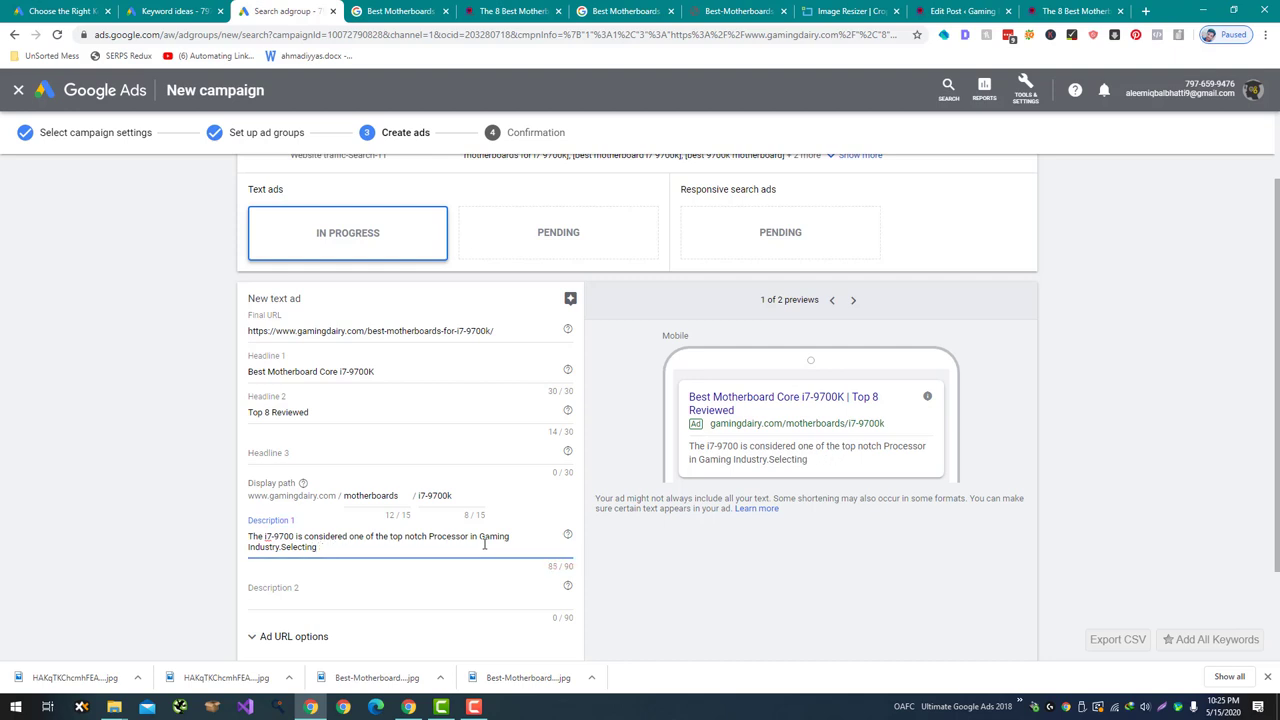
{"action": "key", "text": "BackSpace"}
{"action": "key", "text": "BackSpace"}
{"action": "key", "text": "BackSpace"}
{"action": "key", "text": "BackSpace"}
{"action": "key", "text": "BackSpace"}
{"action": "key", "text": "BackSpace"}
{"action": "key", "text": "BackSpace"}
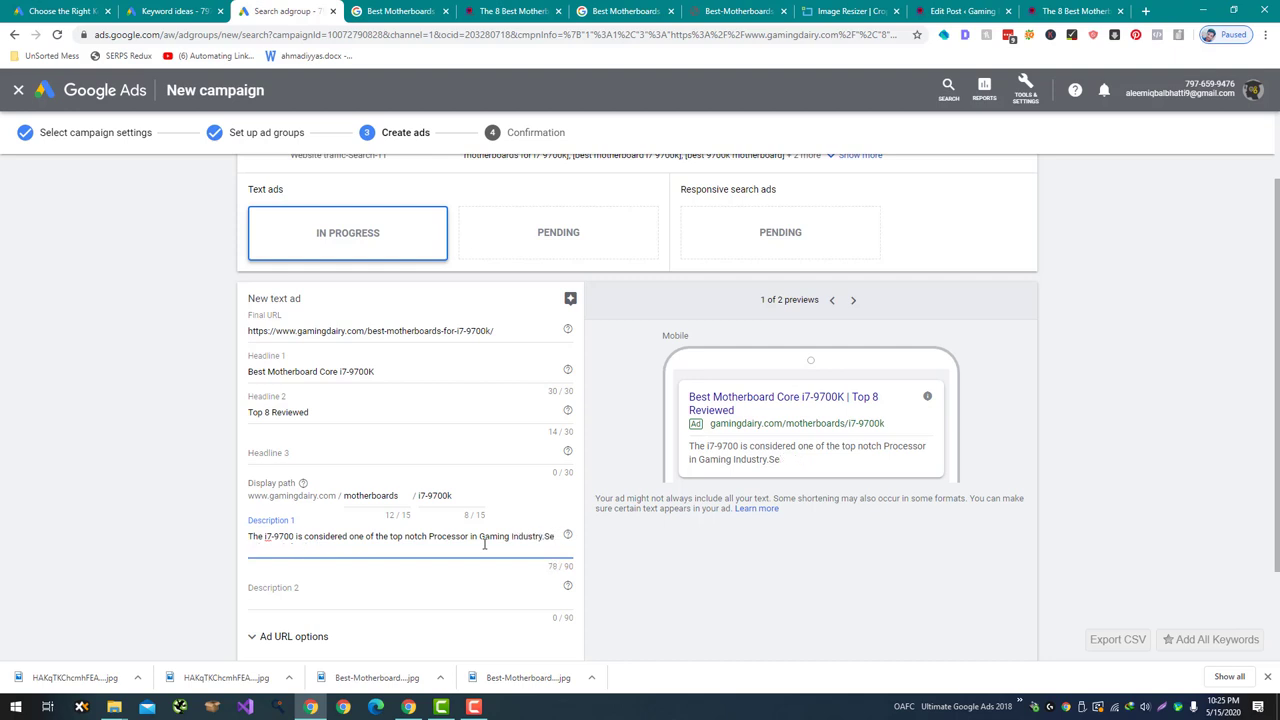
{"action": "key", "text": "BackSpace"}
Set Description 2 to "Select the best motherboard for Core i7-9700K is quite difficult process so we will guide."
{"action": "key", "text": "Tab"}
{"action": "key", "text": "Tab"}
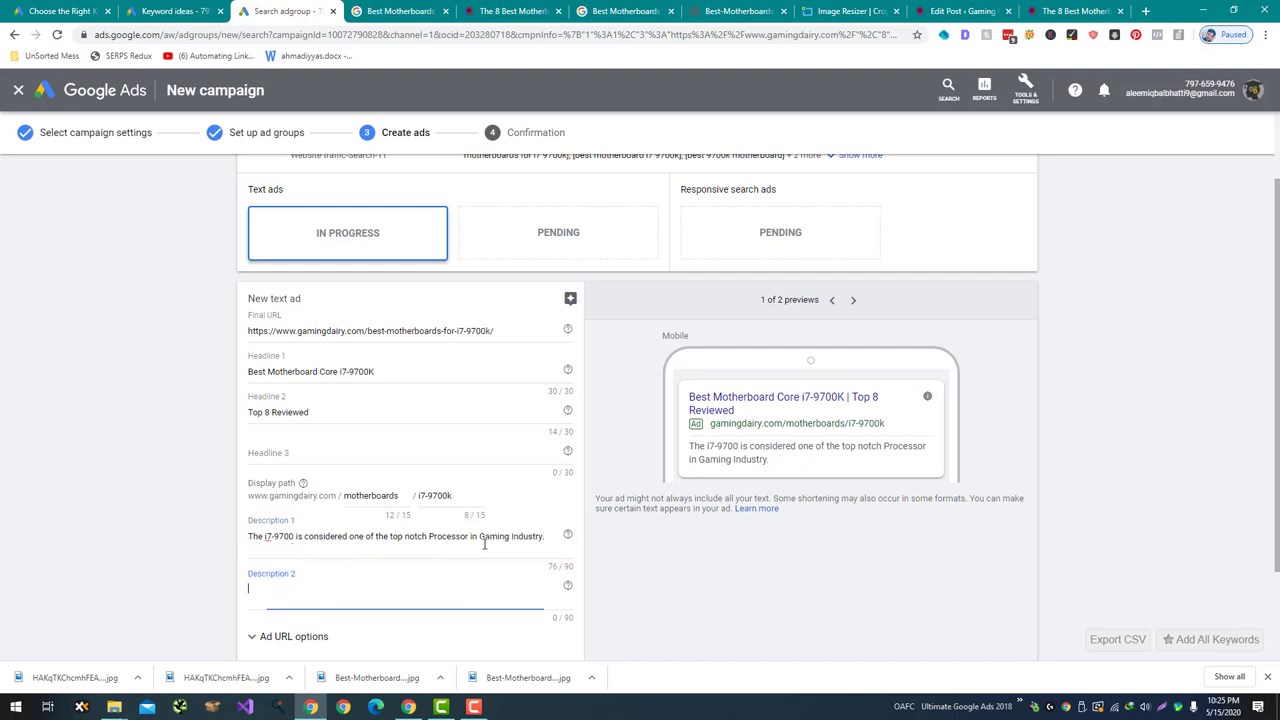
{"action": "type", "text": "Select the be"}
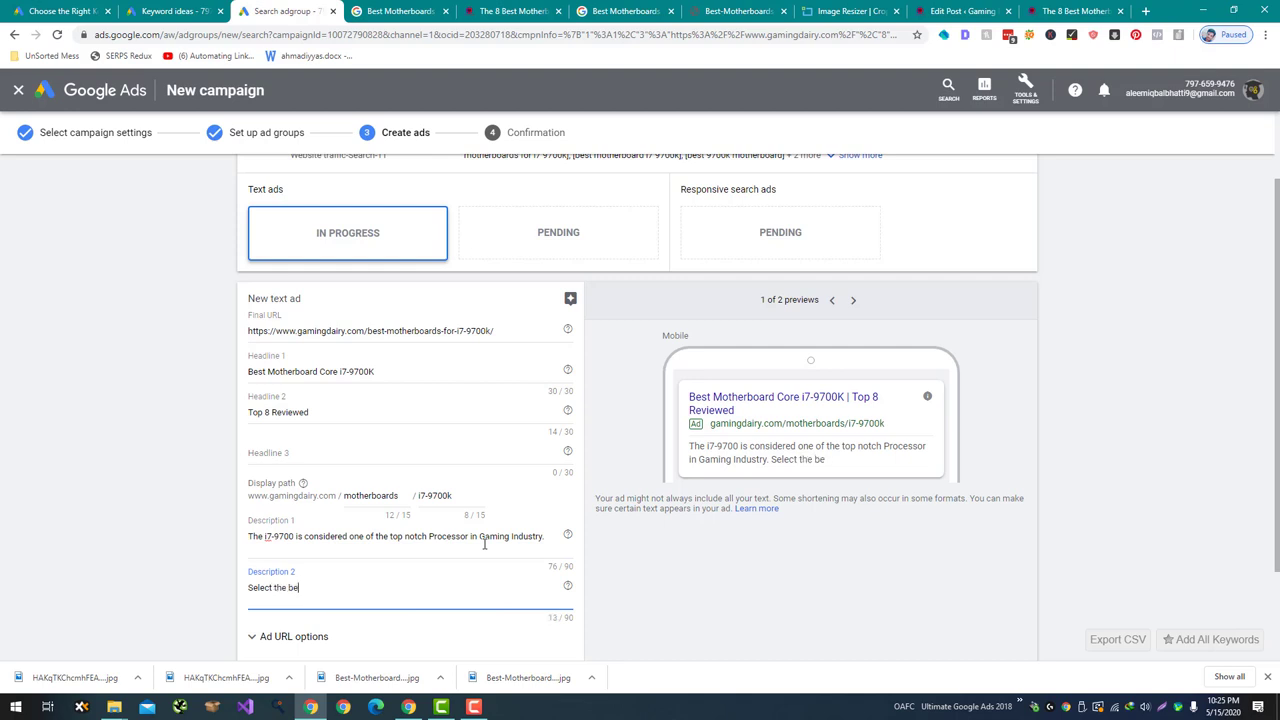
{"action": "type", "text": "st motherboard"}
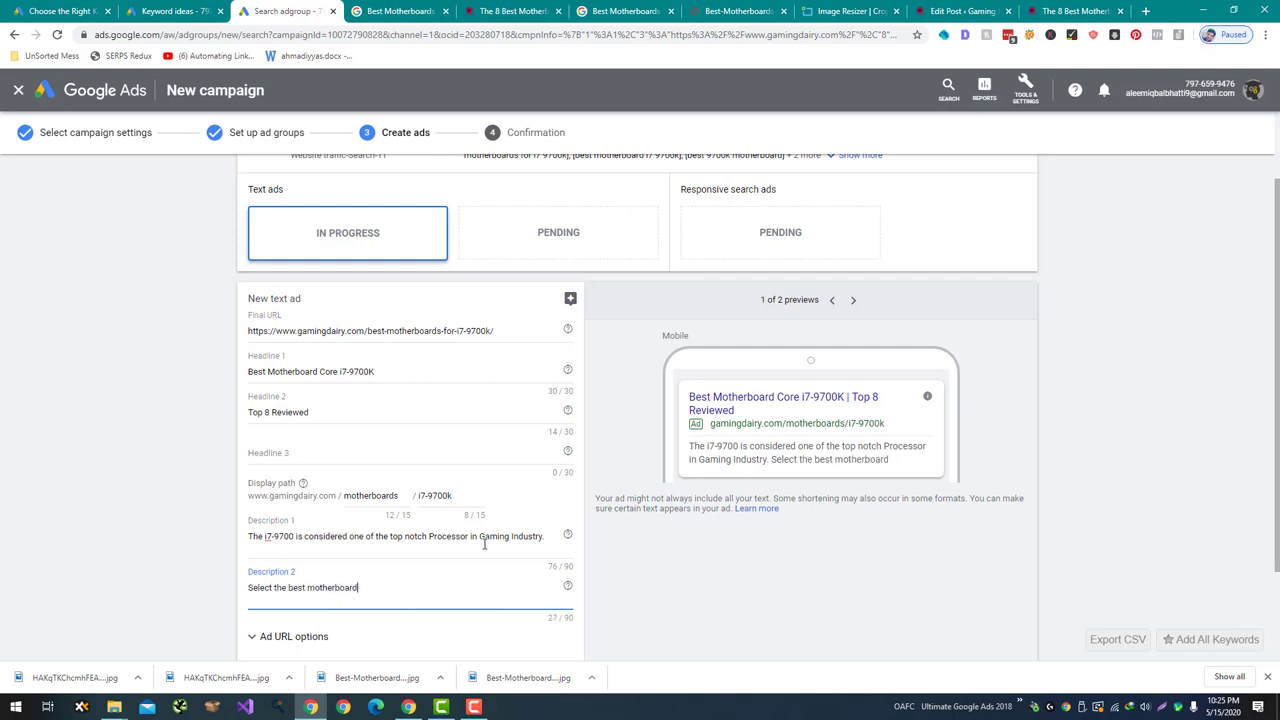
{"action": "type", "text": " for Core 8"}
{"action": "type", "text": "7-"}
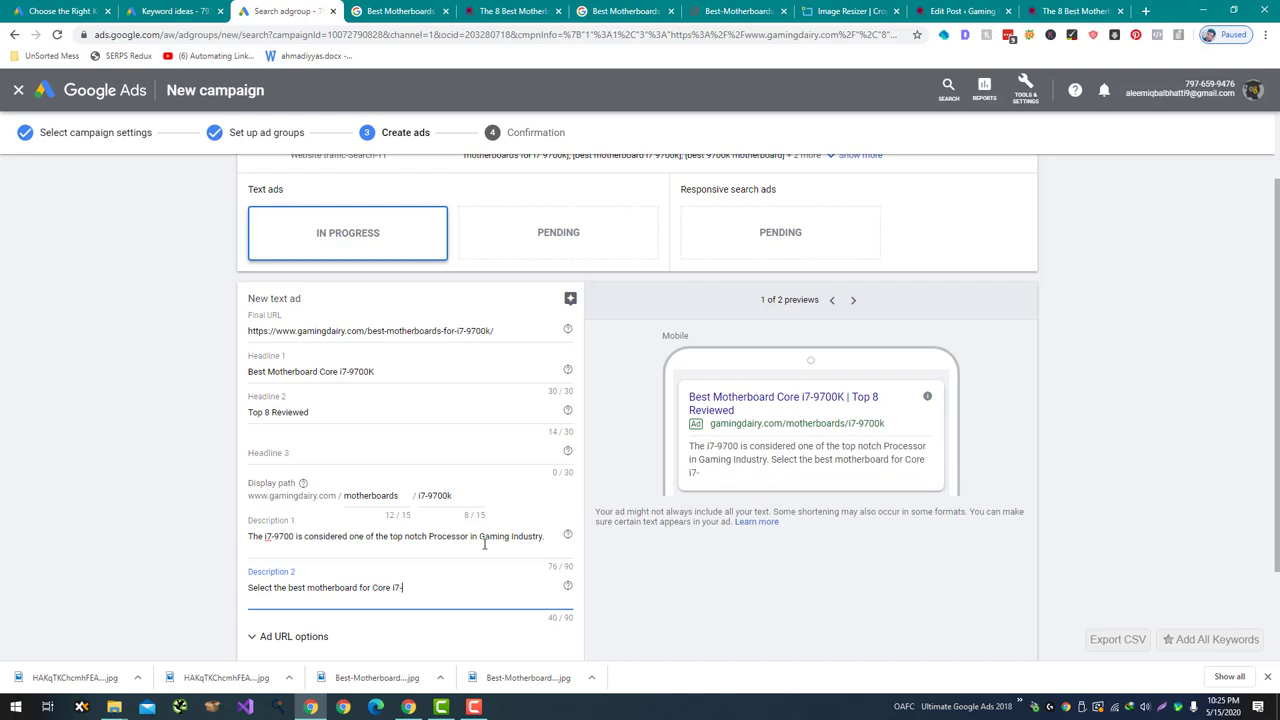
{"action": "type", "text": "9700K is quite diff"}
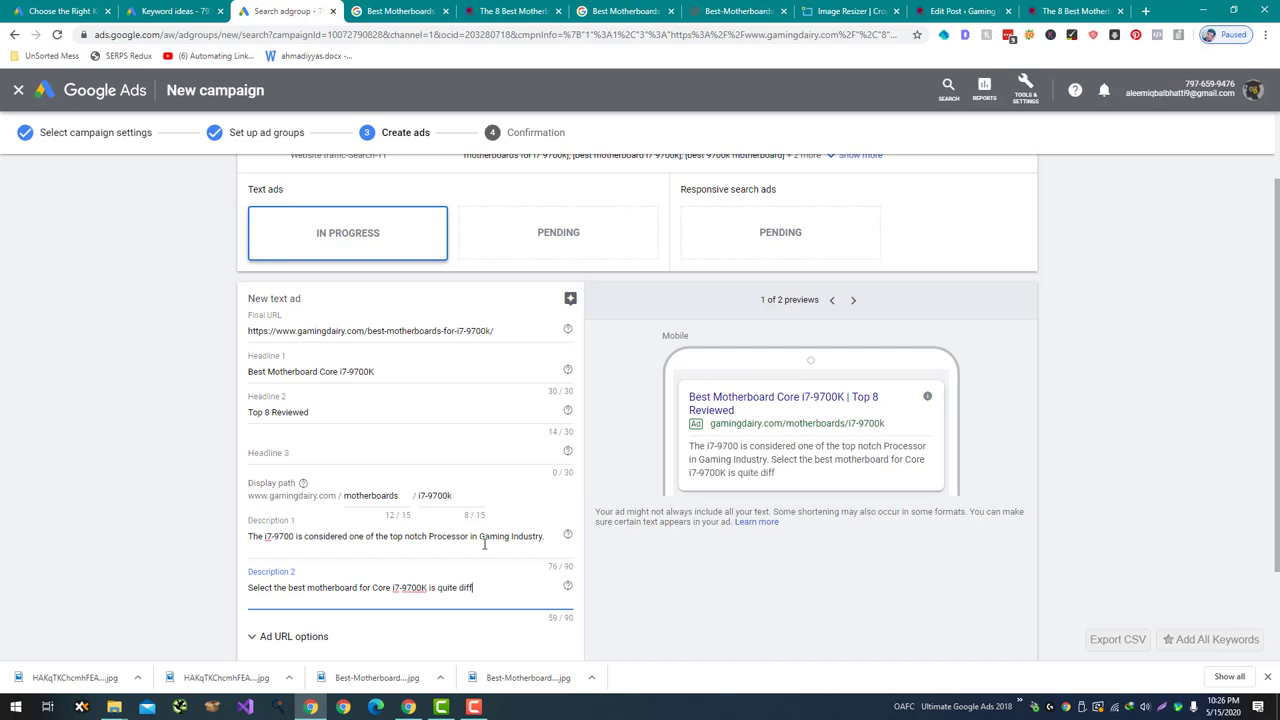
{"action": "type", "text": "icult process so we have de"}
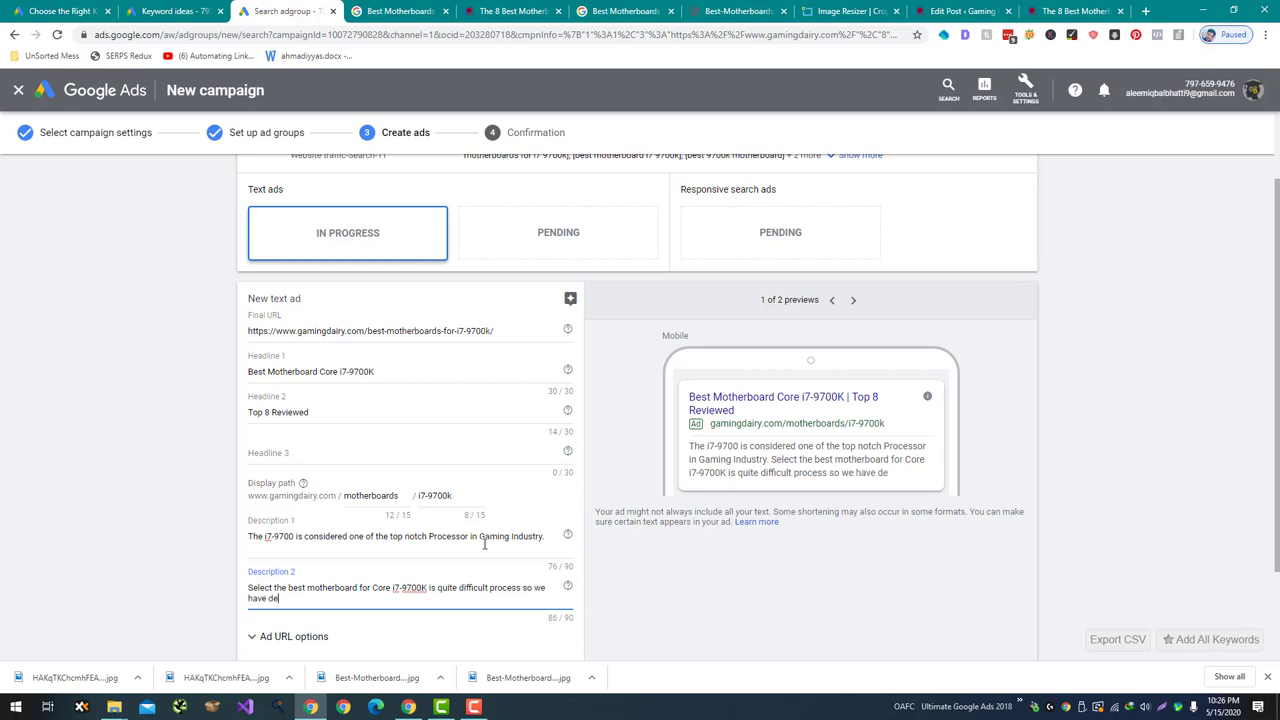
{"action": "key", "text": "BackSpace"}
{"action": "key", "text": "BackSpace"}
{"action": "key", "text": "BackSpace"}
{"action": "key", "text": "BackSpace"}
{"action": "key", "text": "BackSpace"}
{"action": "type", "text": "will guide."}
Expand the text ad's URL options, look through the tracking template, URL suffix and custom parameter fields, and collapse them
{"action": "scroll", "coordinate": [484, 543], "scroll_direction": "down", "scroll_amount": 2}
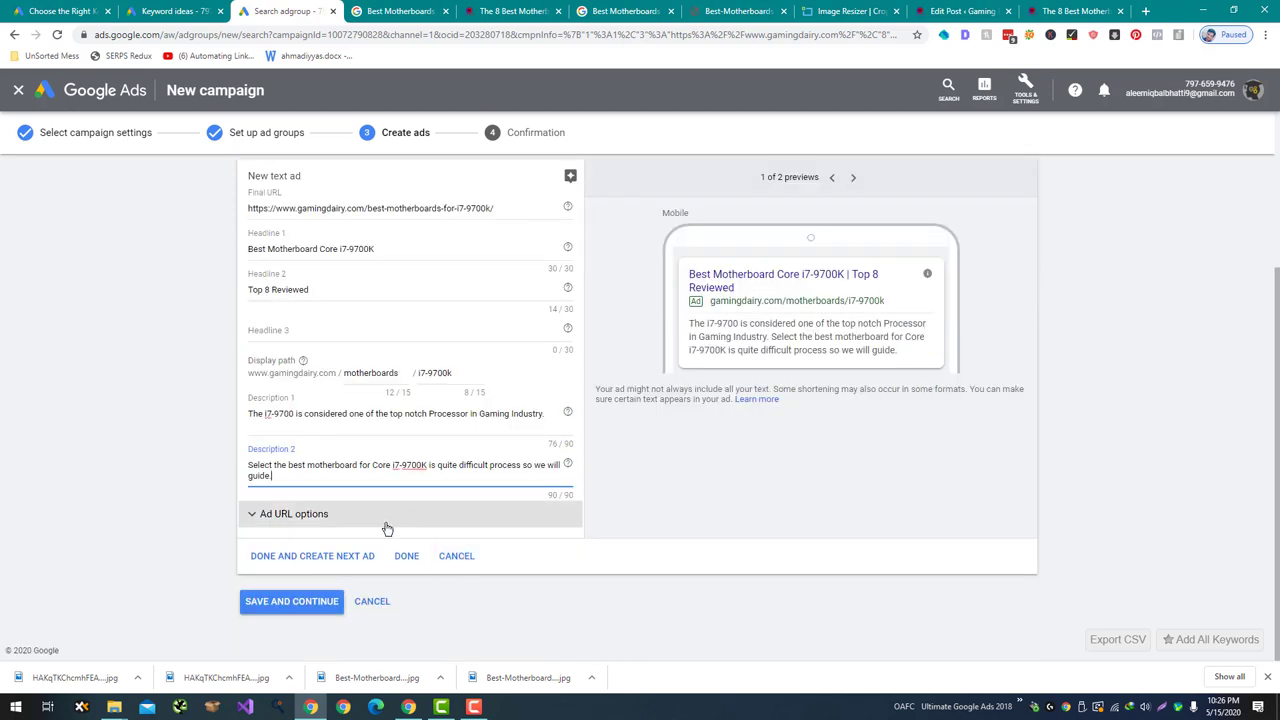
{"action": "left_click", "coordinate": [297, 514]}
{"action": "scroll", "coordinate": [297, 520], "scroll_direction": "down", "scroll_amount": 2}
{"action": "scroll", "coordinate": [297, 520], "scroll_direction": "up", "scroll_amount": 2}
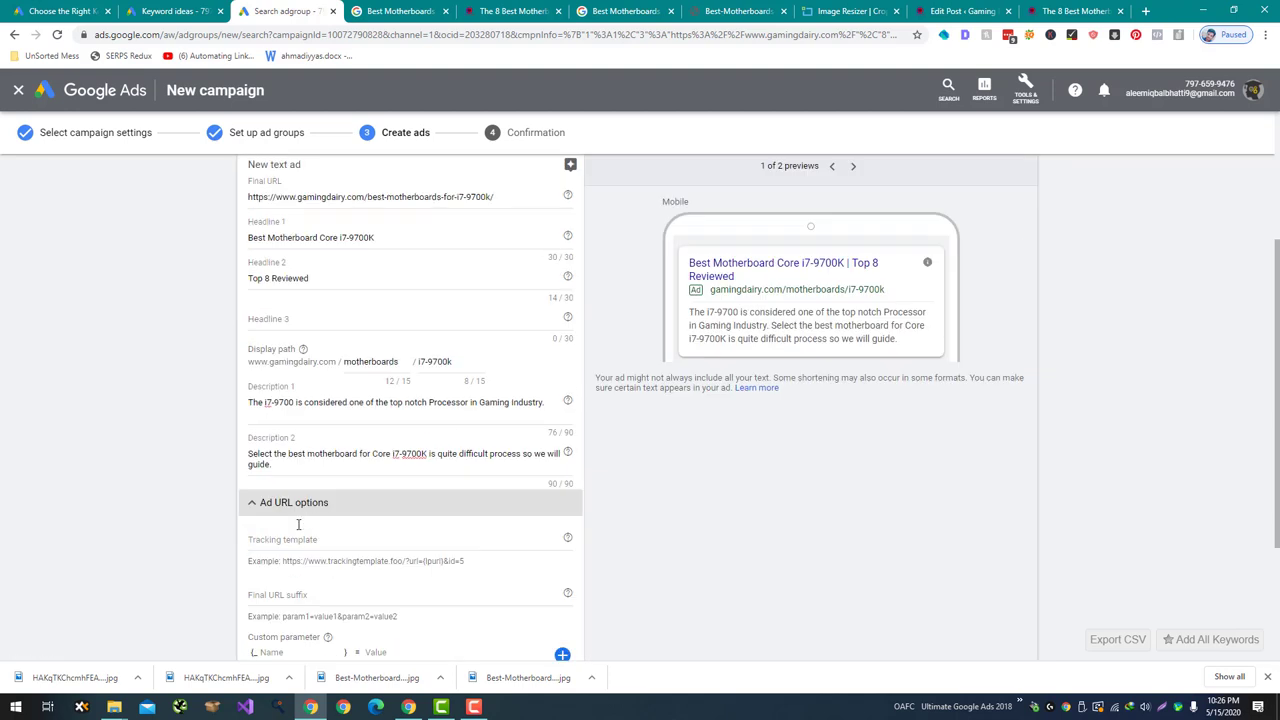
{"action": "scroll", "coordinate": [300, 524], "scroll_direction": "down", "scroll_amount": 1}
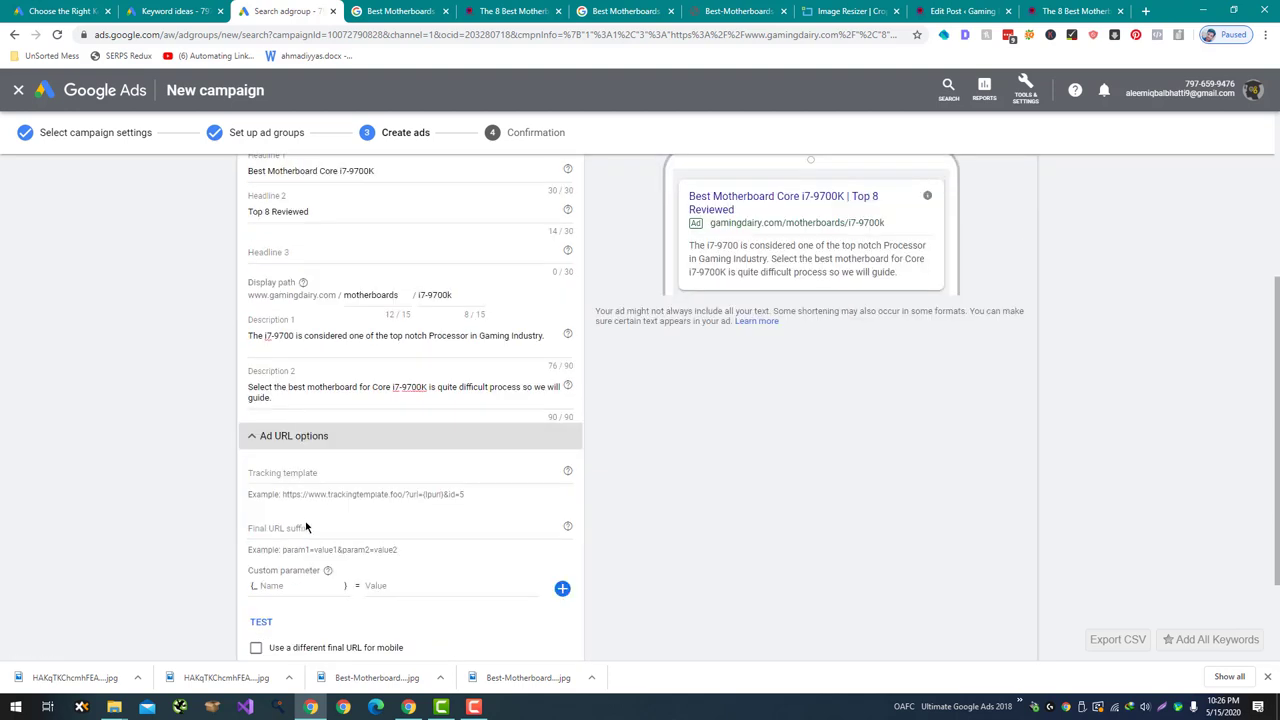
{"action": "left_click", "coordinate": [351, 437]}
Review the completed text ad, save it without adding another ad, and continue to the campaign confirmation
{"action": "scroll", "coordinate": [250, 555], "scroll_direction": "up", "scroll_amount": 3}
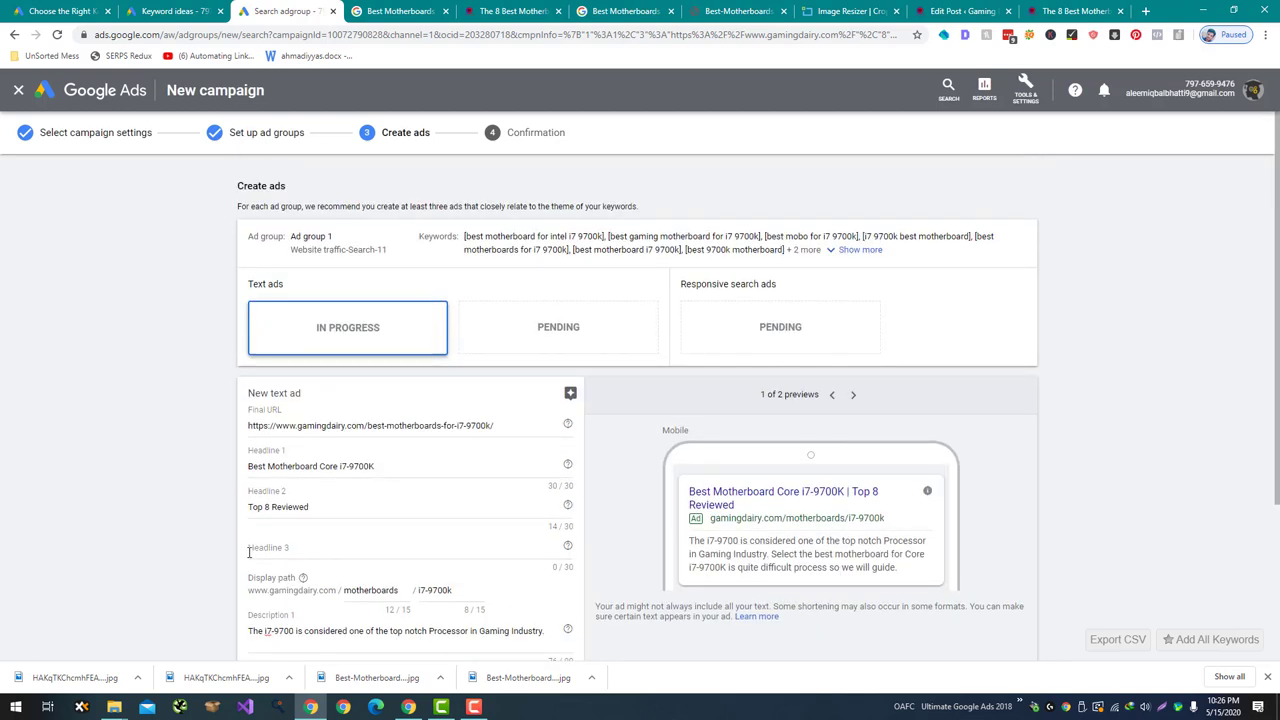
{"action": "scroll", "coordinate": [250, 549], "scroll_direction": "down", "scroll_amount": 5}
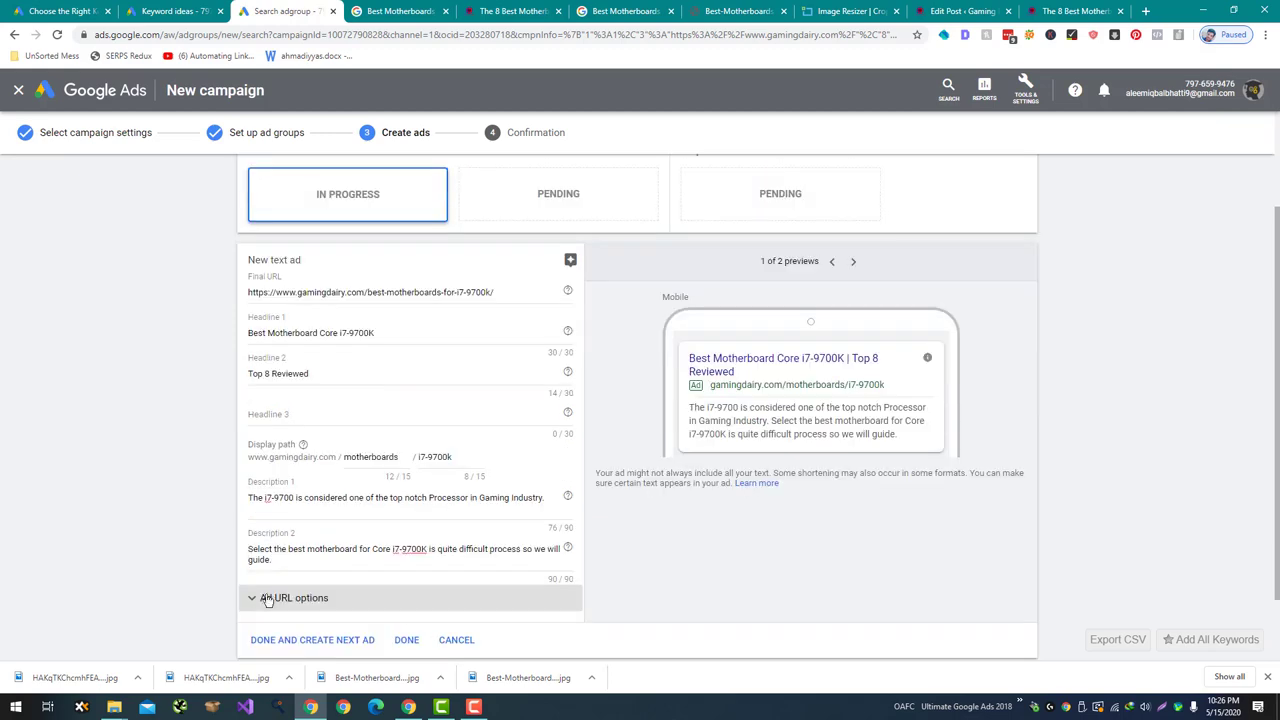
{"action": "left_click", "coordinate": [314, 603]}
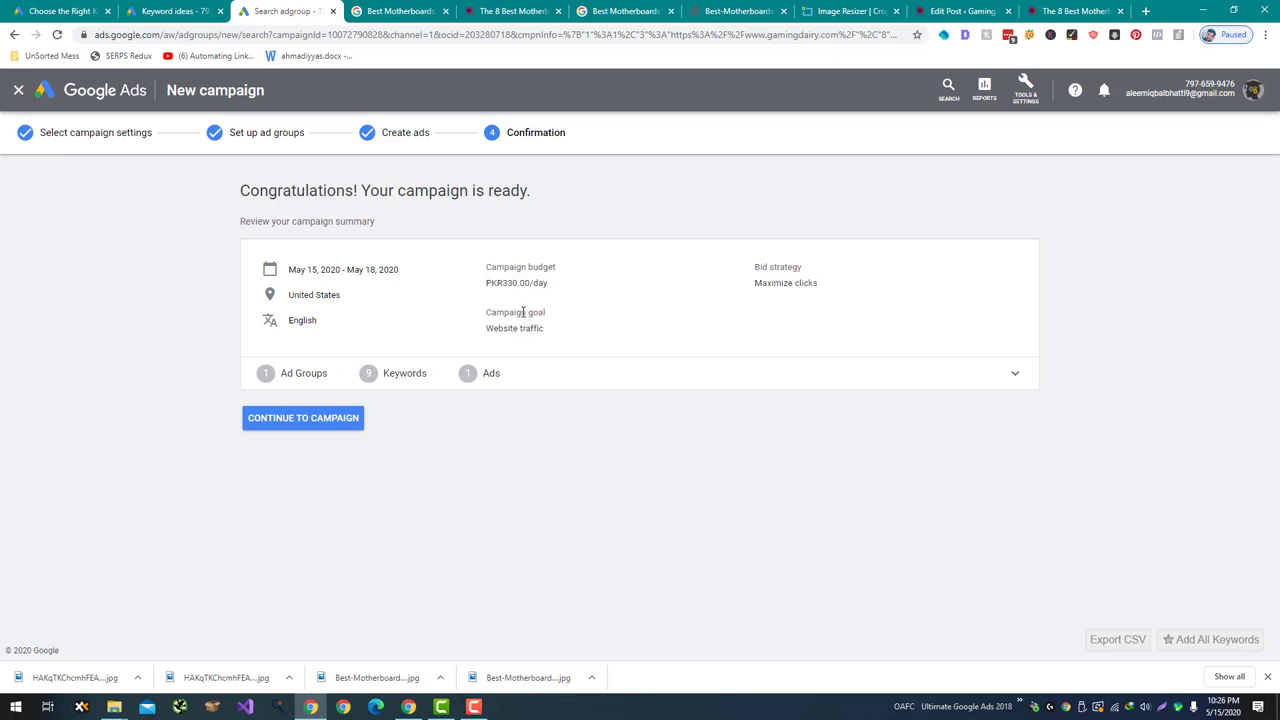
Review the campaign summary's location, language, goal, daily budget and bid strategy
{"action": "double_click", "coordinate": [328, 296]}
{"action": "left_click", "coordinate": [315, 318]}
{"action": "left_click_drag", "start_coordinate": [503, 330], "coordinate": [520, 333]}
{"action": "left_click", "coordinate": [523, 334]}
{"action": "triple_click", "coordinate": [523, 334]}
{"action": "double_click", "coordinate": [522, 283]}
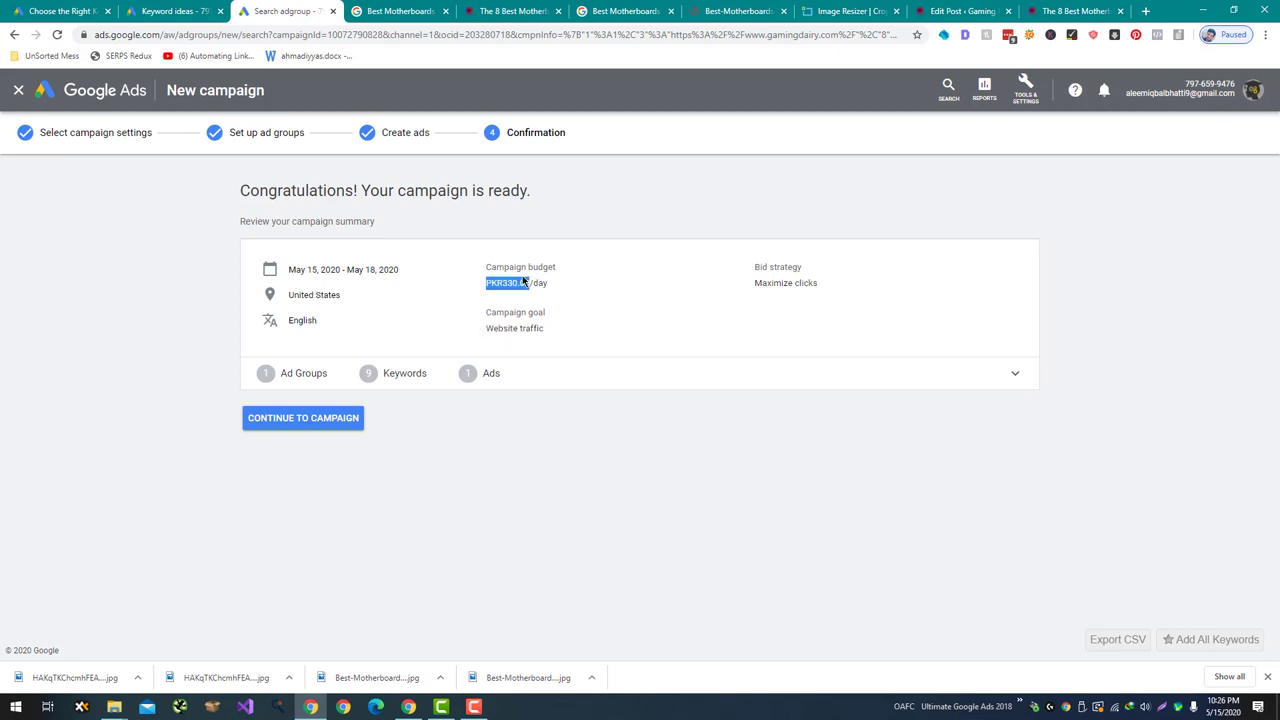
{"action": "triple_click", "coordinate": [771, 285]}
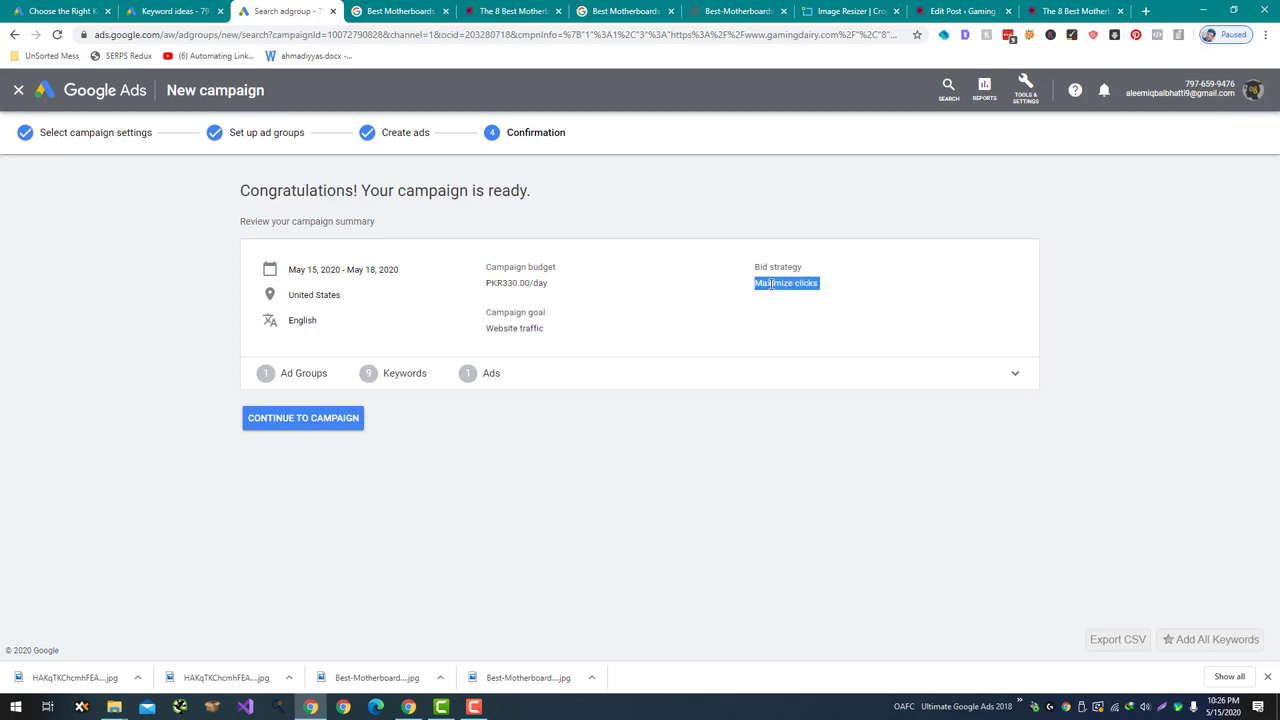
Continue to the new Website traffic-Search-11 campaign and open its overview
{"action": "left_click", "coordinate": [354, 420]}
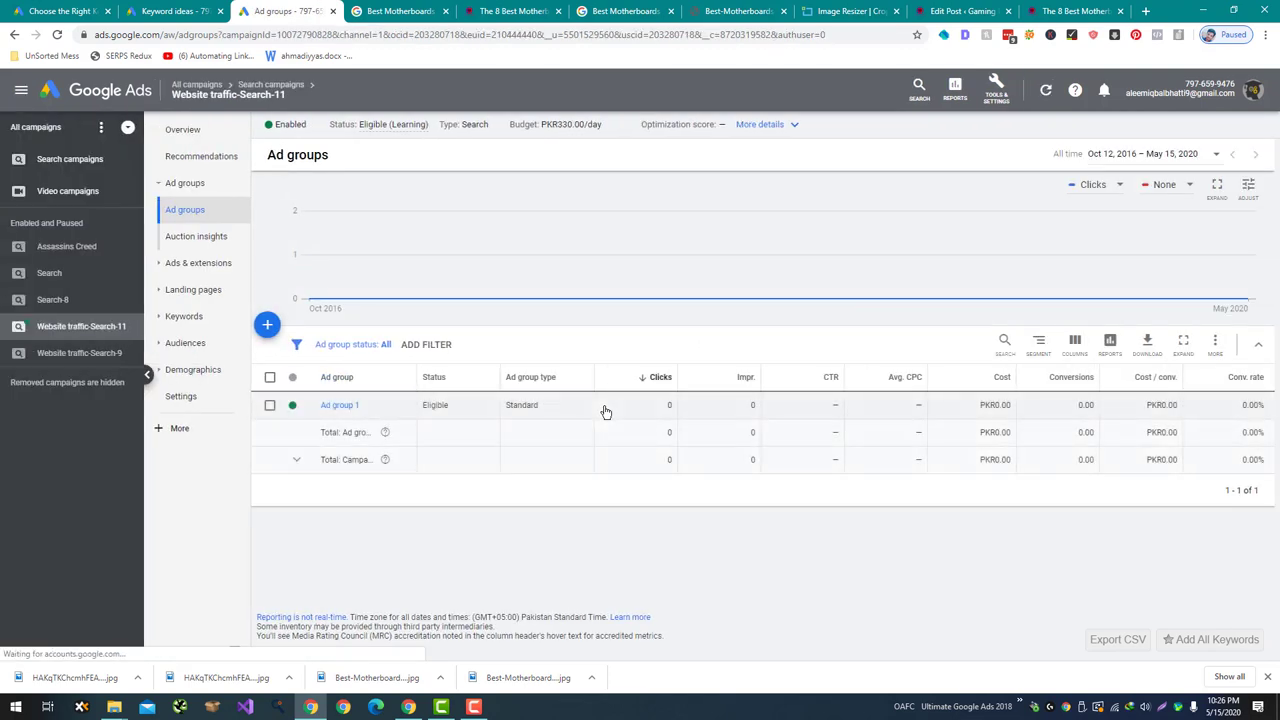
{"action": "left_click", "coordinate": [198, 131]}
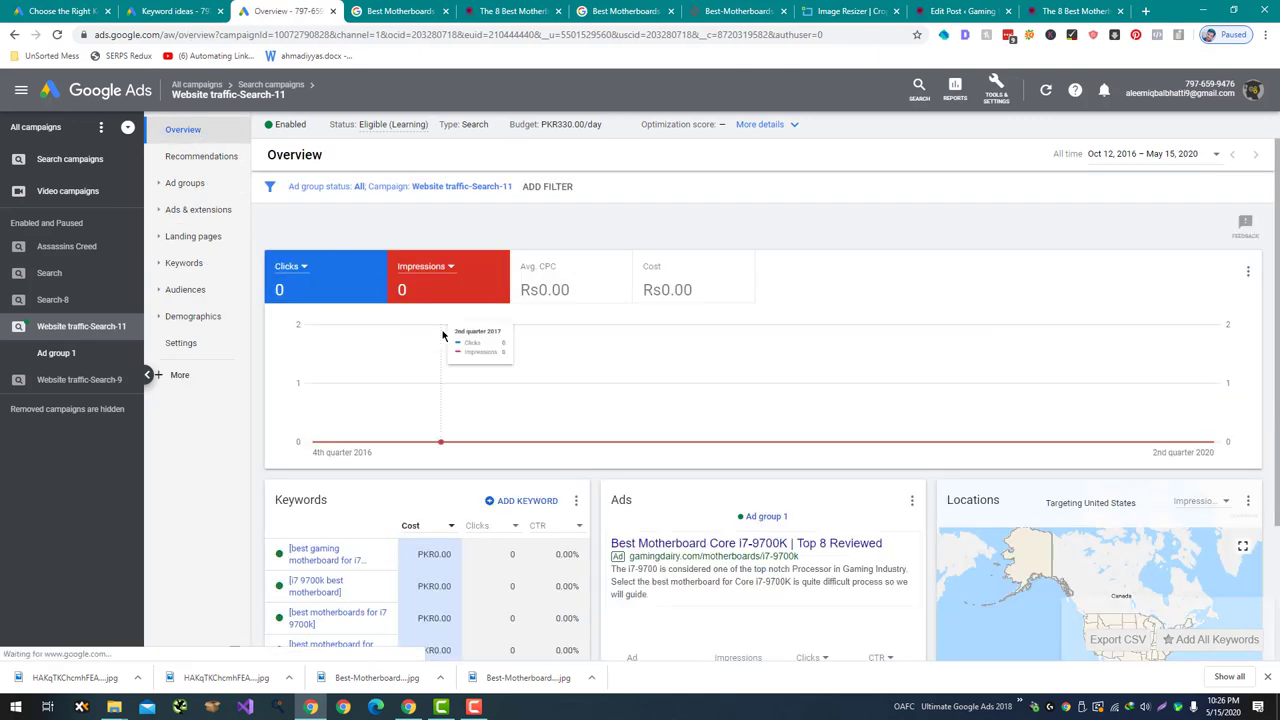
Review the keywords, ads and locations summaries on the campaign overview and dismiss the feedback survey
{"action": "scroll", "coordinate": [444, 336], "scroll_direction": "down", "scroll_amount": 1}
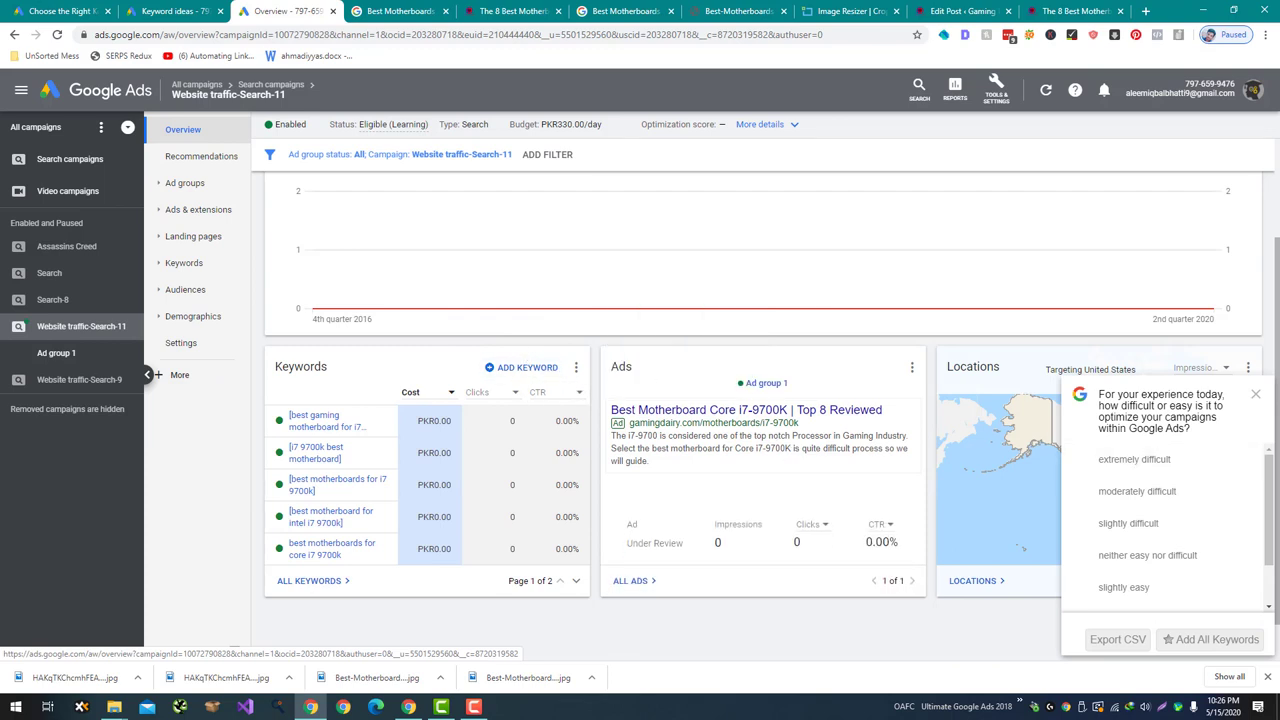
{"action": "left_click", "coordinate": [1255, 394]}
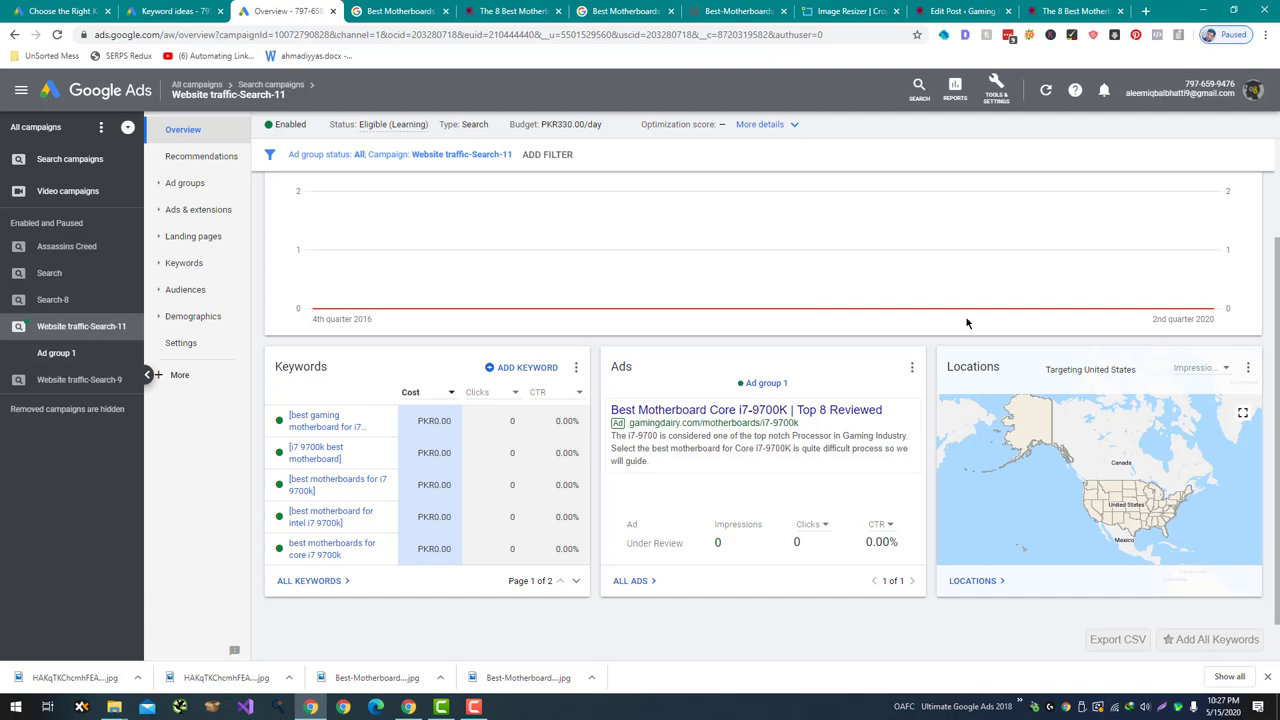
Copy "Best Motherboards for Core i7-9700K" from the Gaming Dairy article's heading and search Google for it in a new browser tab
{"action": "left_click", "coordinate": [532, 9]}
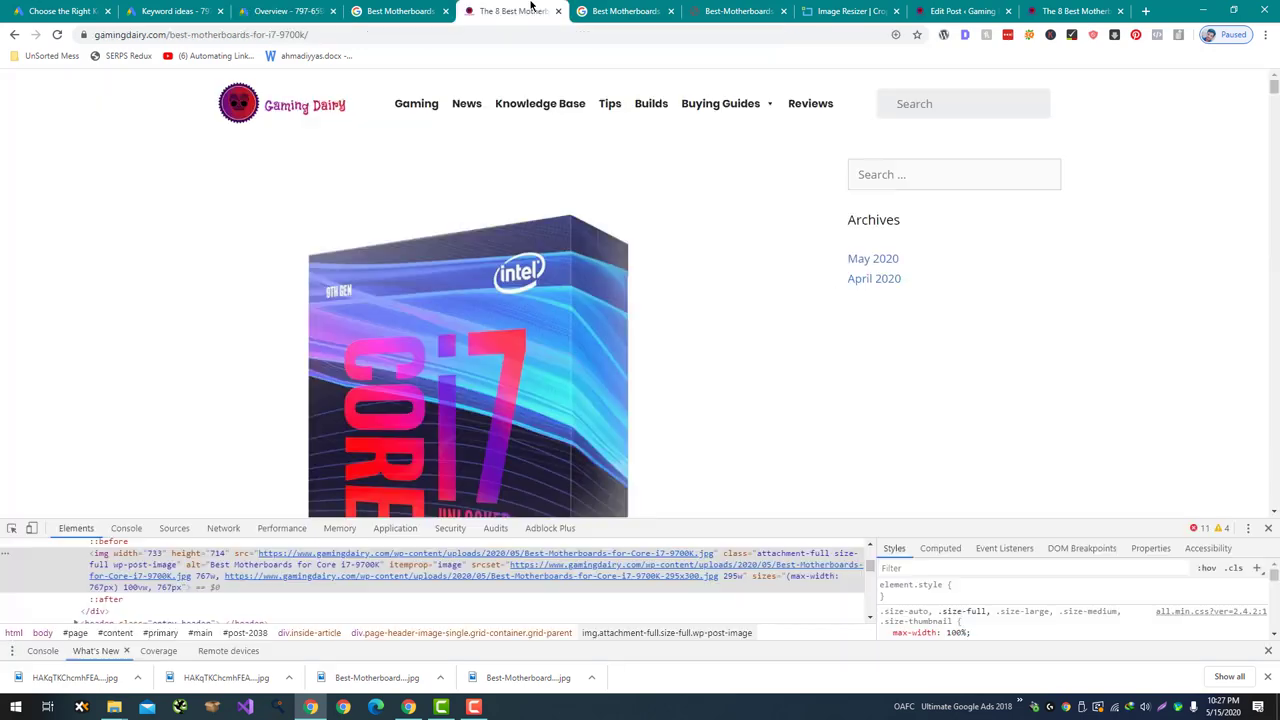
{"action": "scroll", "coordinate": [414, 160], "scroll_direction": "down", "scroll_amount": 2}
{"action": "scroll", "coordinate": [413, 160], "scroll_direction": "down", "scroll_amount": 4}
{"action": "key", "text": "ctrl+c"}
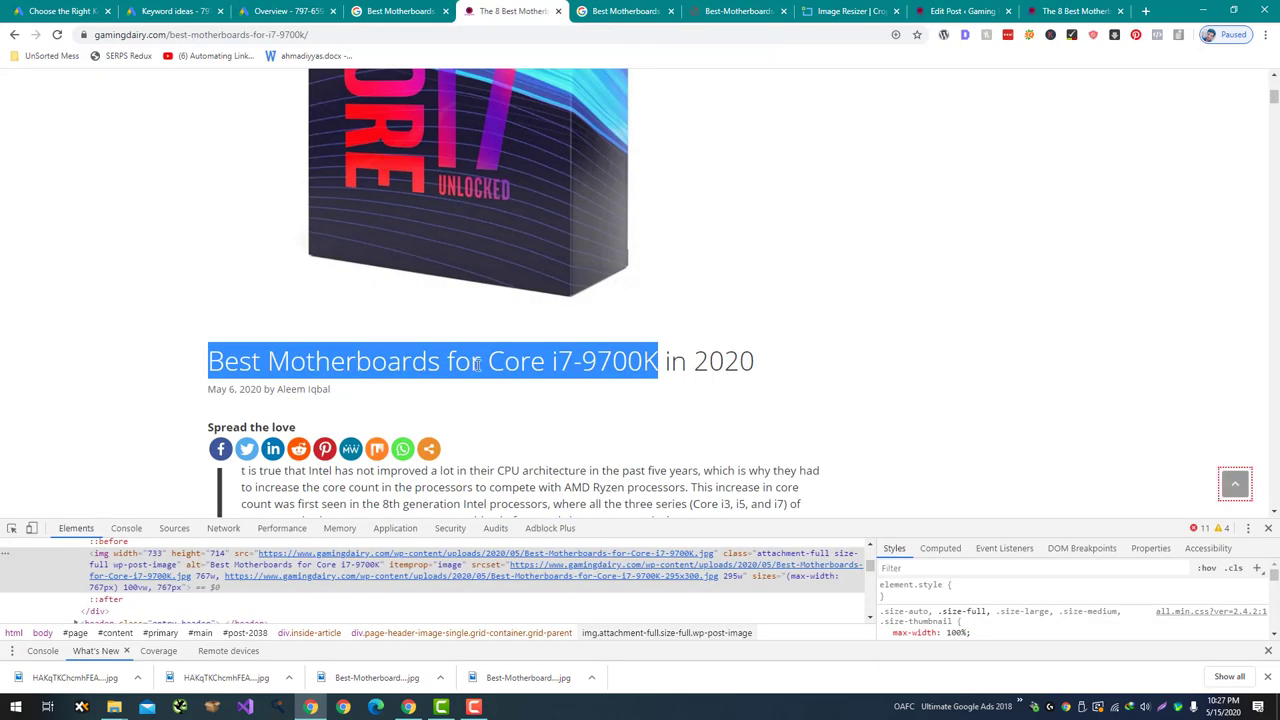
{"action": "key", "text": "ctrl+t"}
{"action": "key", "text": "ctrl+v"}
{"action": "key", "text": "Return"}
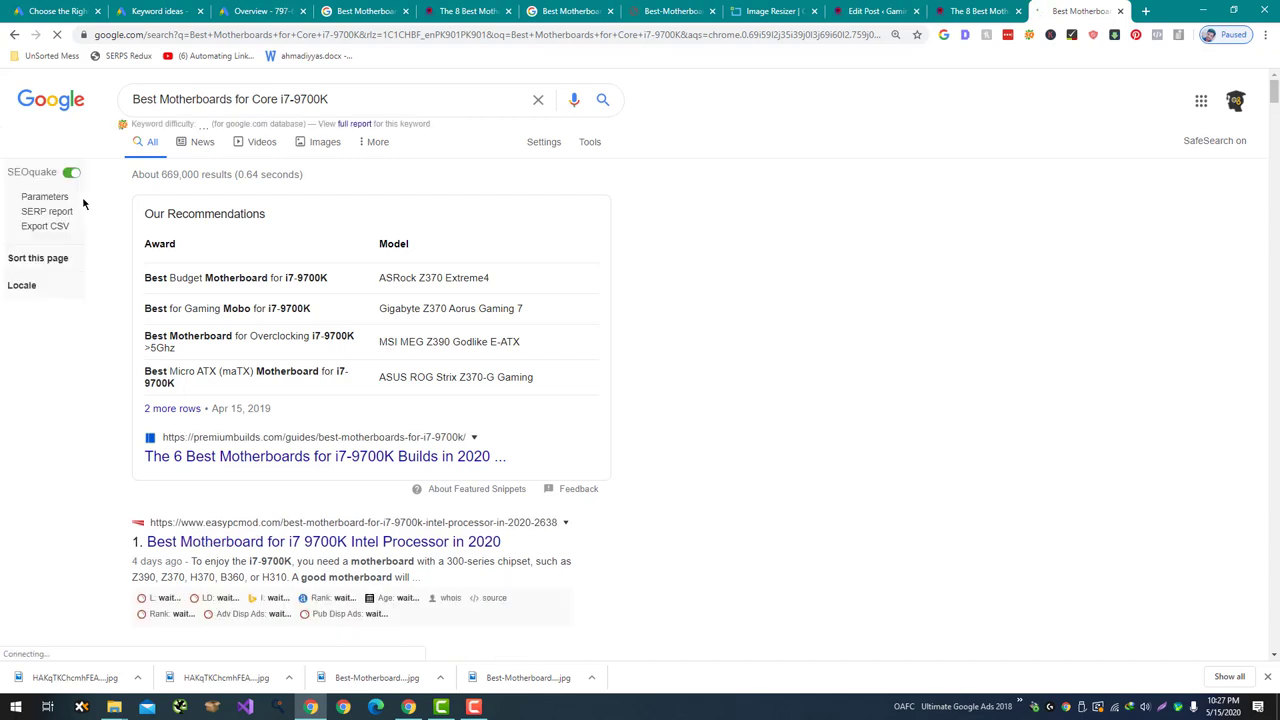
Find "gamingda" within the Google results page to locate the Gaming Dairy listing
{"action": "key", "text": "ctrl+f"}
{"action": "type", "text": "gamingda"}
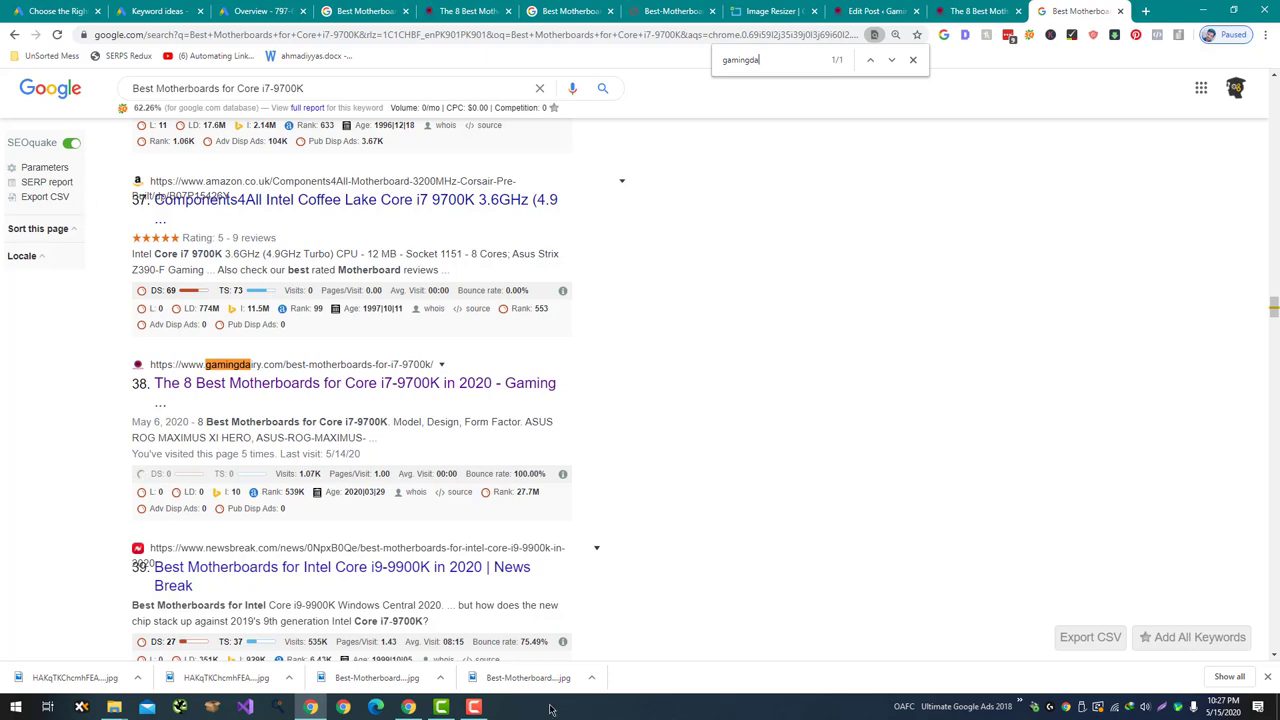
{"action": "left_click", "coordinate": [549, 709]}
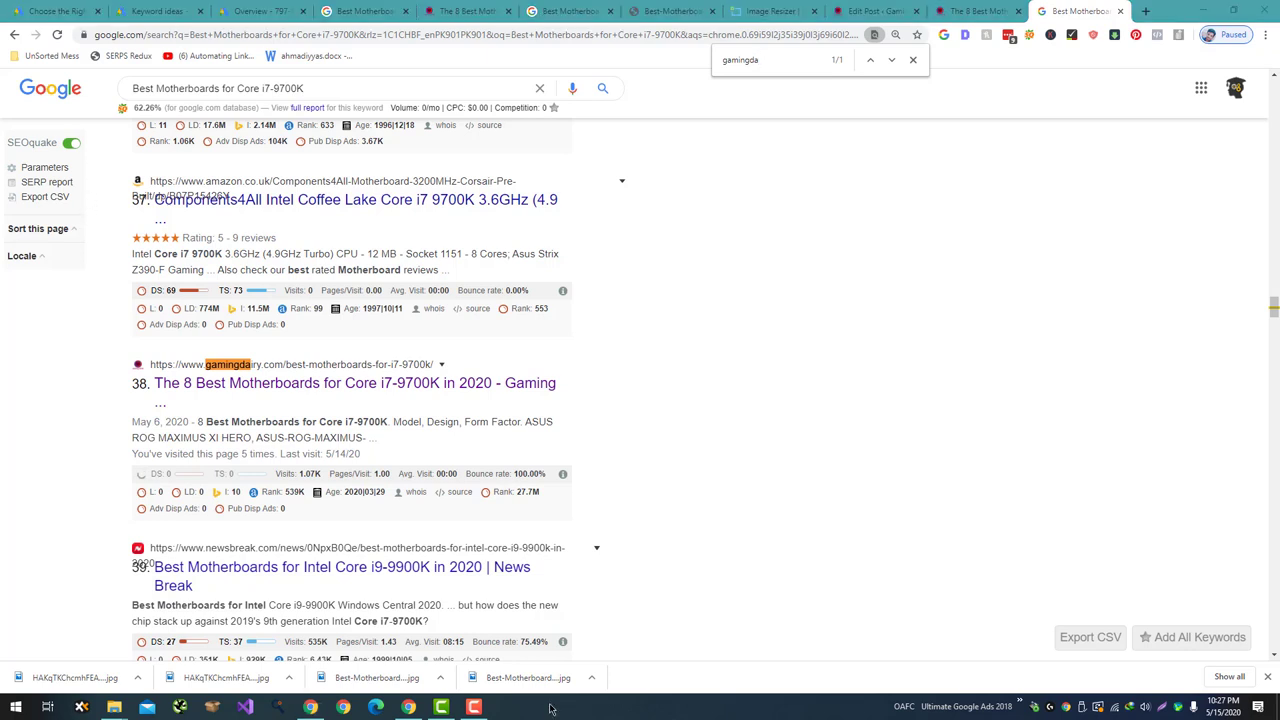